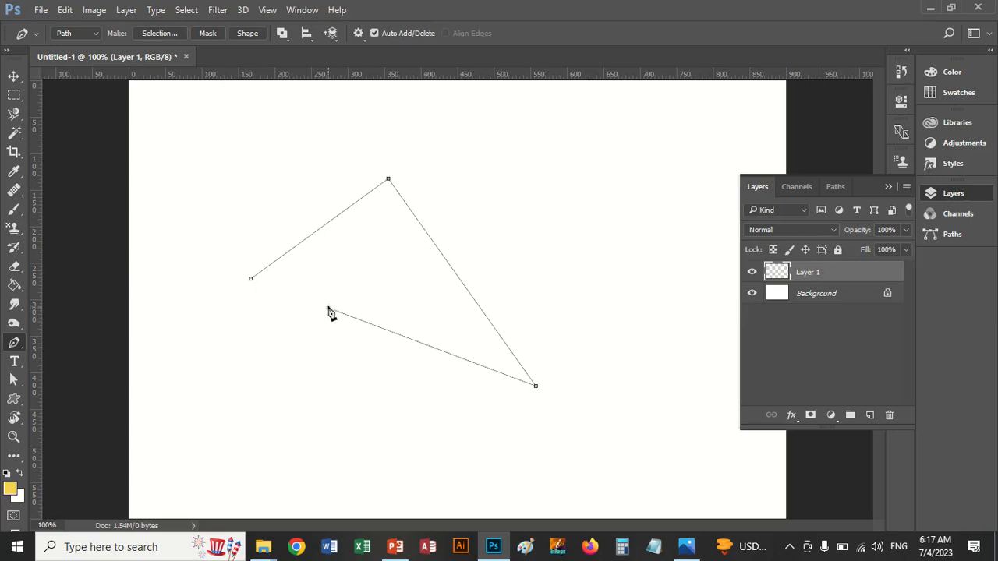
Close the Pen path through a lower-left corner point and add an anchor point midway along its upper-left edge.
{"action": "left_click", "coordinate": [215, 389]}
{"action": "left_click", "coordinate": [251, 279]}
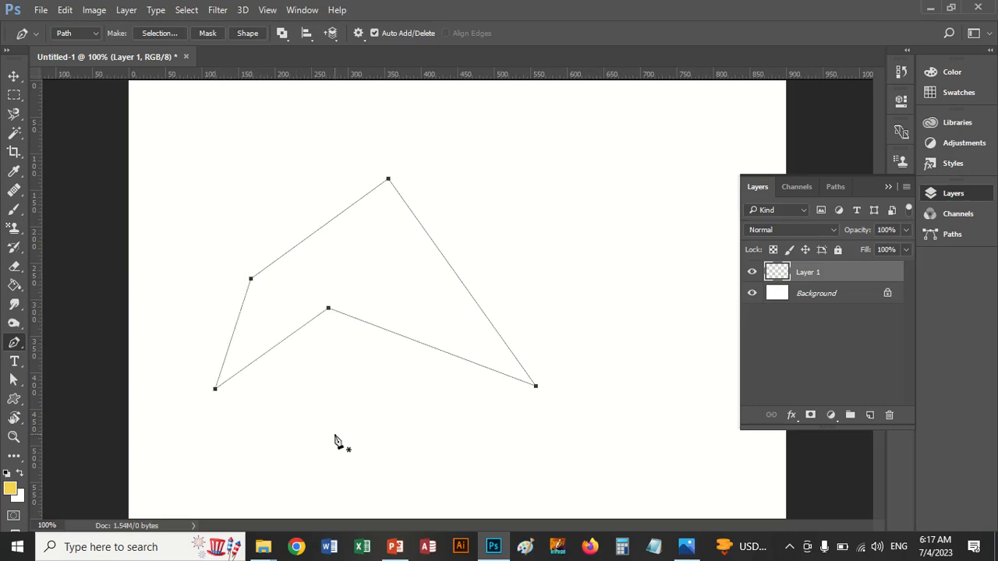
{"action": "left_click", "coordinate": [322, 227]}
{"action": "left_click", "coordinate": [349, 193], "text": "ctrl"}
{"action": "left_click", "coordinate": [455, 274]}
{"action": "key", "text": "ctrl+z"}
Bend the path's upper-left edge into an S-curve by adjusting the added anchor's handles with the Direct Selection Tool.
{"action": "left_click", "coordinate": [14, 380]}
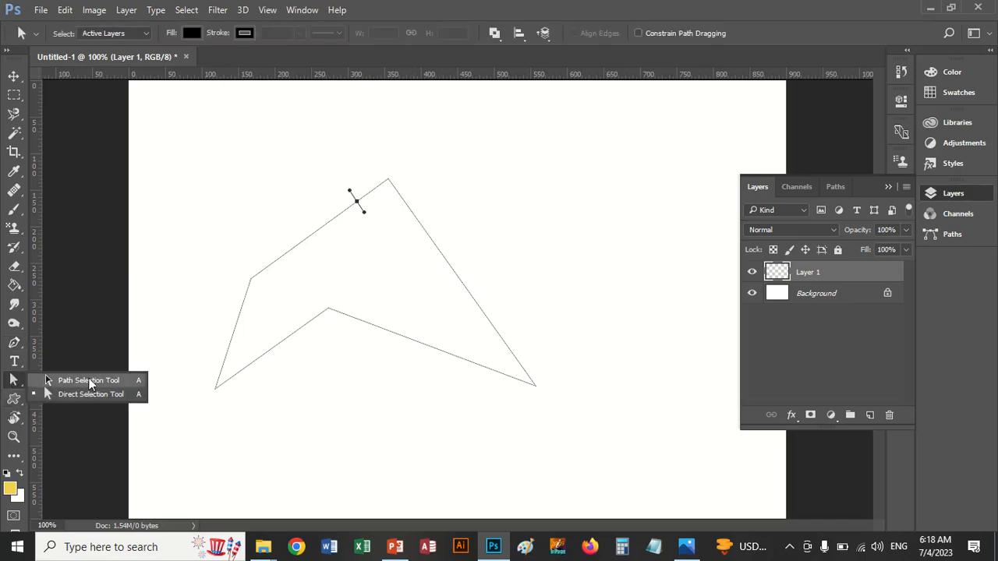
{"action": "left_click", "coordinate": [93, 393]}
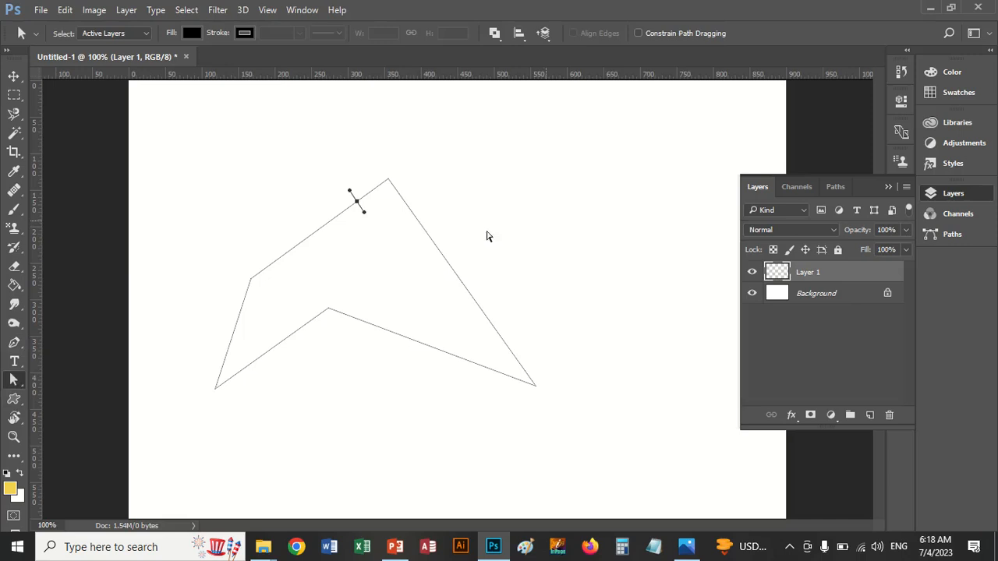
{"action": "left_click", "coordinate": [434, 241]}
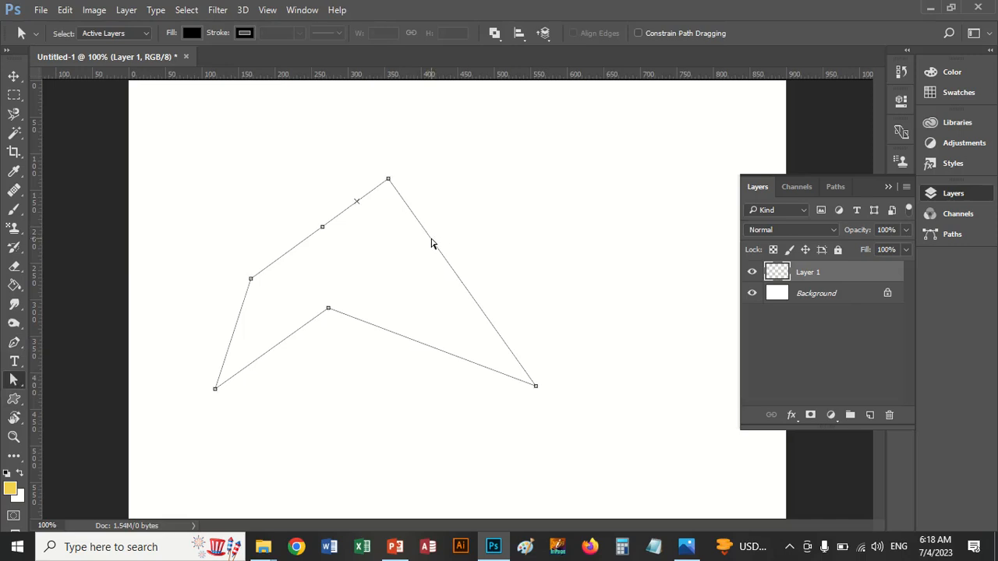
{"action": "left_click", "coordinate": [322, 229]}
{"action": "left_click_drag", "start_coordinate": [355, 201], "coordinate": [352, 186]}
{"action": "left_click", "coordinate": [318, 232]}
{"action": "left_click_drag", "start_coordinate": [286, 254], "coordinate": [252, 206]}
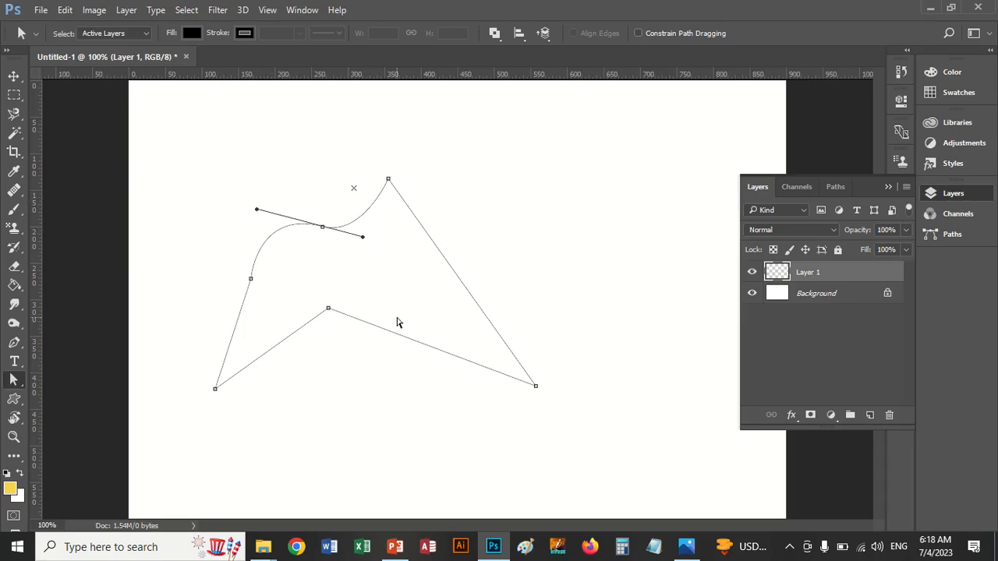
Convert the inner and lower-right corner points to curves with the Convert Point Tool, bending the inner point's two handles independently.
{"action": "left_click", "coordinate": [328, 311]}
{"action": "left_click", "coordinate": [14, 343]}
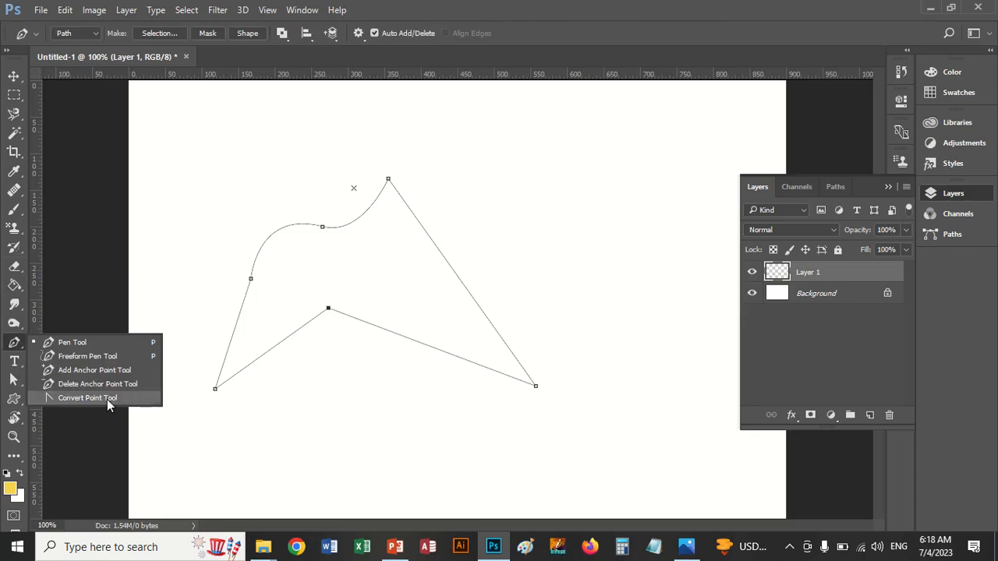
{"action": "left_click", "coordinate": [107, 399]}
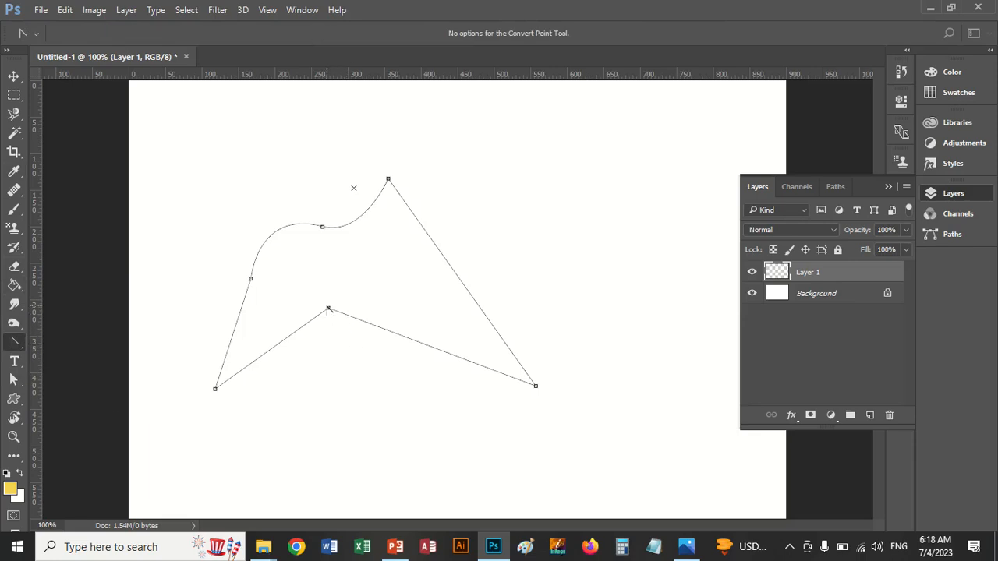
{"action": "left_click_drag", "start_coordinate": [327, 309], "coordinate": [309, 404]}
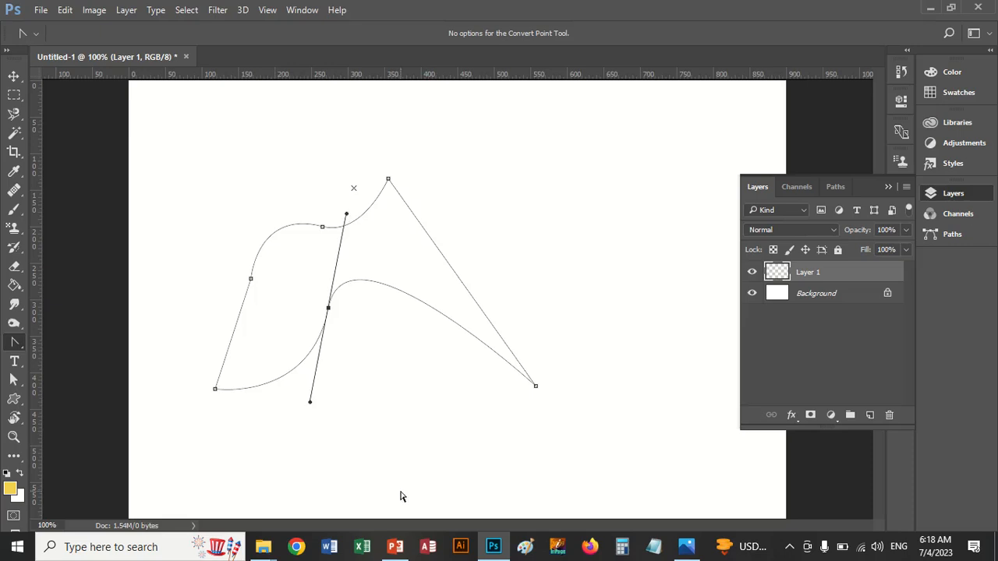
{"action": "left_click_drag", "start_coordinate": [310, 405], "coordinate": [393, 463]}
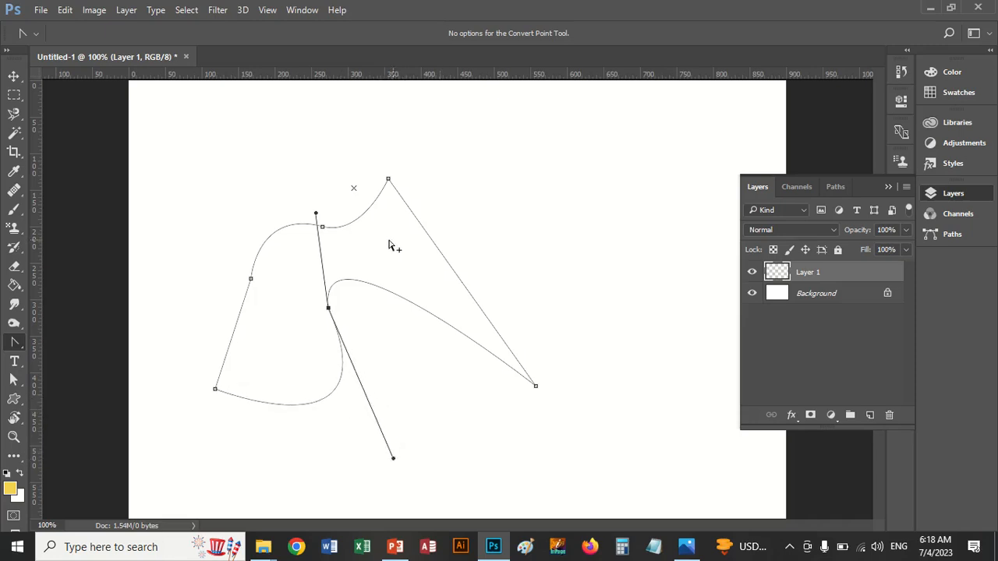
{"action": "left_click_drag", "start_coordinate": [315, 213], "coordinate": [396, 176]}
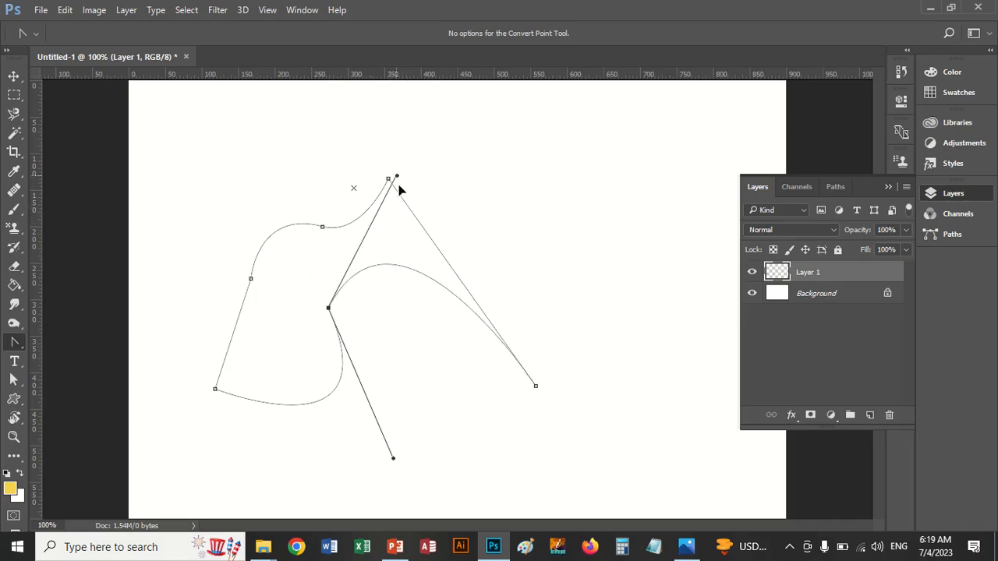
{"action": "left_click_drag", "start_coordinate": [535, 388], "coordinate": [445, 330]}
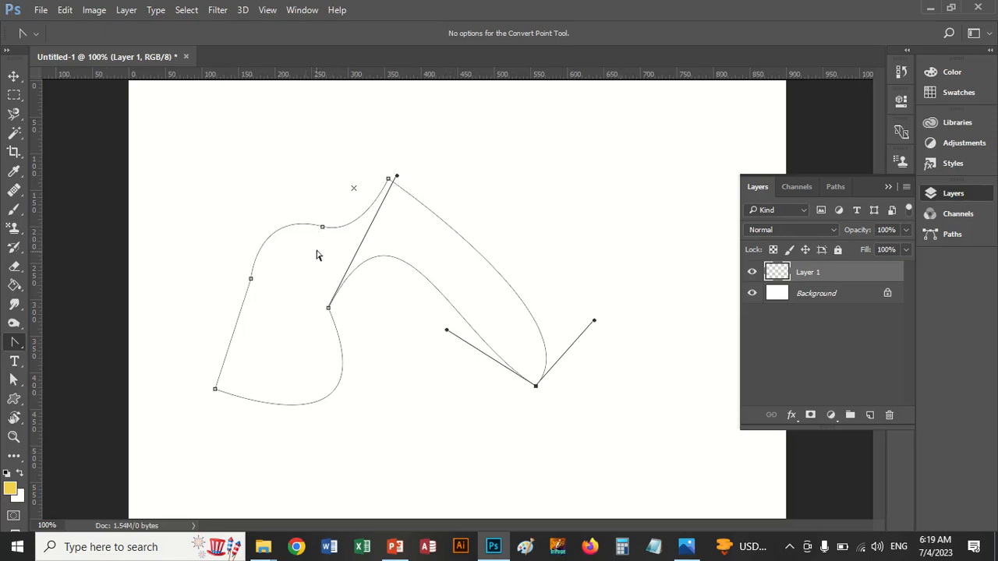
Delete the two intermediate anchor points on the path's upper-left side with the Pen Tool.
{"action": "key", "text": "p"}
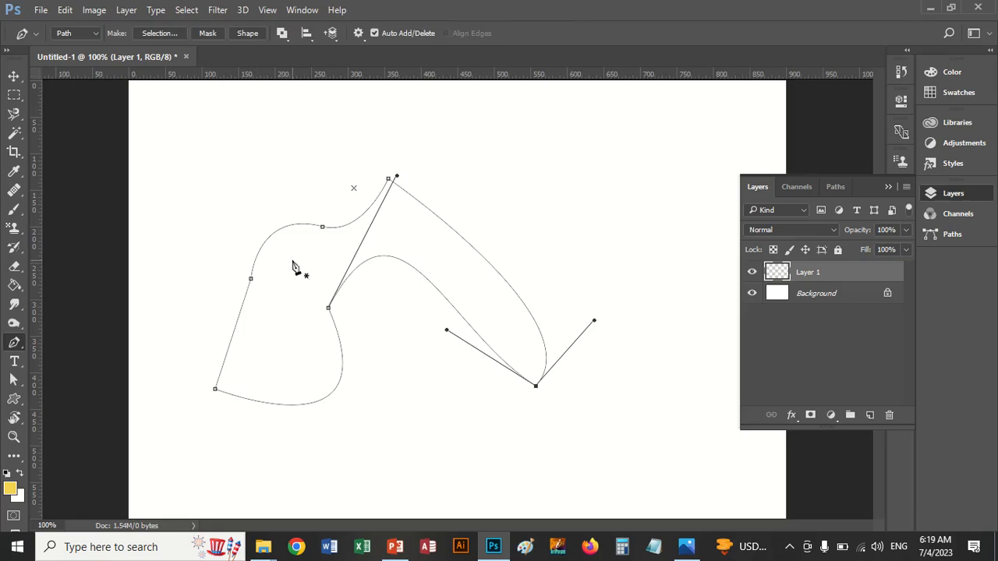
{"action": "left_click", "coordinate": [323, 228]}
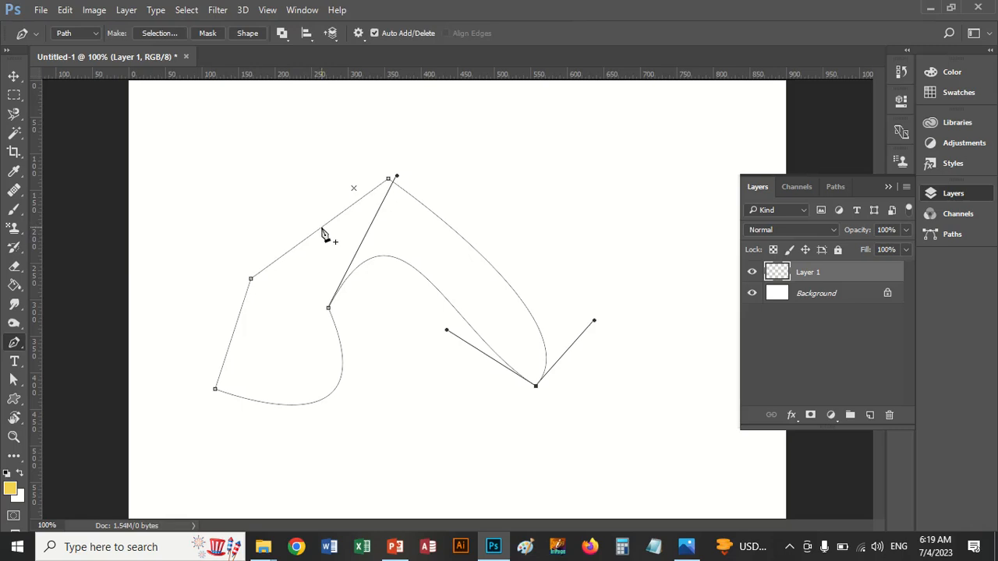
{"action": "left_click", "coordinate": [251, 279]}
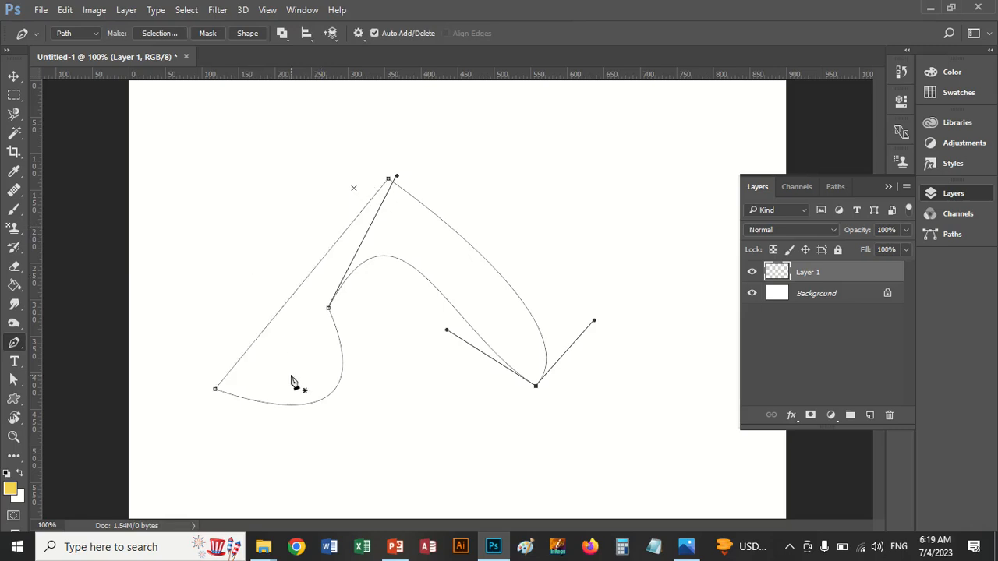
Convert the lower-left and top corner points into smooth points so the outer outline forms a rounded arch.
{"action": "right_click", "coordinate": [18, 346]}
{"action": "left_click", "coordinate": [78, 396]}
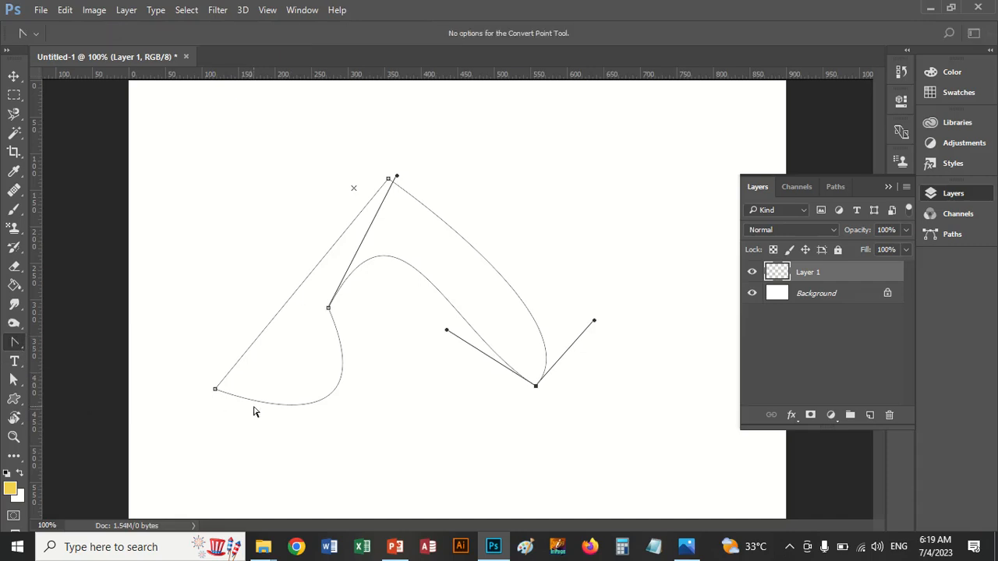
{"action": "left_click_drag", "start_coordinate": [214, 390], "coordinate": [190, 349]}
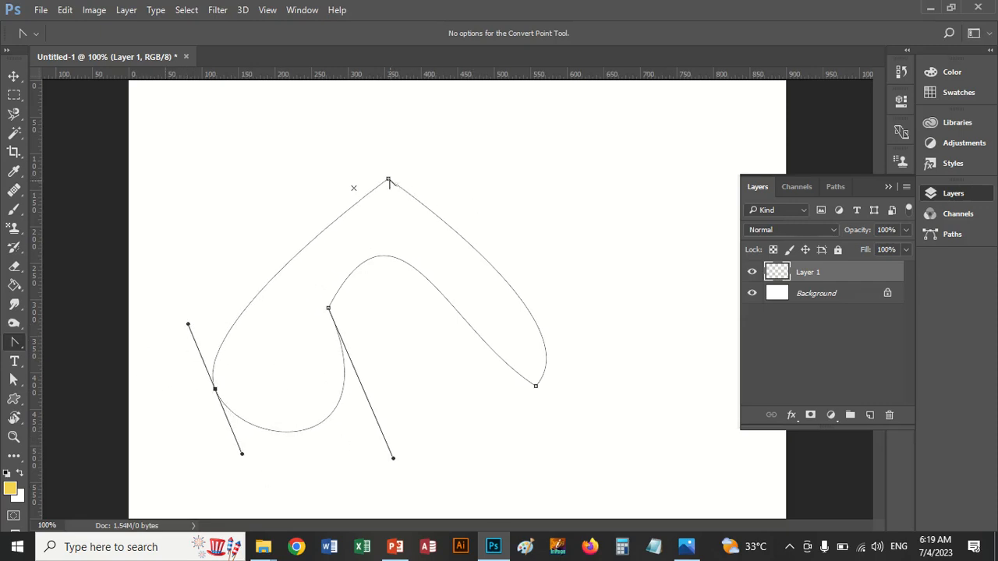
{"action": "left_click_drag", "start_coordinate": [388, 179], "coordinate": [494, 189]}
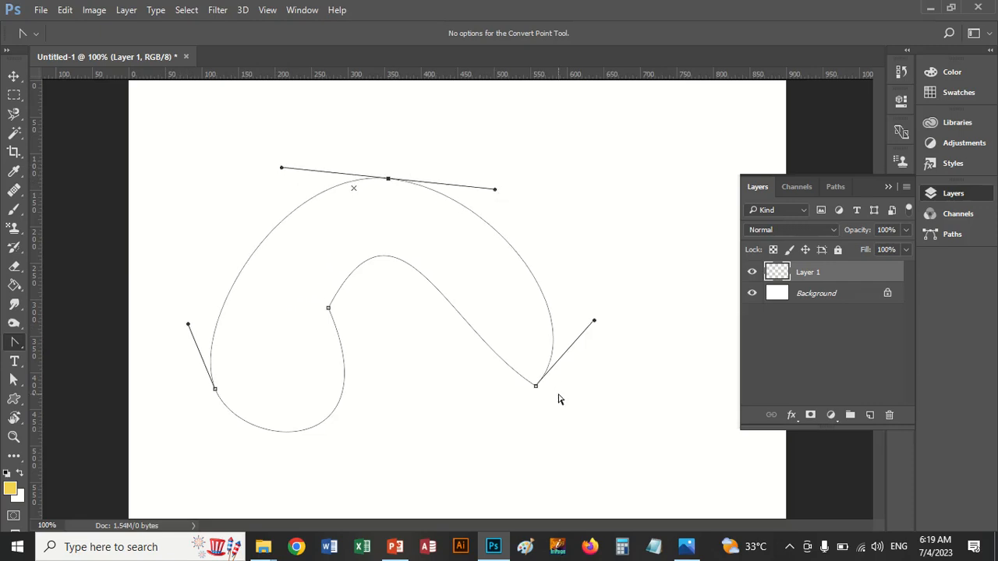
Try filling the arch-shaped path's selection with the yellow foreground color, undo the fill and deselect.
{"action": "key", "text": "ctrl+Return"}
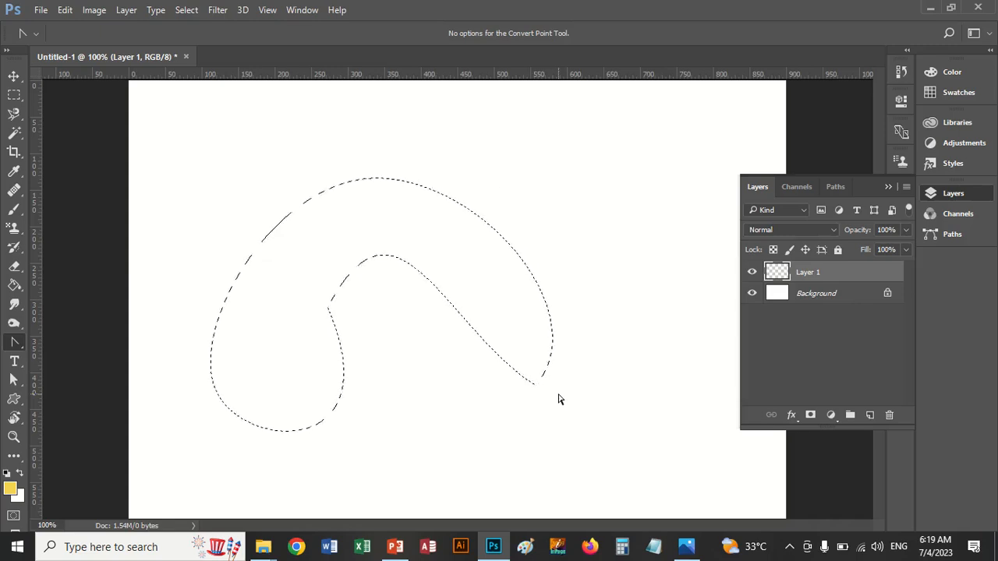
{"action": "key", "text": "alt+BackSpace"}
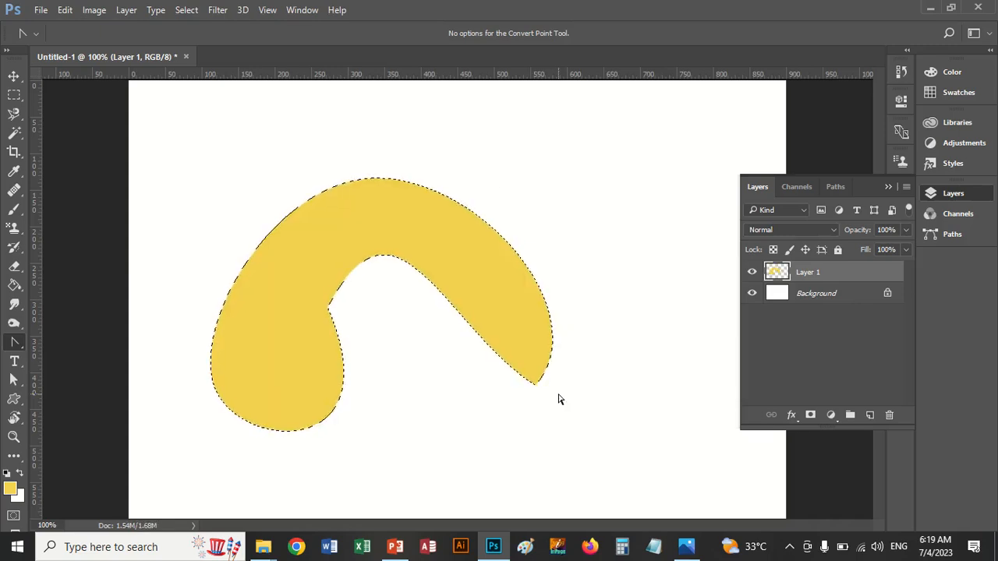
{"action": "key", "text": "ctrl+z"}
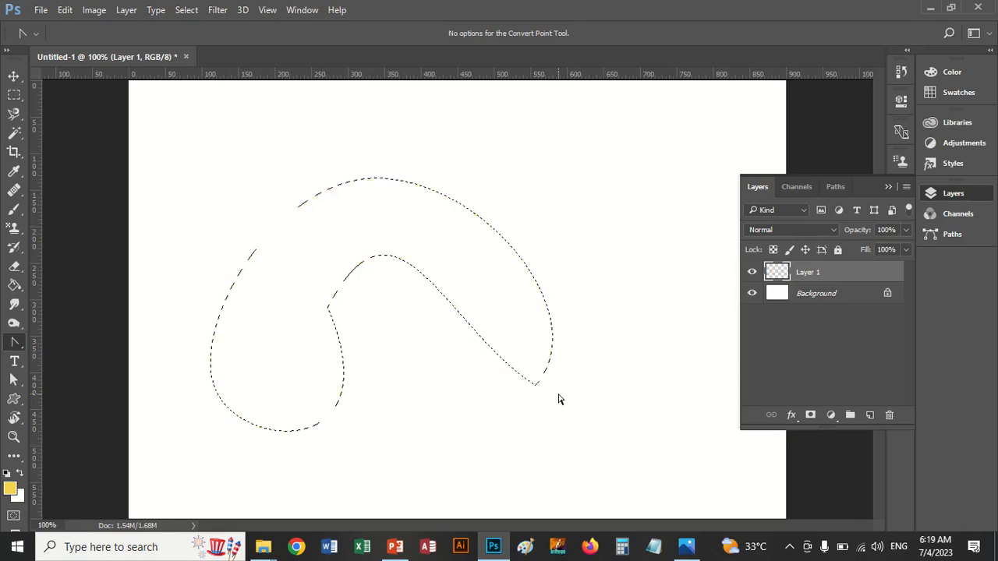
{"action": "key", "text": "ctrl+d"}
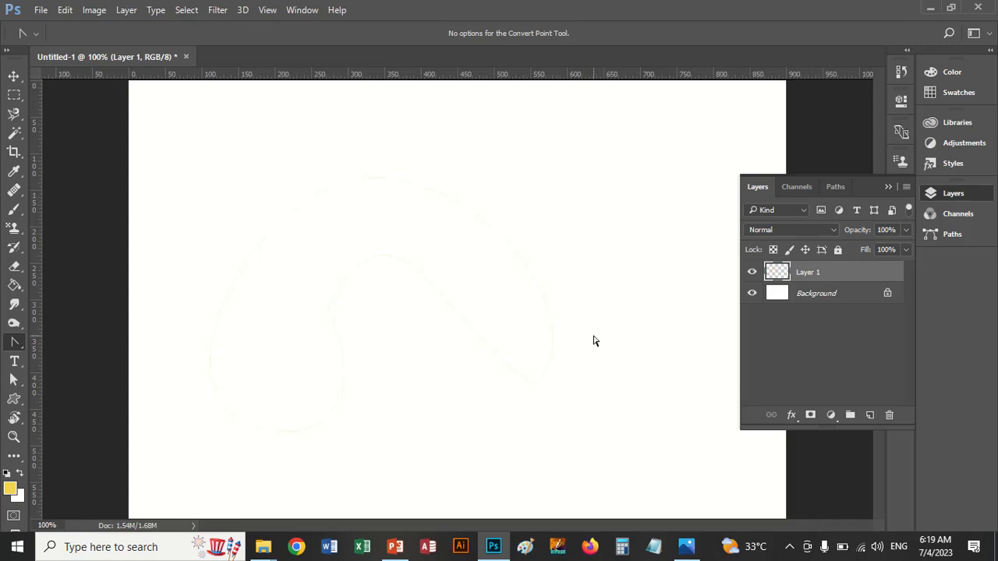
Start a new Pen path with curved segments from the middle left over the top and right side to a bottom corner point.
{"action": "right_click", "coordinate": [22, 346]}
{"action": "left_click", "coordinate": [64, 344]}
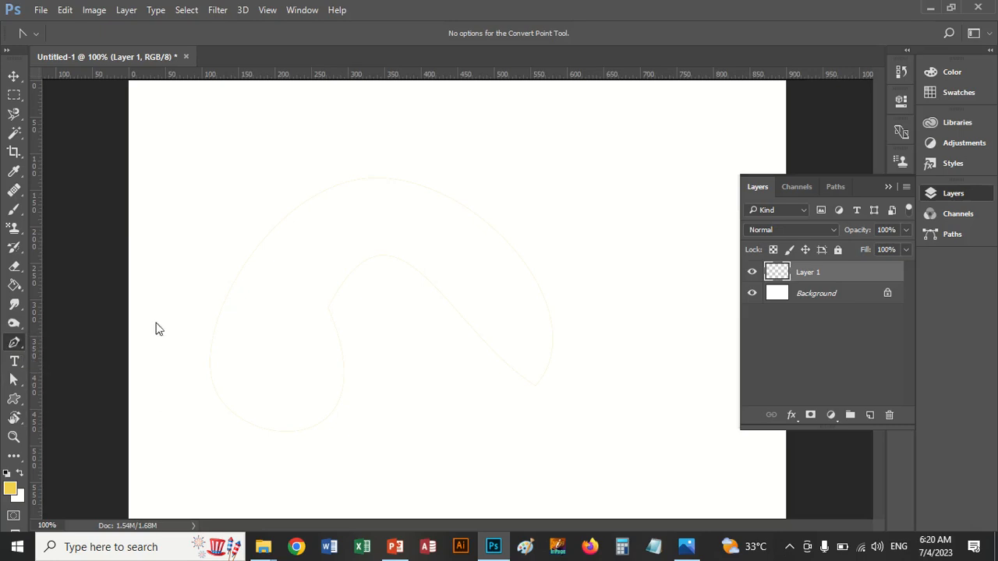
{"action": "left_click", "coordinate": [308, 328]}
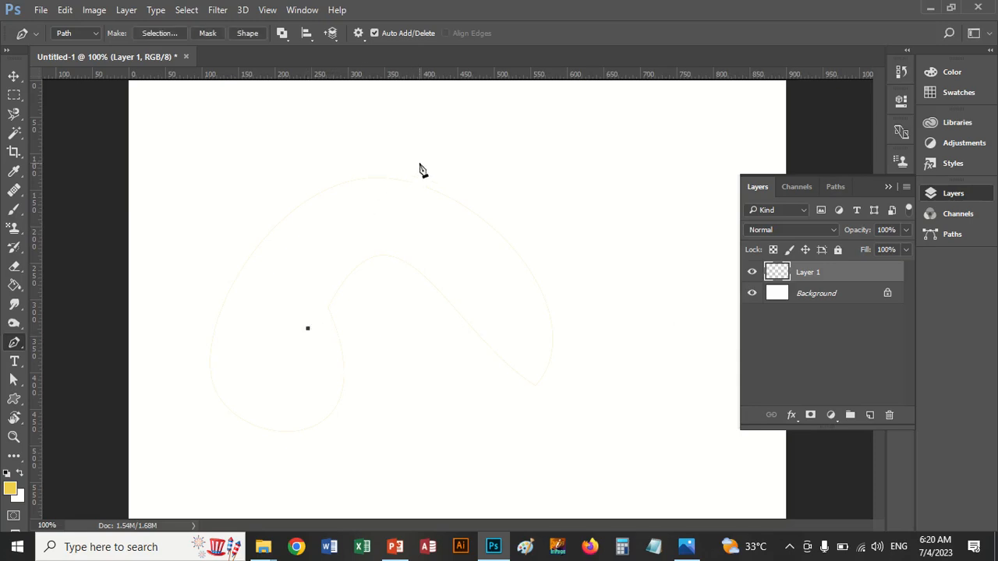
{"action": "left_click_drag", "start_coordinate": [420, 164], "coordinate": [573, 162]}
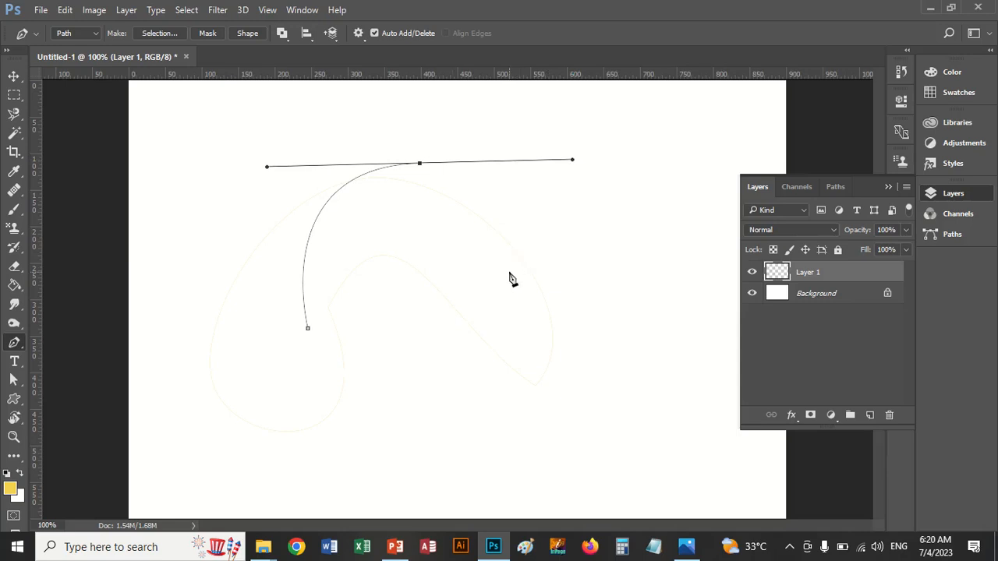
{"action": "left_click", "coordinate": [420, 165], "text": "alt"}
{"action": "left_click_drag", "start_coordinate": [518, 269], "coordinate": [498, 420]}
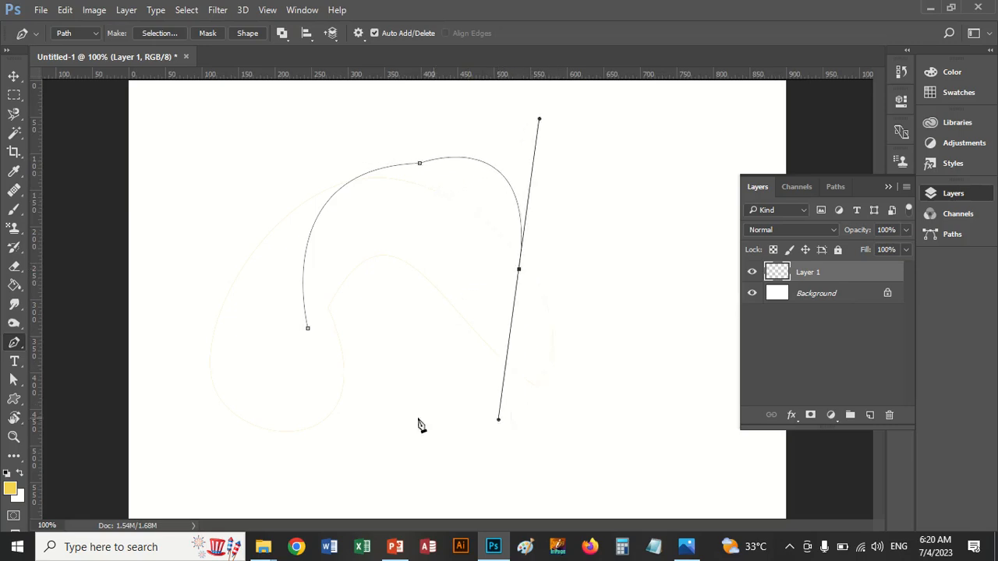
{"action": "left_click", "coordinate": [382, 399]}
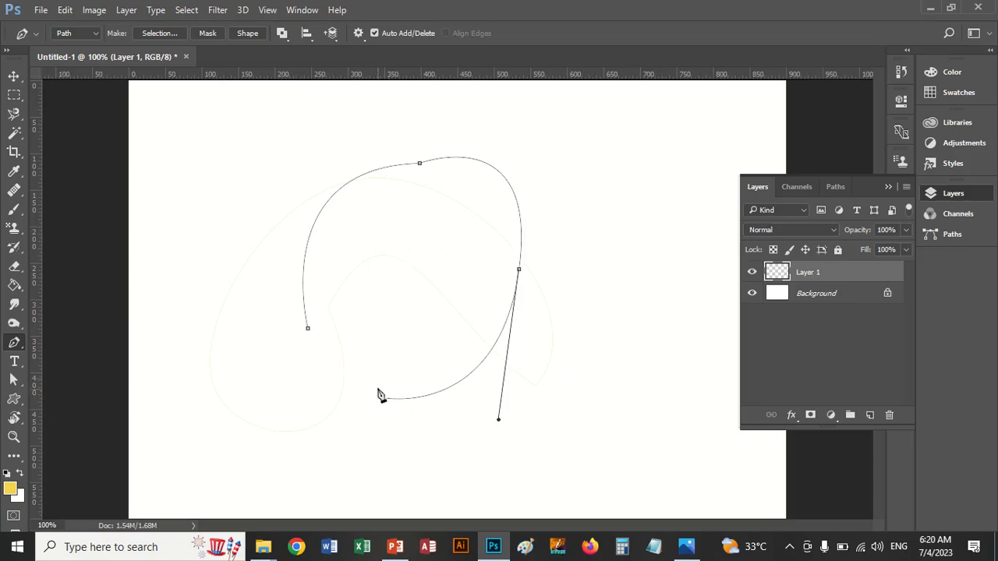
Continue the path with a curve to the center and a straight segment to the upper right, and close it at the start point.
{"action": "left_click_drag", "start_coordinate": [384, 255], "coordinate": [478, 188]}
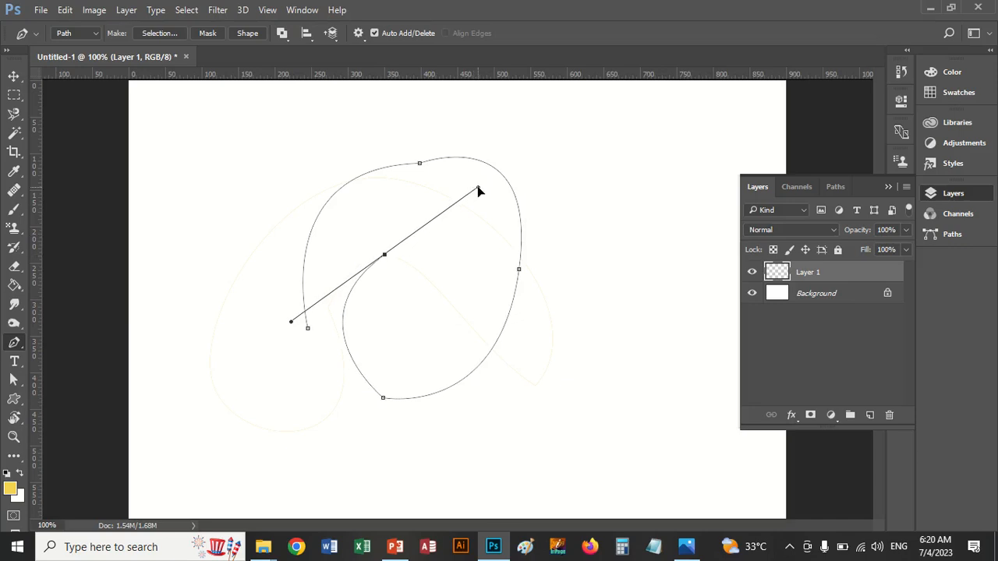
{"action": "left_click", "coordinate": [385, 256], "text": "alt"}
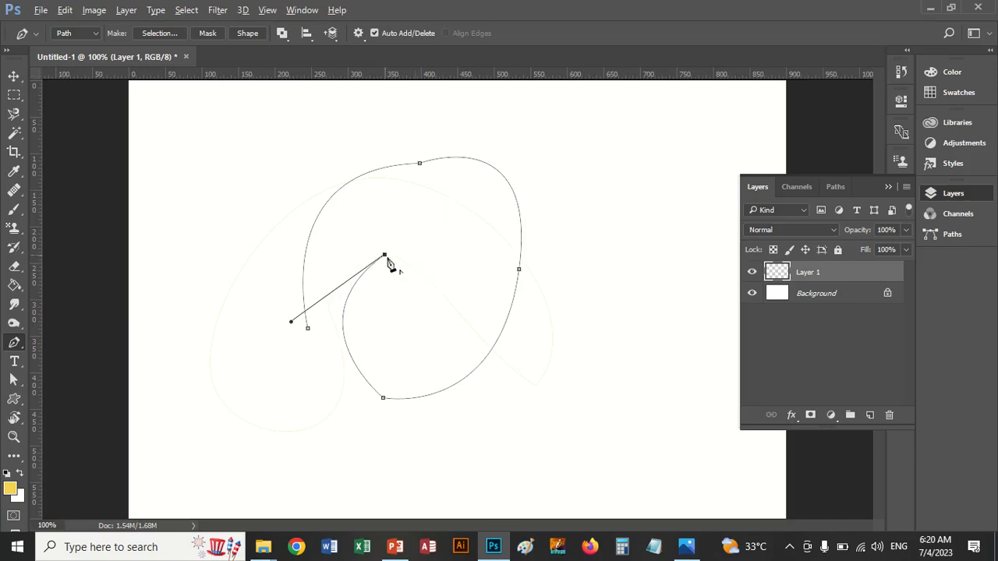
{"action": "left_click", "coordinate": [451, 179]}
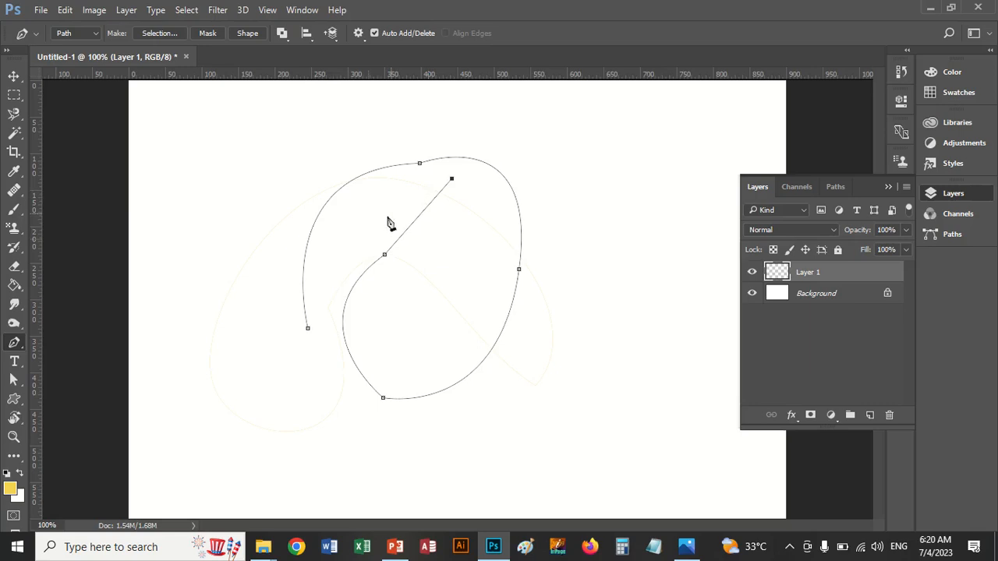
{"action": "left_click", "coordinate": [309, 330]}
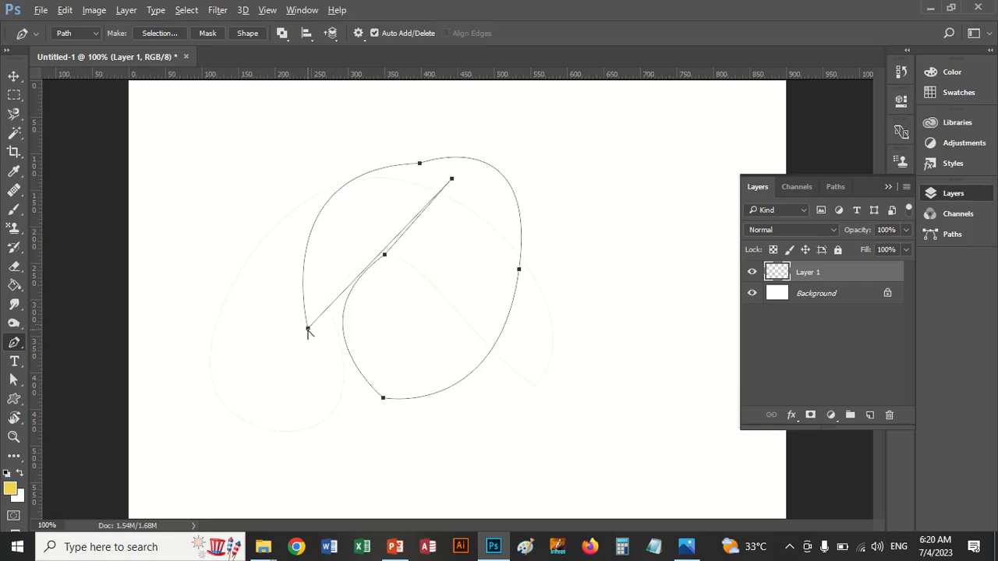
Curve the path at its start point and reshape the point's handles independently with the Direct Selection Tool.
{"action": "left_click_drag", "start_coordinate": [308, 331], "coordinate": [227, 288]}
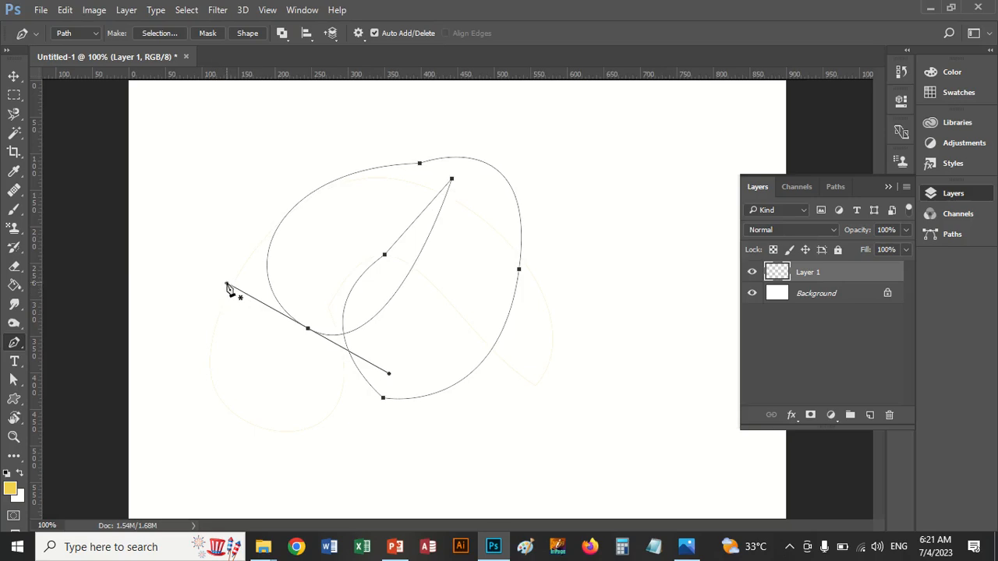
{"action": "left_click", "coordinate": [13, 380]}
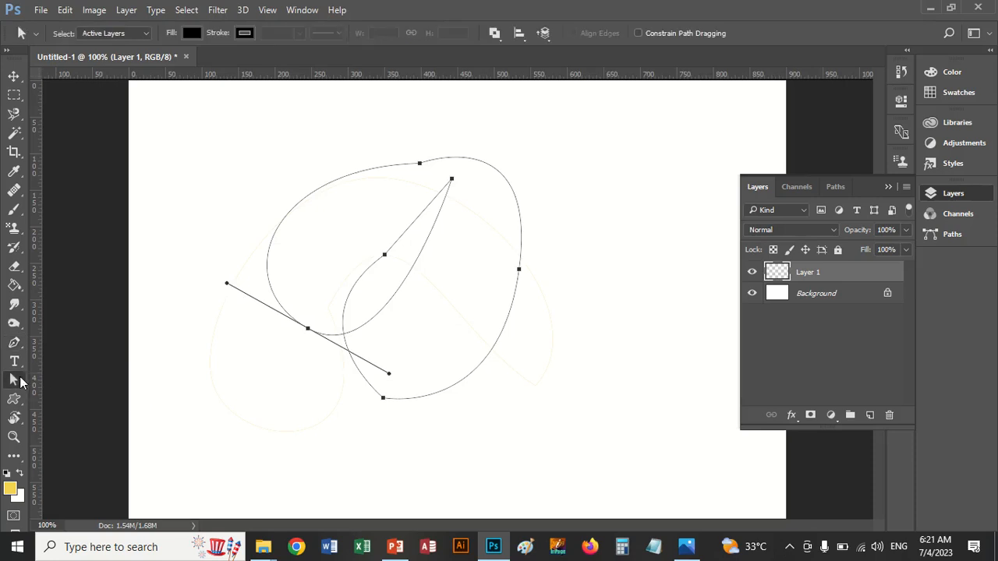
{"action": "left_click", "coordinate": [85, 394]}
{"action": "left_click_drag", "start_coordinate": [226, 287], "coordinate": [232, 198]}
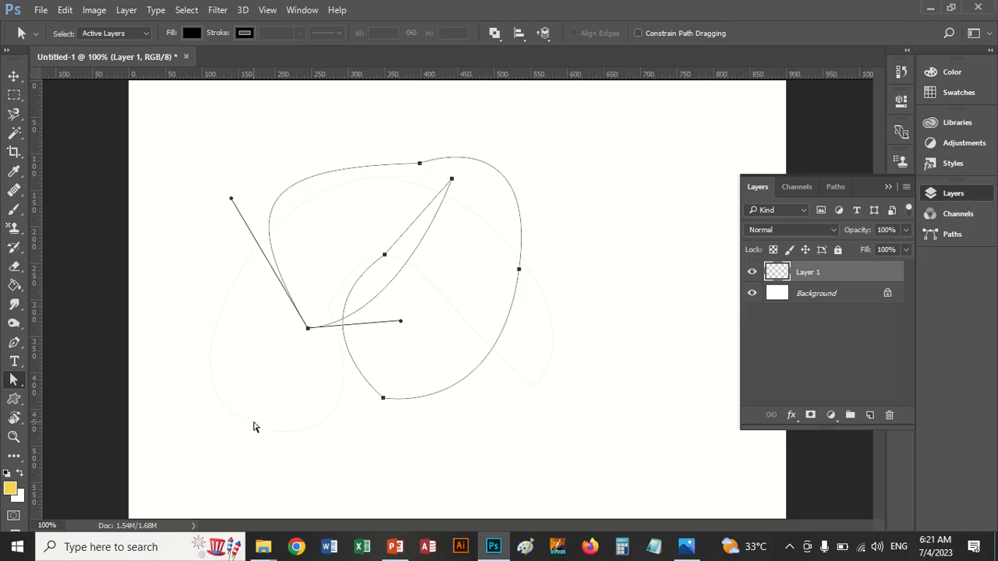
Convert the closed curved path to a selection and stroke it in yellow, 4 px wide and centered.
{"action": "key", "text": "ctrl+Return"}
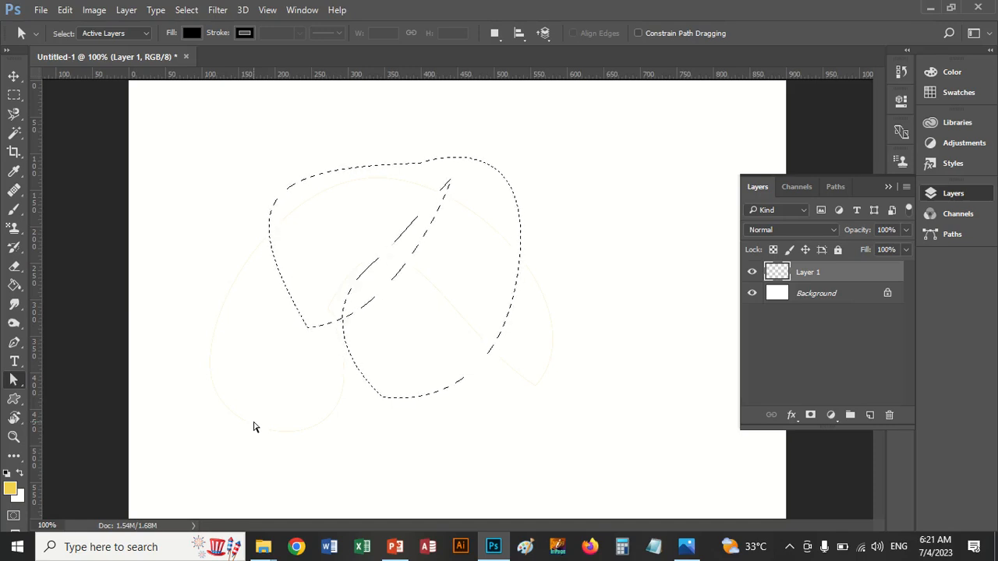
{"action": "left_click", "coordinate": [65, 10]}
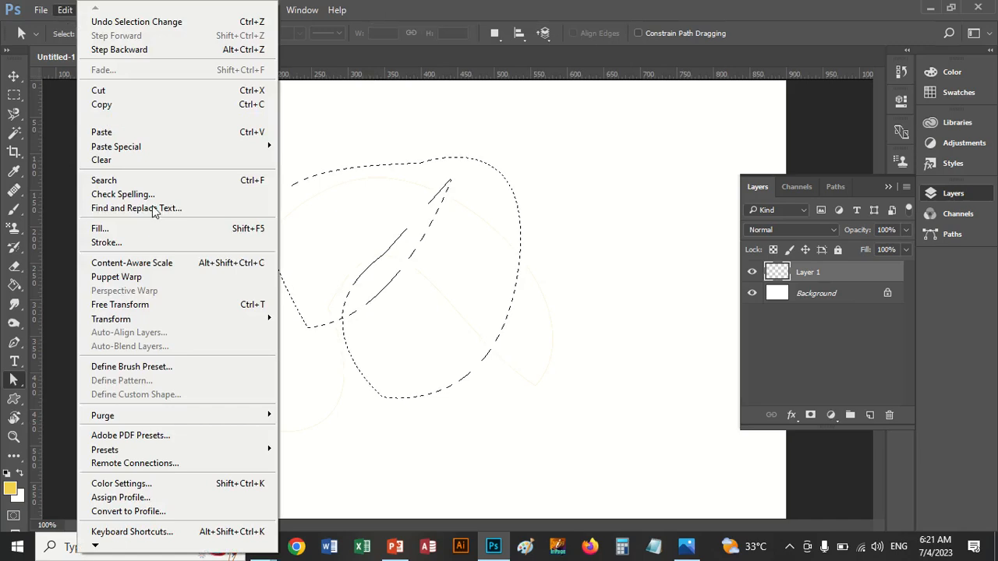
{"action": "left_click", "coordinate": [152, 246]}
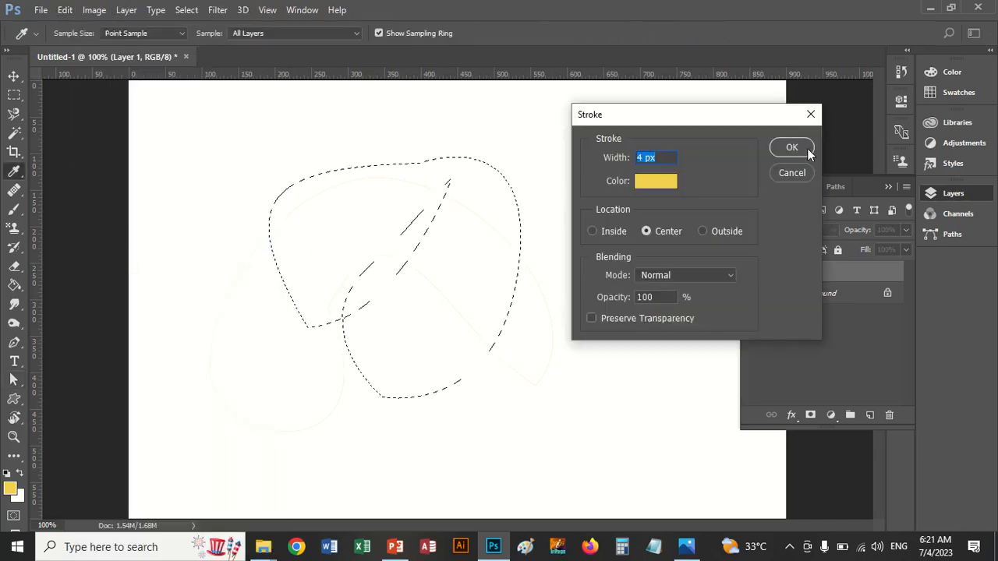
{"action": "left_click", "coordinate": [807, 148]}
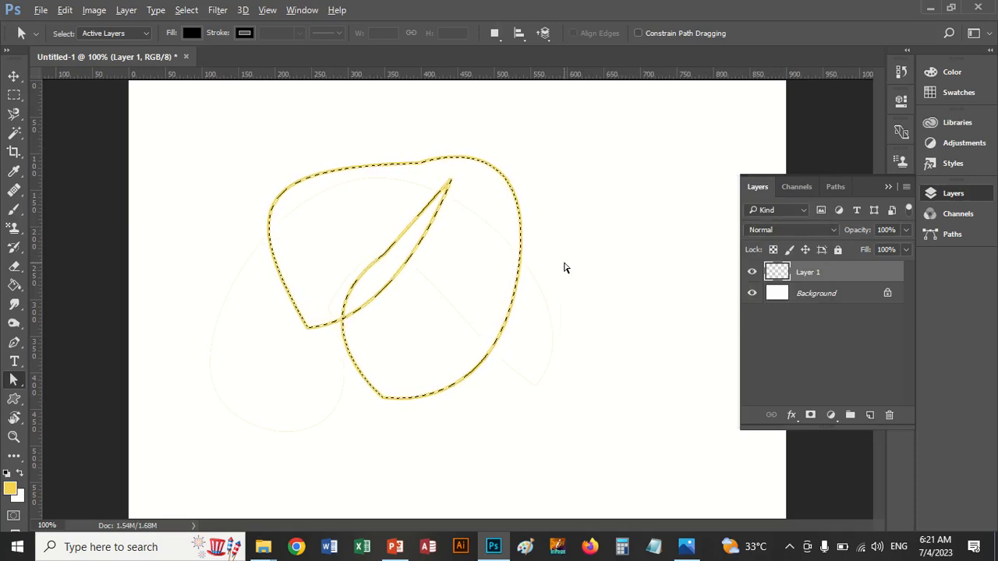
Try filling the stroked selection with the yellow foreground color, and undo the fill.
{"action": "key", "text": "alt+BackSpace"}
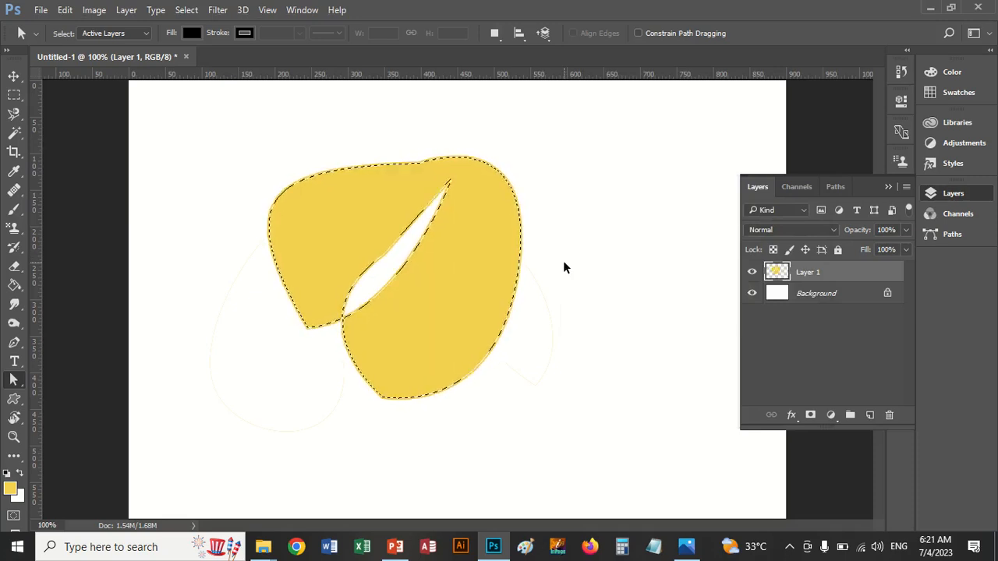
{"action": "key", "text": "ctrl+z"}
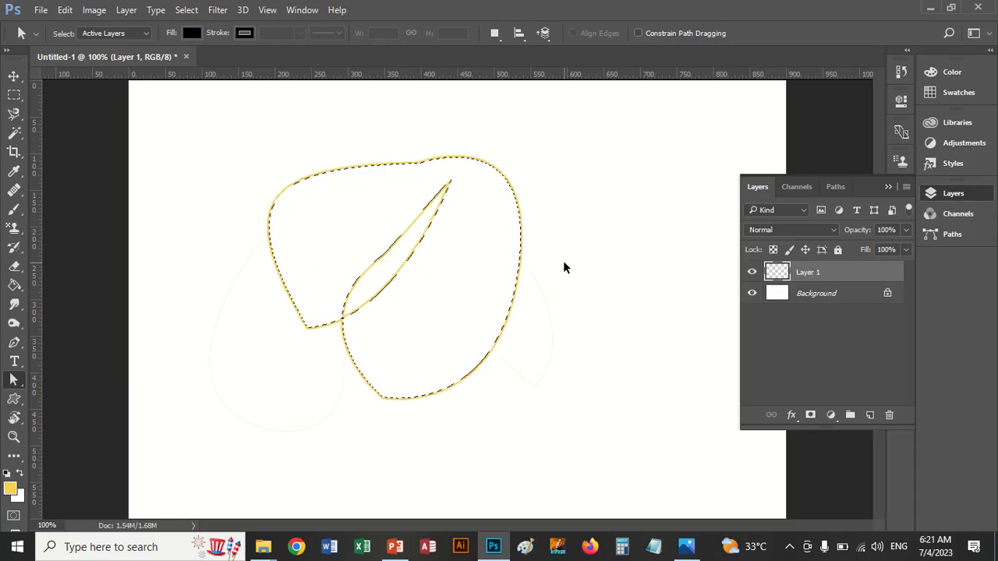
Clear the yellow outline from Layer 1 and remove the selection.
{"action": "key", "text": "ctrl+d"}
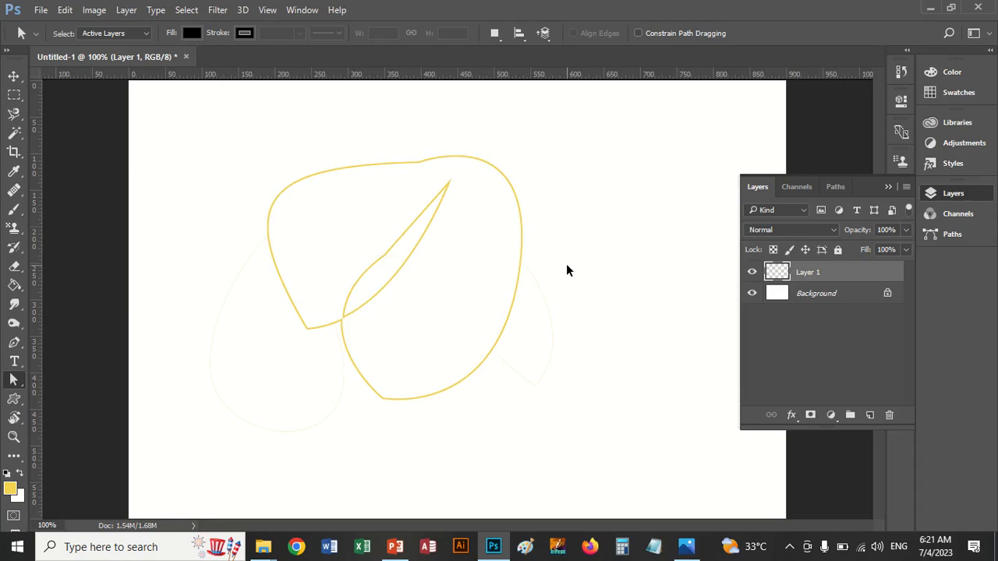
{"action": "key", "text": "Delete"}
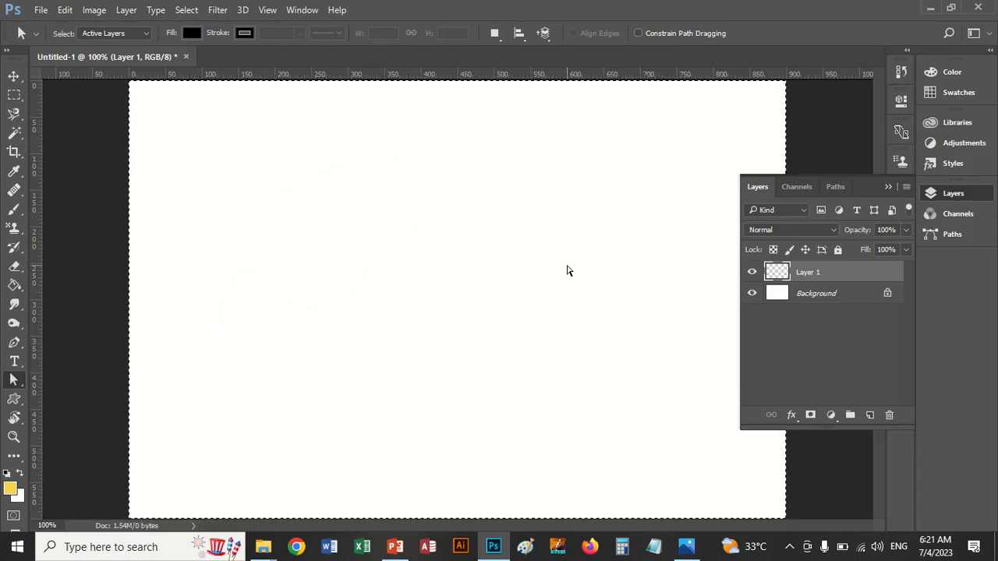
{"action": "key", "text": "ctrl+d"}
Try sketching open freehand curves with the Freeform Pen Tool, curve an upper anchor point and discard the paths.
{"action": "left_click", "coordinate": [17, 343]}
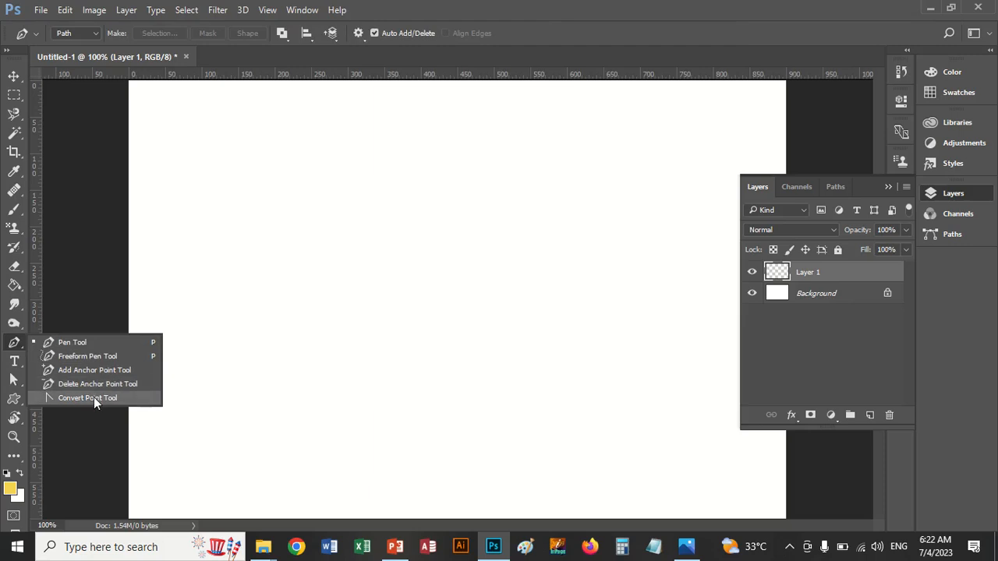
{"action": "left_click", "coordinate": [59, 355]}
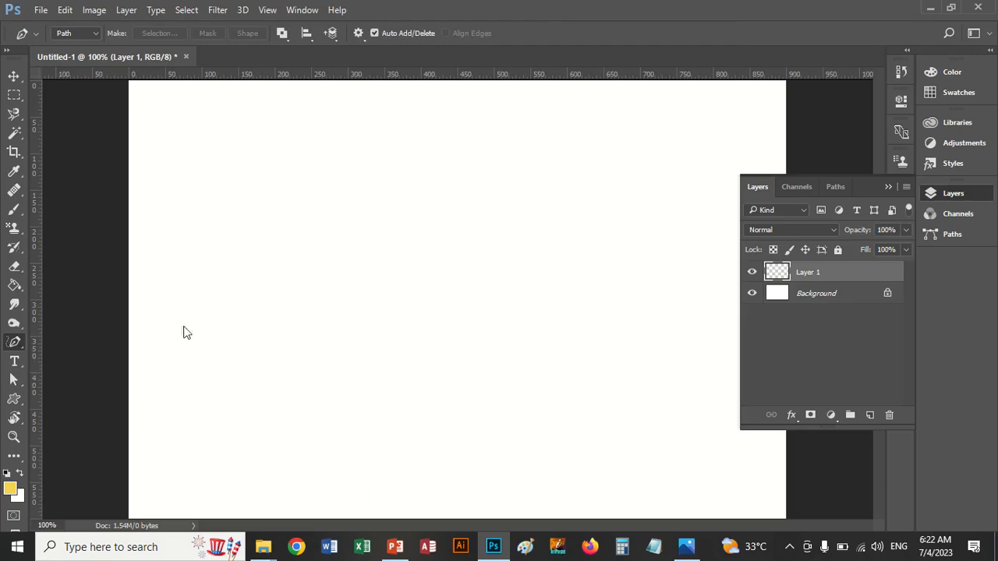
{"action": "mouse_move", "coordinate": [330, 282]}
{"action": "left_mouse_down"}
{"action": "mouse_move", "coordinate": [379, 215]}
{"action": "mouse_move", "coordinate": [457, 276]}
{"action": "mouse_move", "coordinate": [459, 379]}
{"action": "mouse_move", "coordinate": [552, 414]}
{"action": "left_mouse_up"}
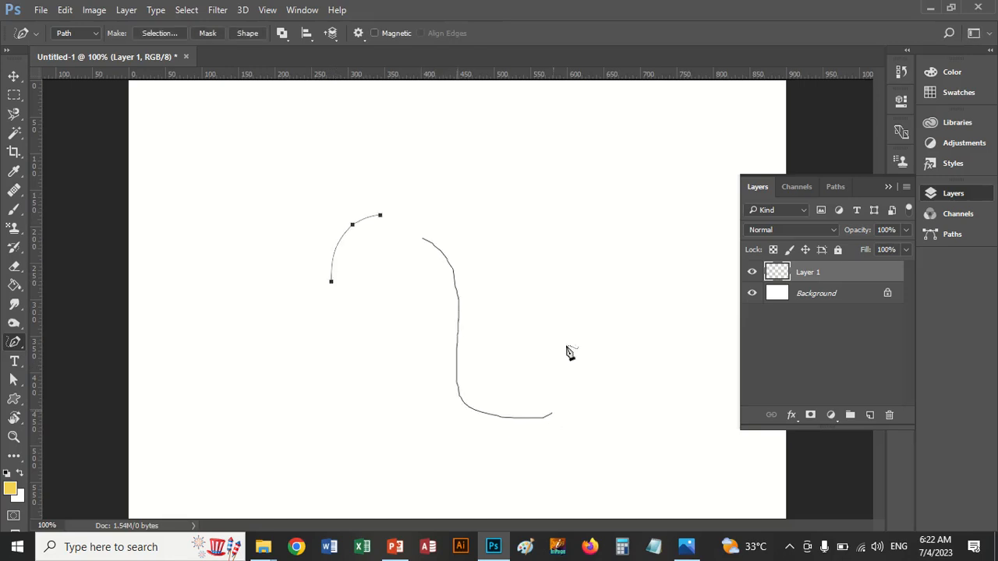
{"action": "mouse_move", "coordinate": [569, 353]}
{"action": "left_mouse_down"}
{"action": "mouse_move", "coordinate": [540, 272]}
{"action": "mouse_move", "coordinate": [559, 236]}
{"action": "mouse_move", "coordinate": [605, 226]}
{"action": "mouse_move", "coordinate": [596, 163]}
{"action": "mouse_move", "coordinate": [523, 162]}
{"action": "mouse_move", "coordinate": [494, 179]}
{"action": "mouse_move", "coordinate": [453, 156]}
{"action": "mouse_move", "coordinate": [415, 152]}
{"action": "left_mouse_up"}
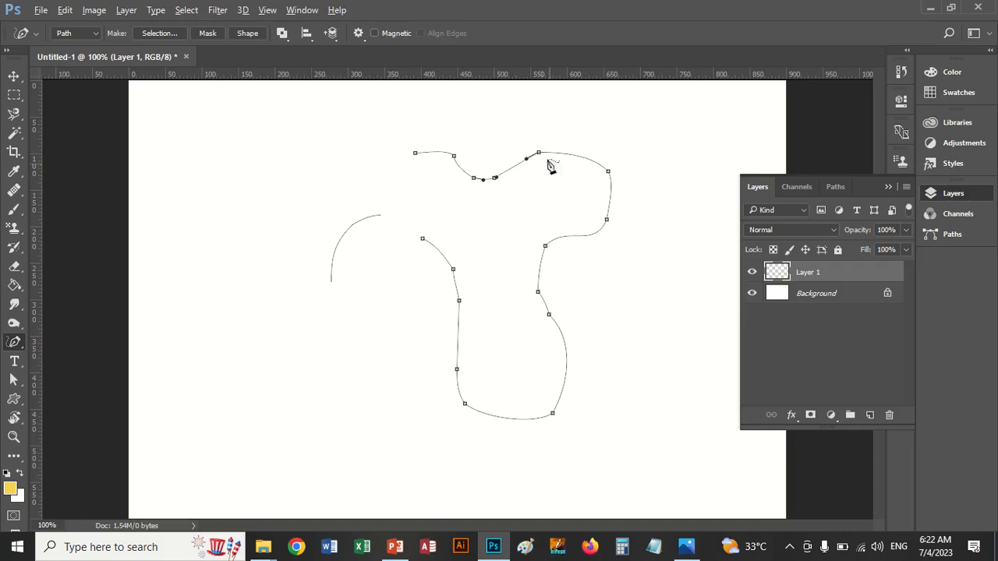
{"action": "left_click_drag", "start_coordinate": [540, 155], "coordinate": [526, 205]}
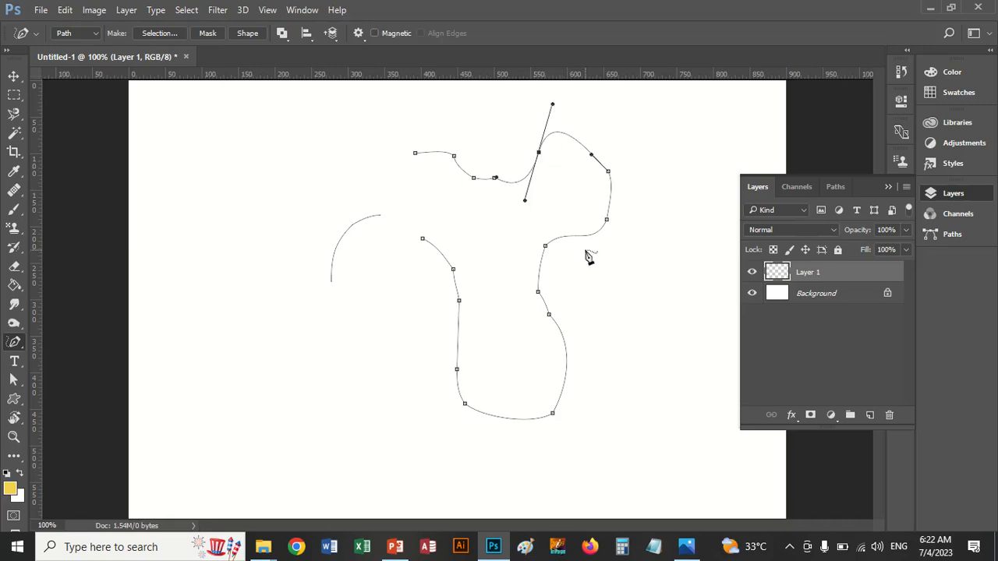
{"action": "key", "text": "Return"}
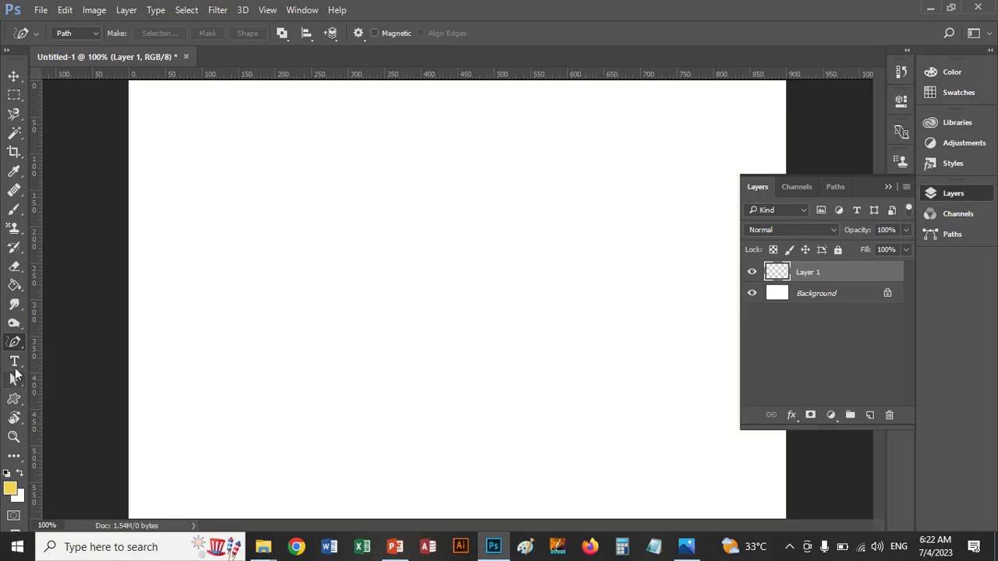
Draw a closed irregular freehand path with two humps along its top across the middle of the canvas.
{"action": "mouse_move", "coordinate": [298, 261]}
{"action": "left_mouse_down"}
{"action": "mouse_move", "coordinate": [334, 236]}
{"action": "mouse_move", "coordinate": [589, 349]}
{"action": "left_mouse_up"}
{"action": "mouse_move", "coordinate": [546, 413]}
{"action": "left_mouse_down"}
{"action": "mouse_move", "coordinate": [418, 419]}
{"action": "mouse_move", "coordinate": [276, 457]}
{"action": "mouse_move", "coordinate": [277, 313]}
{"action": "mouse_move", "coordinate": [299, 262]}
{"action": "left_mouse_up"}
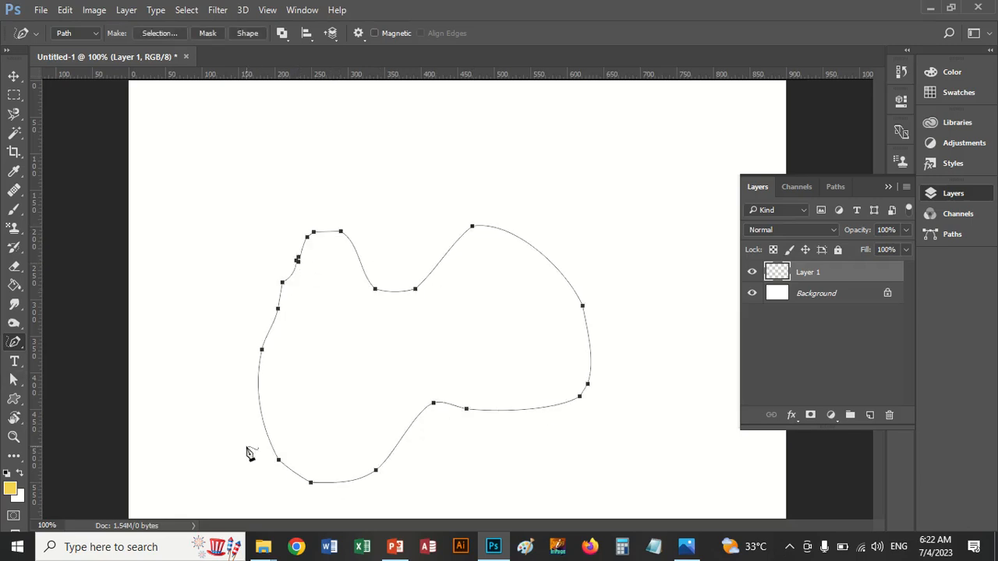
Reshape the top of the freehand path with the Direct Selection Tool by moving two anchor points and deepening the dip between them.
{"action": "left_click", "coordinate": [17, 380]}
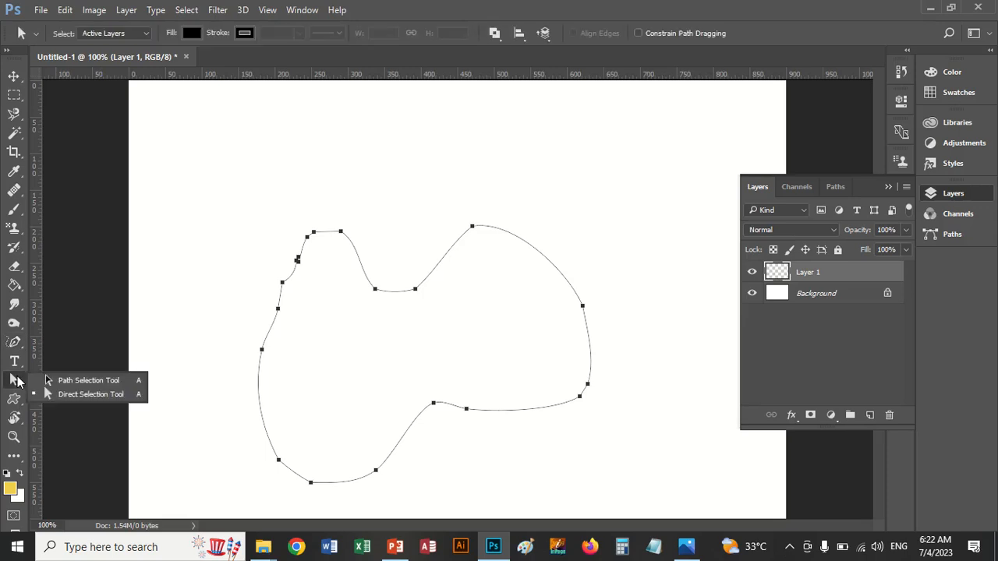
{"action": "left_click", "coordinate": [59, 398]}
{"action": "left_click", "coordinate": [391, 293]}
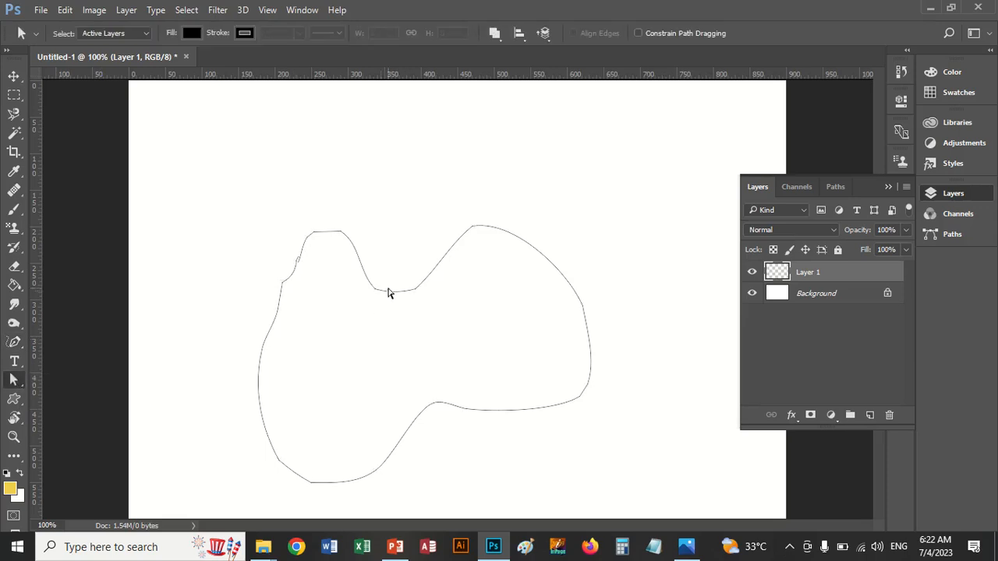
{"action": "left_click_drag", "start_coordinate": [376, 294], "coordinate": [415, 190]}
{"action": "left_click_drag", "start_coordinate": [471, 227], "coordinate": [523, 218]}
{"action": "left_click_drag", "start_coordinate": [437, 272], "coordinate": [458, 346]}
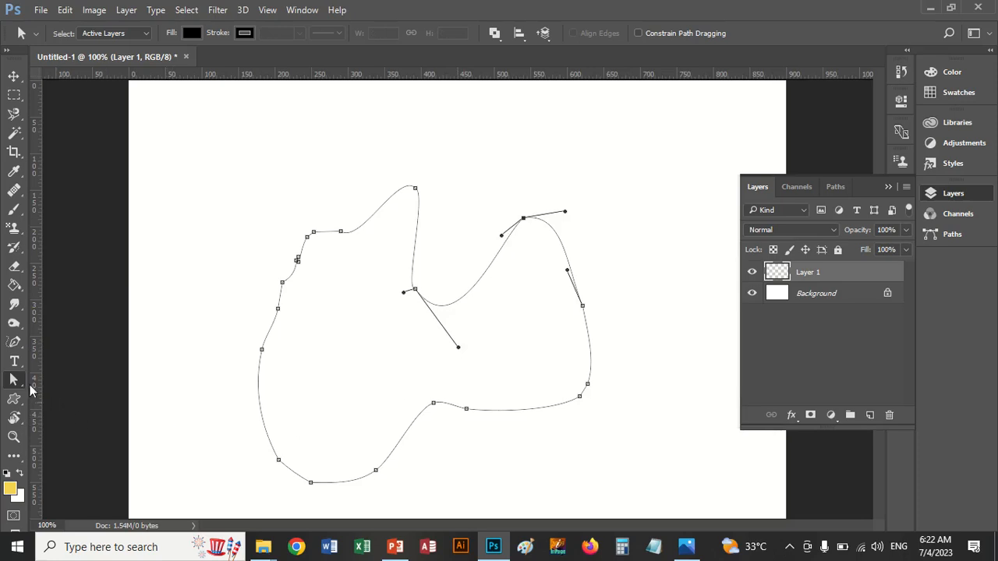
Move the whole path slightly right and then up and left with the Path Selection Tool, and delete it.
{"action": "right_click", "coordinate": [17, 379]}
{"action": "left_click", "coordinate": [74, 377]}
{"action": "left_click", "coordinate": [358, 316]}
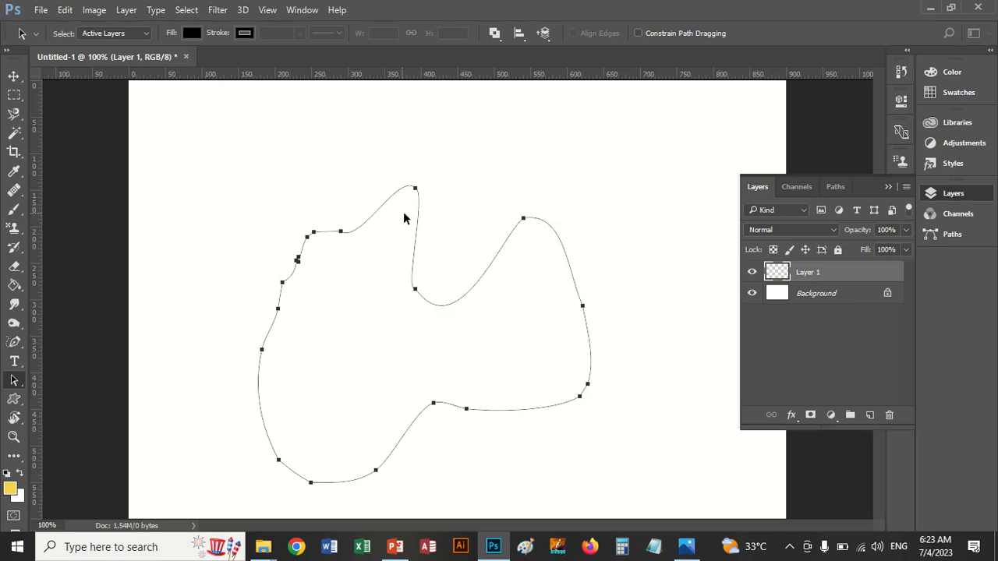
{"action": "key", "text": "Right"}
{"action": "key", "text": "Right"}
{"action": "key", "text": "Right"}
{"action": "key", "text": "Right"}
{"action": "key", "text": "Right"}
{"action": "key", "text": "Right"}
{"action": "key", "text": "Right"}
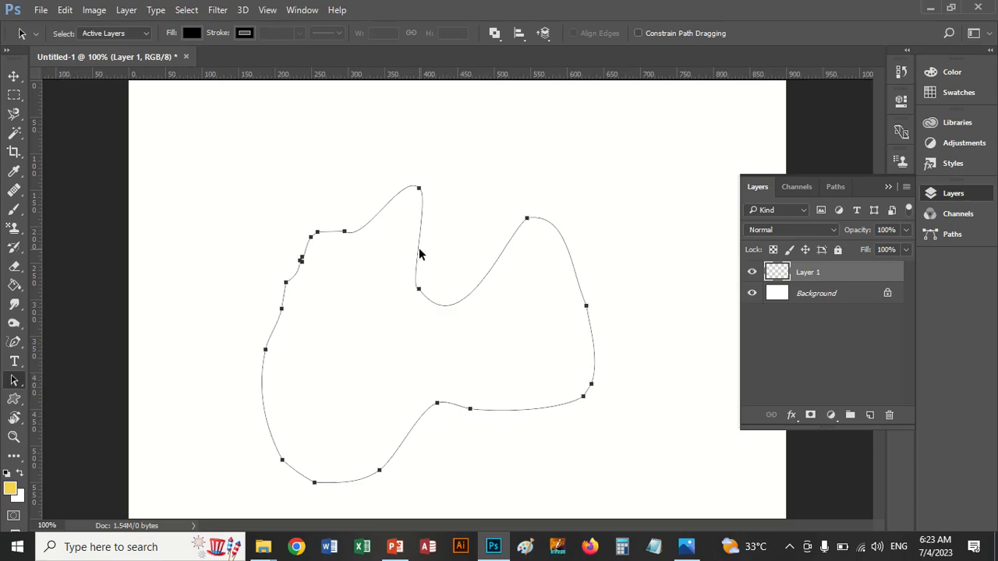
{"action": "left_click_drag", "start_coordinate": [419, 253], "coordinate": [376, 225]}
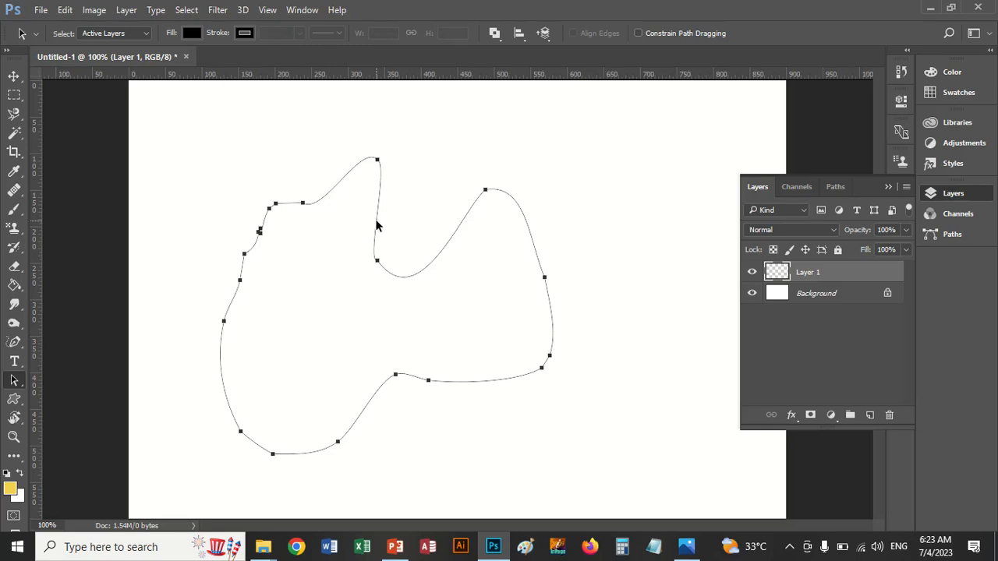
{"action": "key", "text": "Delete"}
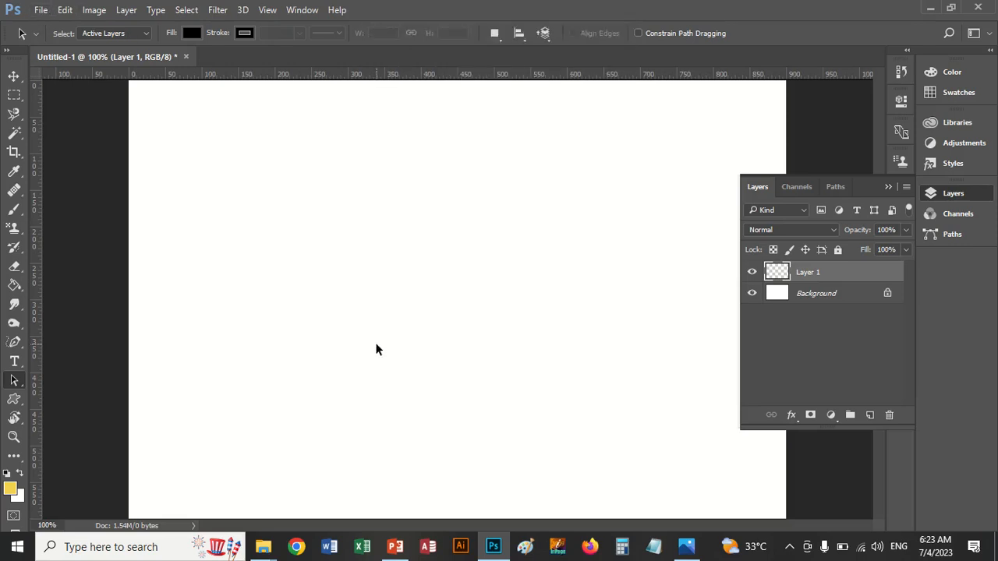
Open the image PT5 from the Pen Tool-Vector Shape folder of the Adobe Photoshop Syllabus.
{"action": "left_click", "coordinate": [39, 10]}
{"action": "left_click", "coordinate": [53, 40]}
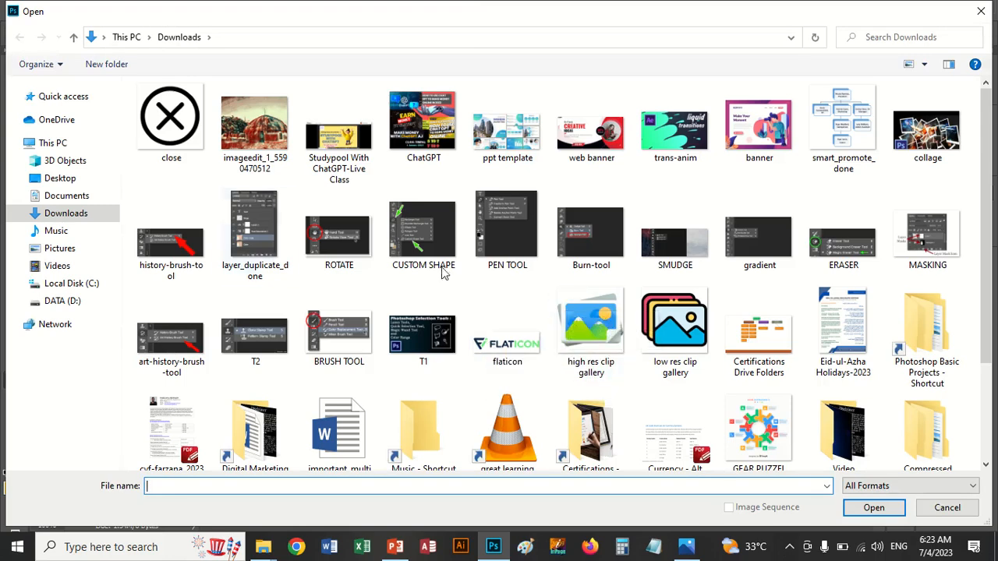
{"action": "left_click", "coordinate": [63, 178]}
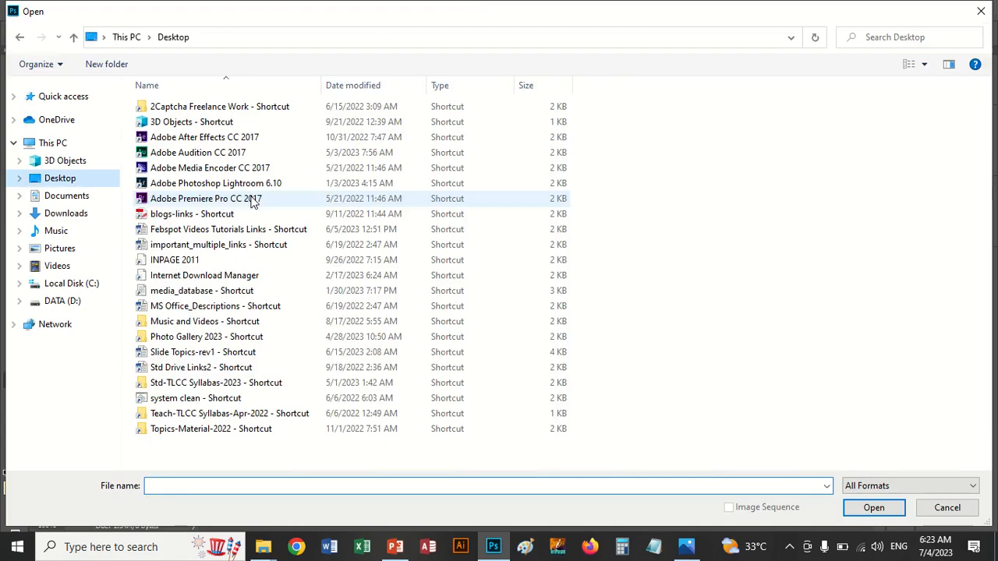
{"action": "double_click", "coordinate": [191, 383]}
{"action": "double_click", "coordinate": [196, 107]}
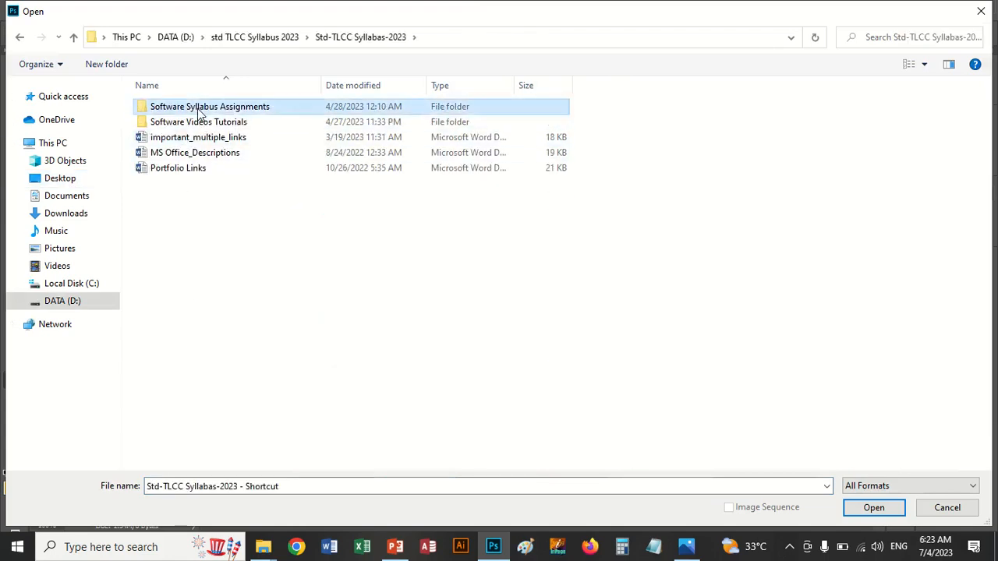
{"action": "double_click", "coordinate": [191, 138]}
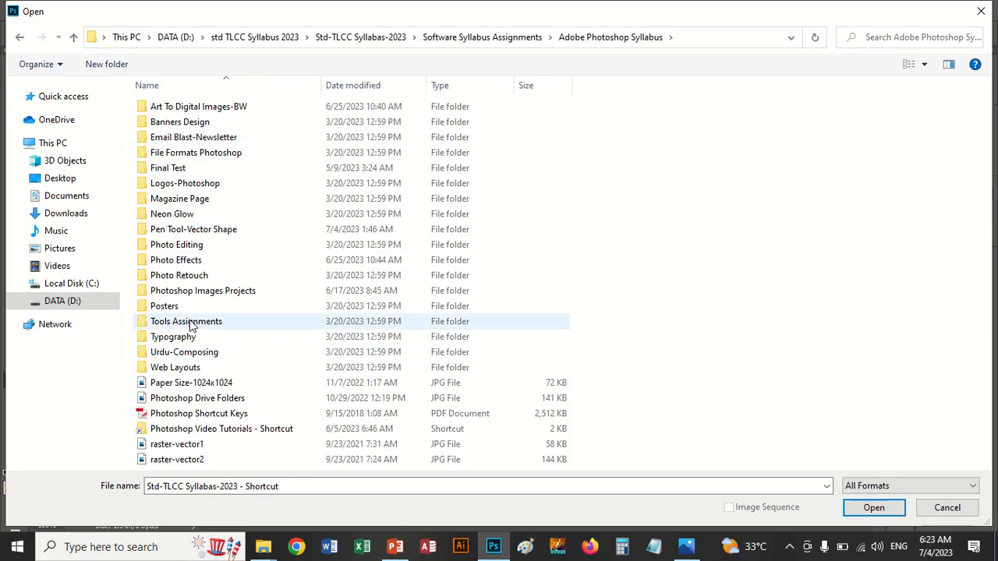
{"action": "double_click", "coordinate": [196, 230]}
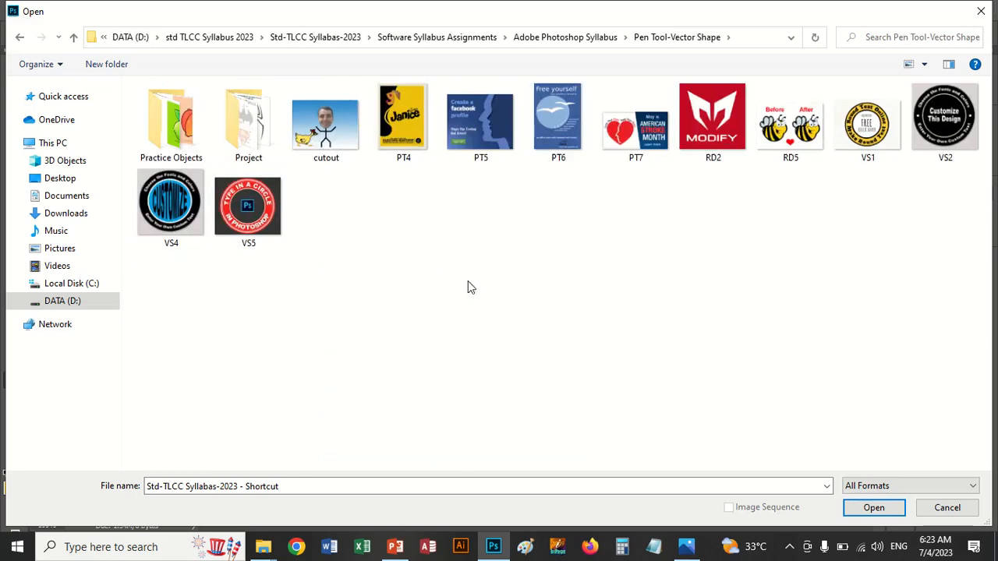
{"action": "left_click", "coordinate": [488, 137]}
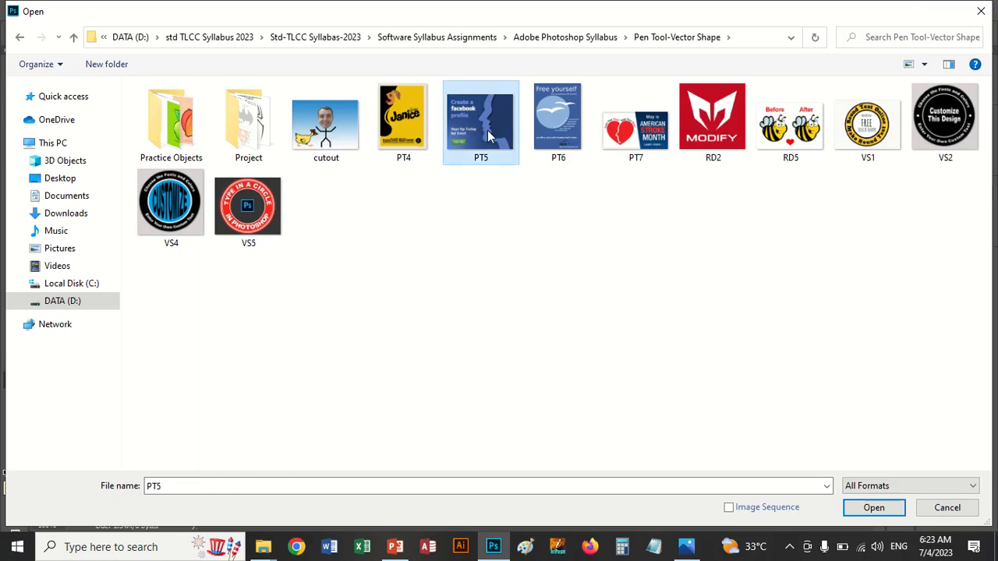
{"action": "double_click", "coordinate": [489, 131]}
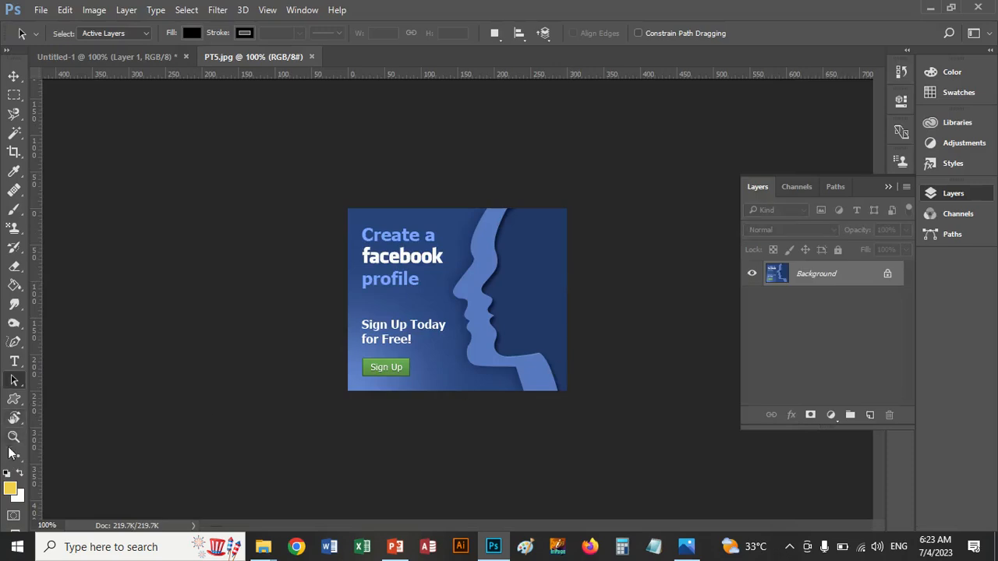
Magnify the PT5 image to 200% and add a new empty layer above its Background.
{"action": "left_click", "coordinate": [13, 436]}
{"action": "left_click", "coordinate": [541, 331]}
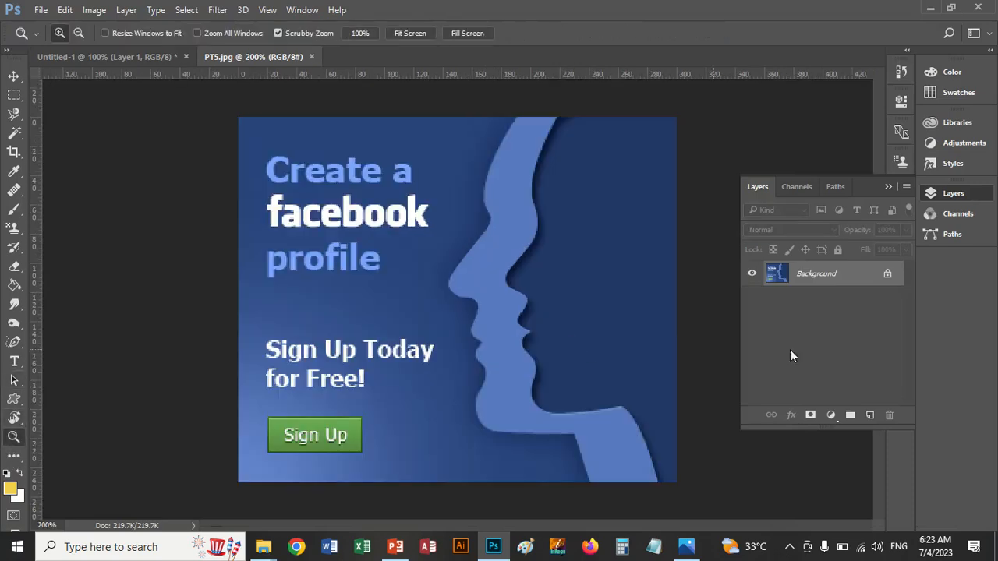
{"action": "left_click", "coordinate": [870, 415]}
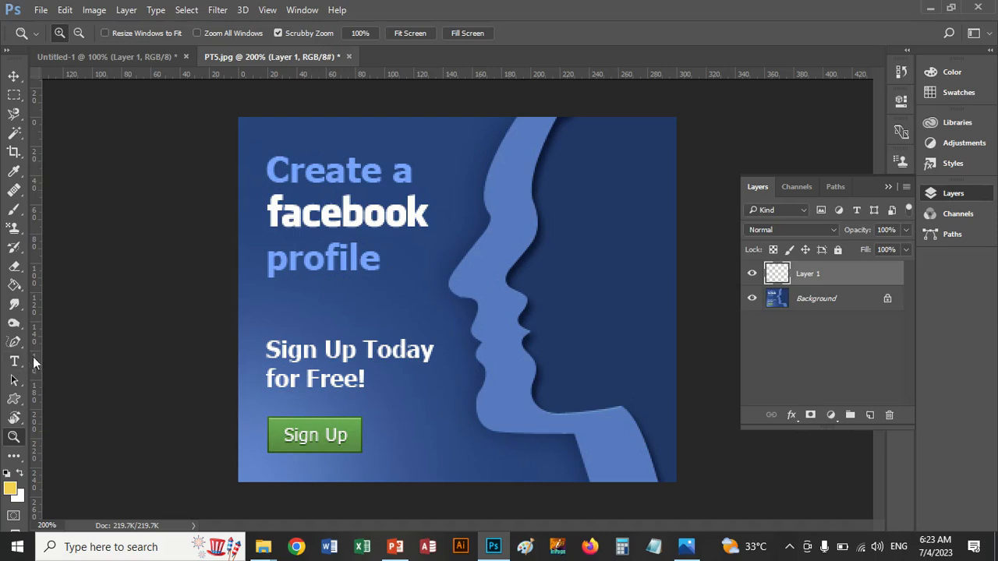
Start a Pen Tool path at the image's top edge, tracing the light blue face band's inner edge down the forehead to the nose.
{"action": "left_click", "coordinate": [14, 342]}
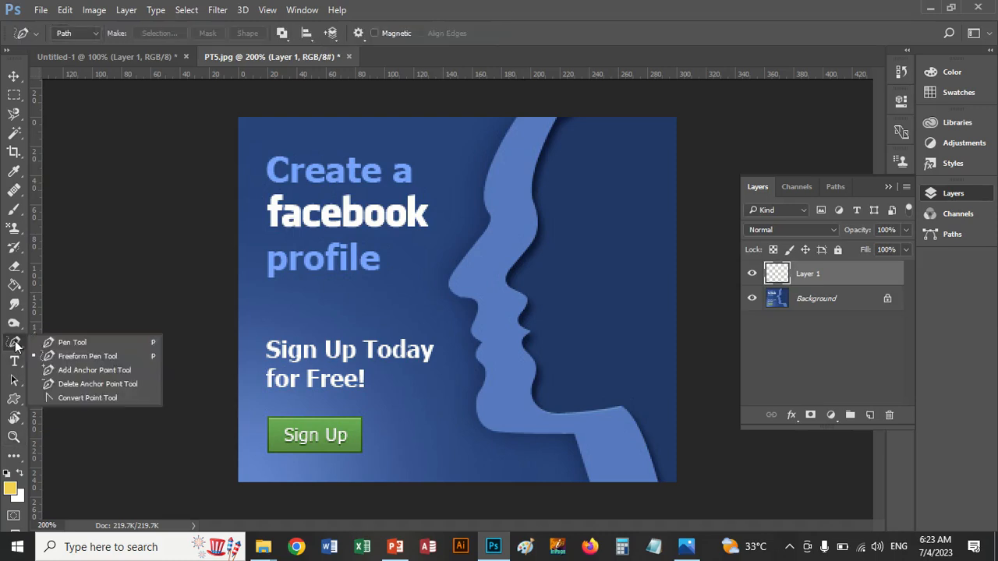
{"action": "left_click", "coordinate": [71, 342]}
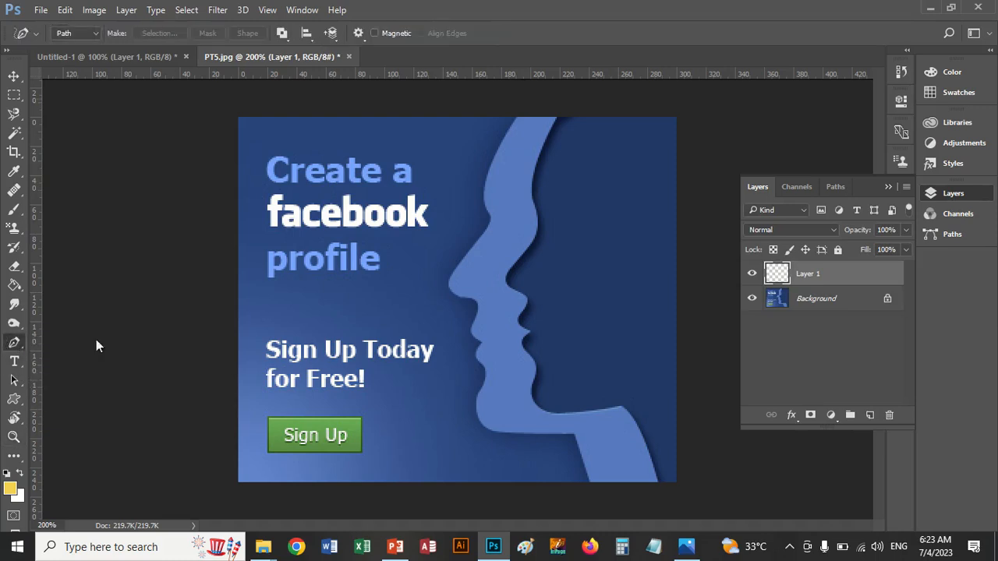
{"action": "left_click", "coordinate": [557, 120]}
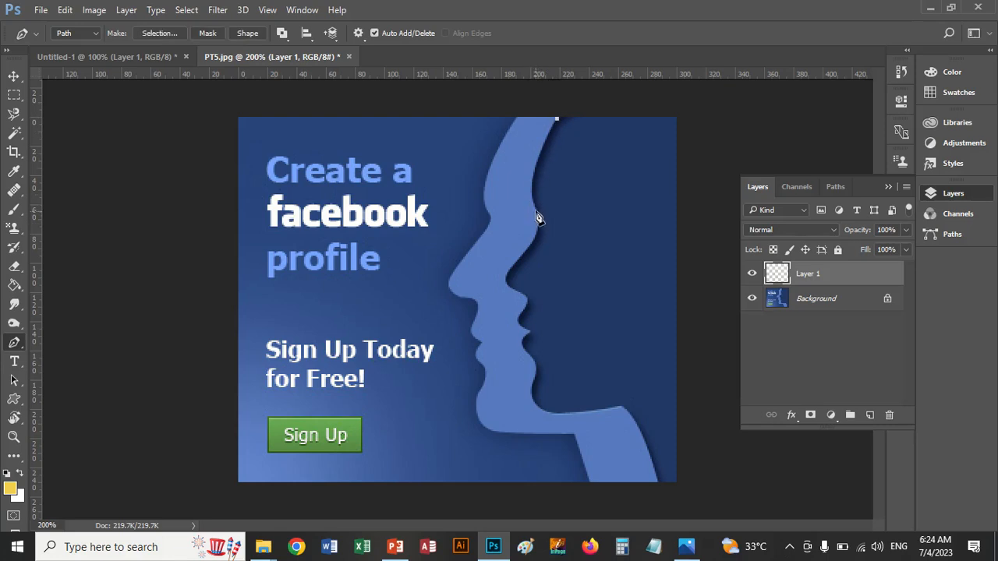
{"action": "left_click_drag", "start_coordinate": [537, 211], "coordinate": [552, 278]}
{"action": "left_click", "coordinate": [536, 212]}
{"action": "left_click_drag", "start_coordinate": [515, 265], "coordinate": [477, 290]}
{"action": "left_click", "coordinate": [515, 266], "text": "alt"}
Continue the path along the band's inner edge from below the nose past both lips, adding curved anchors and removing their outgoing handles.
{"action": "left_click_drag", "start_coordinate": [520, 291], "coordinate": [552, 298]}
{"action": "left_click", "coordinate": [521, 292], "text": "alt"}
{"action": "left_click_drag", "start_coordinate": [500, 331], "coordinate": [502, 333]}
{"action": "left_click", "coordinate": [521, 316], "text": "alt"}
{"action": "left_click_drag", "start_coordinate": [530, 330], "coordinate": [549, 337]}
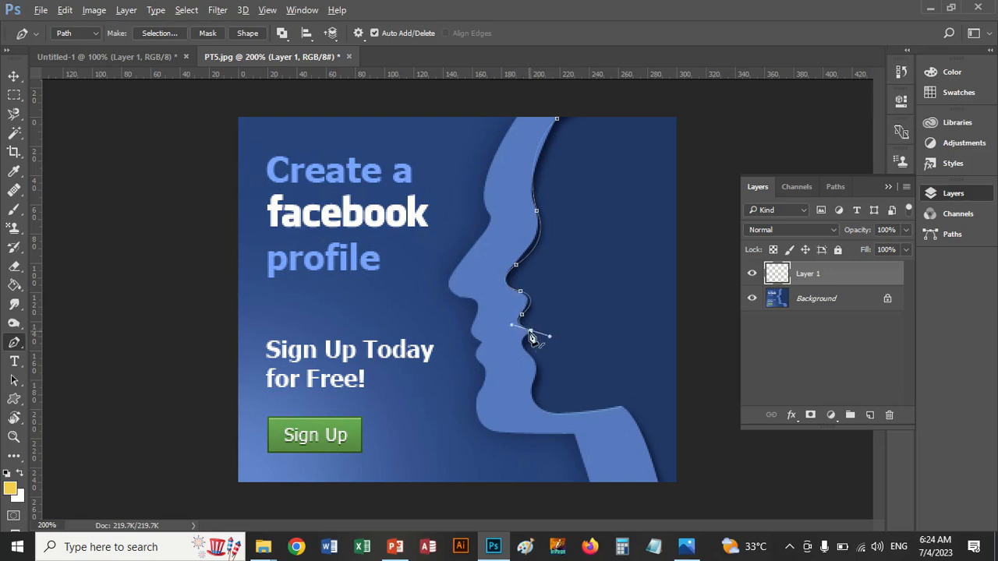
{"action": "left_click", "coordinate": [530, 331], "text": "alt"}
{"action": "left_click_drag", "start_coordinate": [554, 369], "coordinate": [555, 370]}
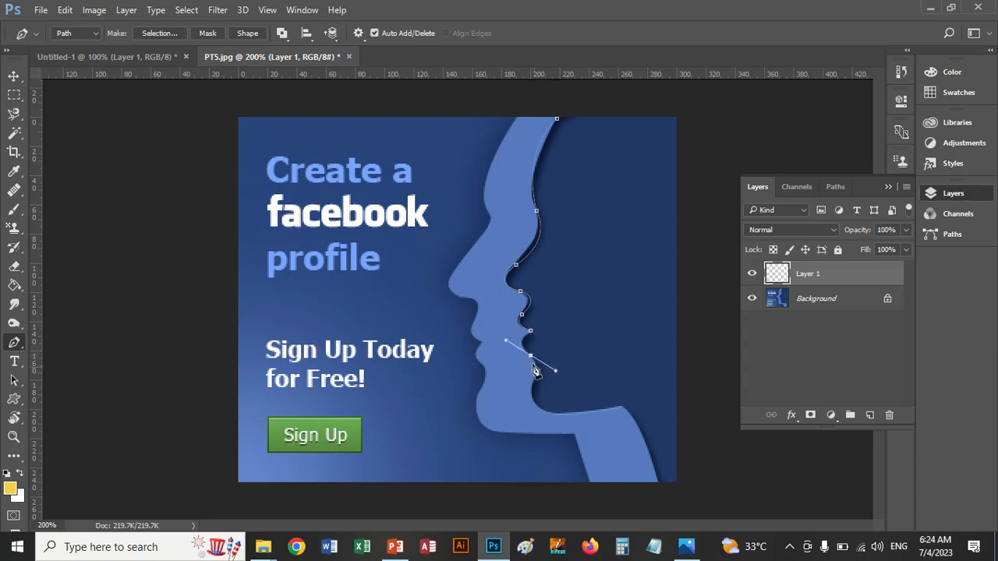
{"action": "left_click", "coordinate": [530, 355], "text": "alt"}
Extend the path around the inner chin and along the jaw to the upper corner of the neck.
{"action": "left_click", "coordinate": [532, 392]}
{"action": "mouse_move", "coordinate": [525, 421]}
{"action": "left_mouse_down"}
{"action": "mouse_move", "coordinate": [516, 429]}
{"action": "mouse_move", "coordinate": [522, 413]}
{"action": "left_mouse_up"}
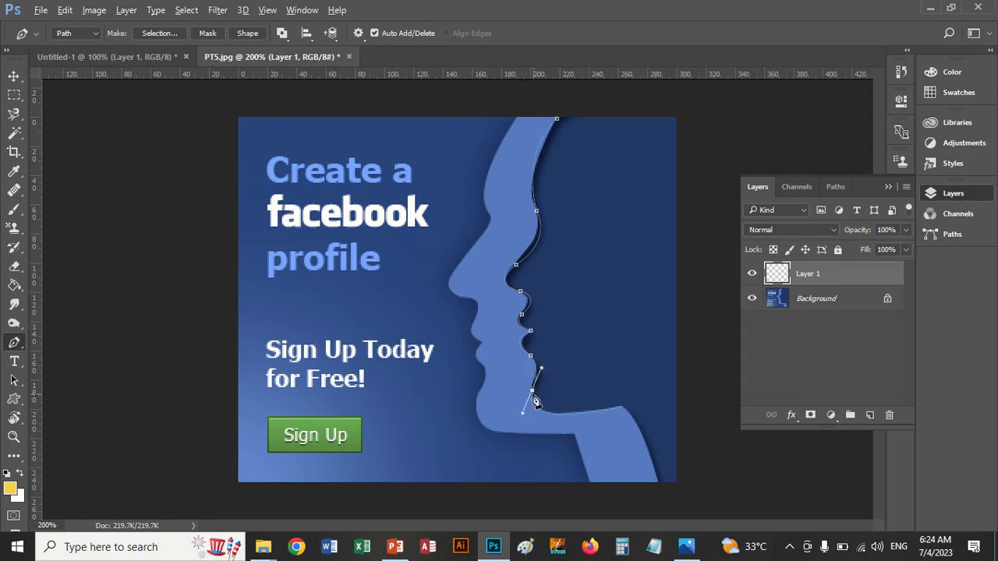
{"action": "left_click", "coordinate": [621, 406]}
{"action": "left_click_drag", "start_coordinate": [624, 406], "coordinate": [711, 374]}
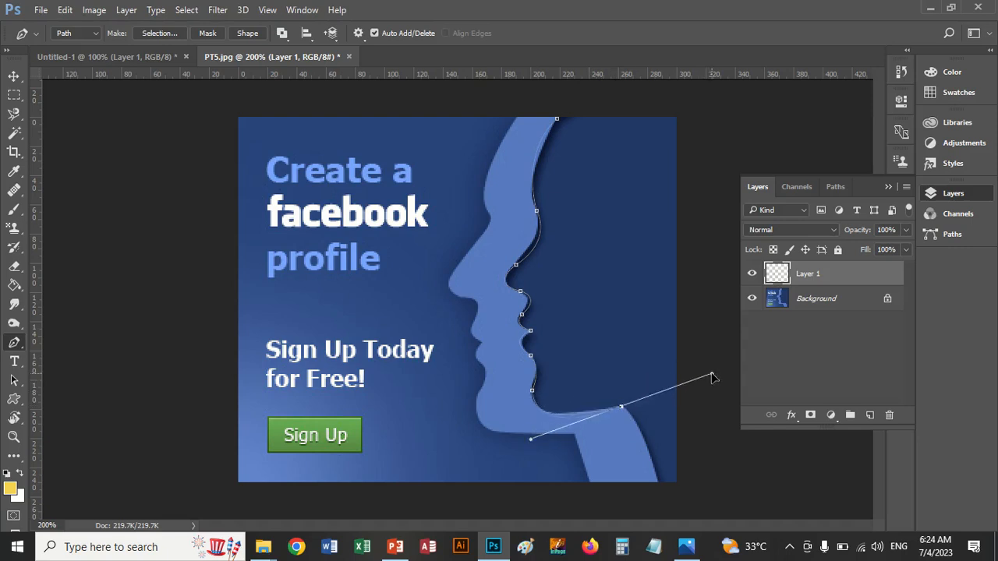
{"action": "left_click", "coordinate": [622, 408]}
Trace the neck down to the image's bottom edge, across its base, and up to the outer jaw corner.
{"action": "left_click_drag", "start_coordinate": [659, 483], "coordinate": [661, 521]}
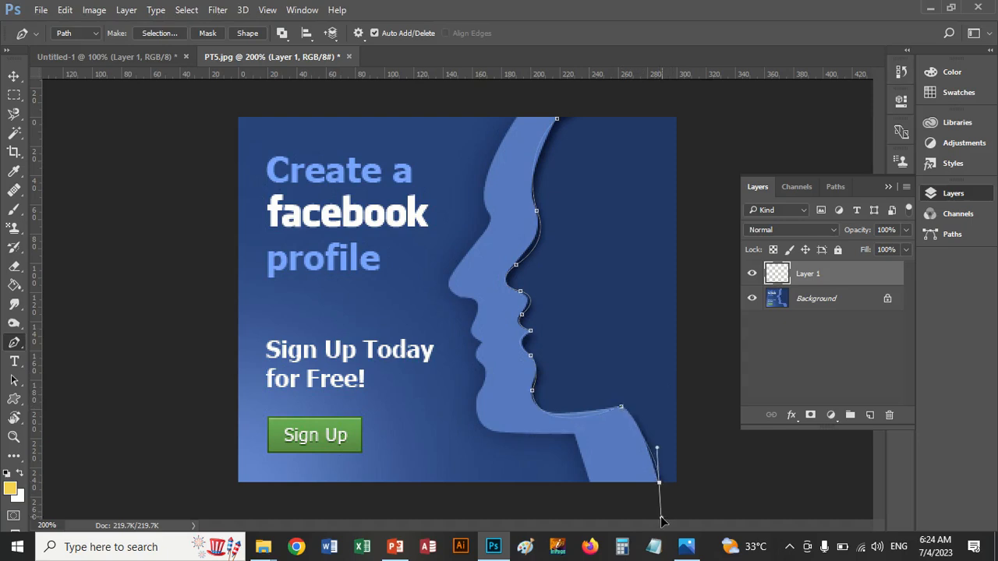
{"action": "left_click", "coordinate": [659, 484], "text": "alt"}
{"action": "left_click", "coordinate": [590, 483]}
{"action": "left_click", "coordinate": [573, 434]}
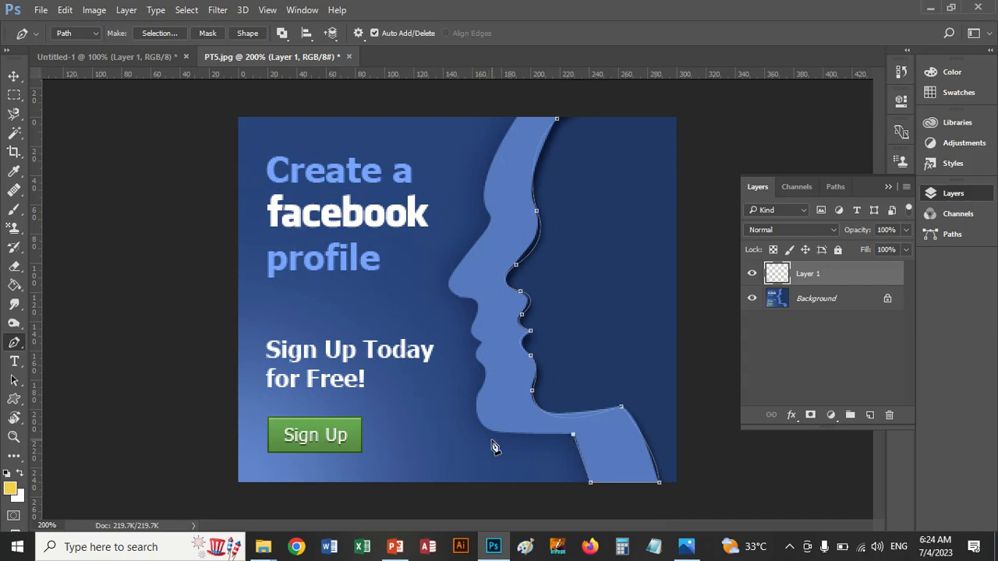
Trace the band's outer edge around the chin and up over both lips.
{"action": "left_click_drag", "start_coordinate": [492, 380], "coordinate": [508, 336]}
{"action": "left_click", "coordinate": [479, 392], "text": "alt"}
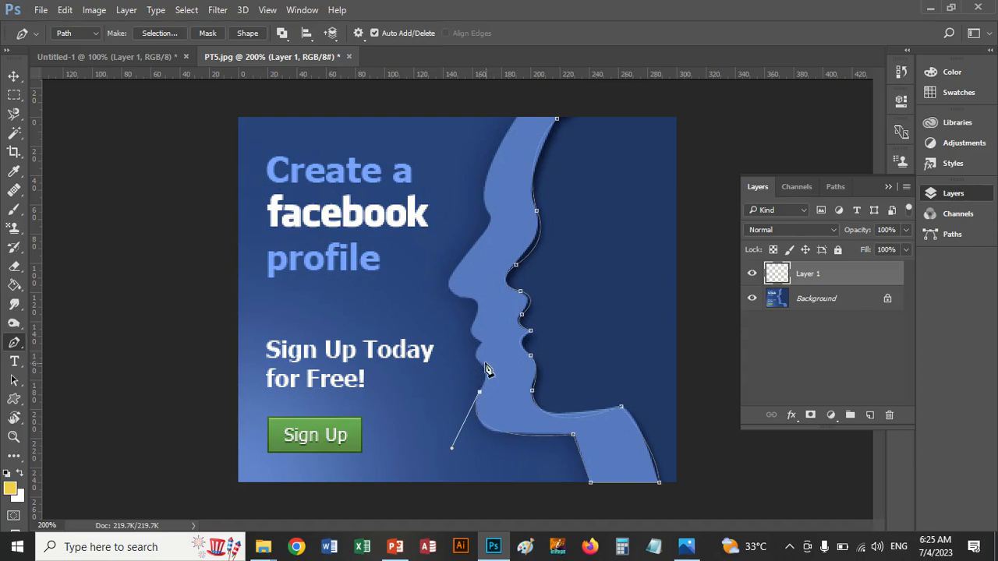
{"action": "left_click_drag", "start_coordinate": [478, 356], "coordinate": [459, 347]}
{"action": "left_click", "coordinate": [478, 357], "text": "alt"}
{"action": "left_click_drag", "start_coordinate": [482, 344], "coordinate": [497, 340]}
{"action": "mouse_move", "coordinate": [473, 327]}
{"action": "left_mouse_down"}
{"action": "mouse_move", "coordinate": [484, 307]}
{"action": "mouse_move", "coordinate": [477, 315]}
{"action": "left_mouse_up"}
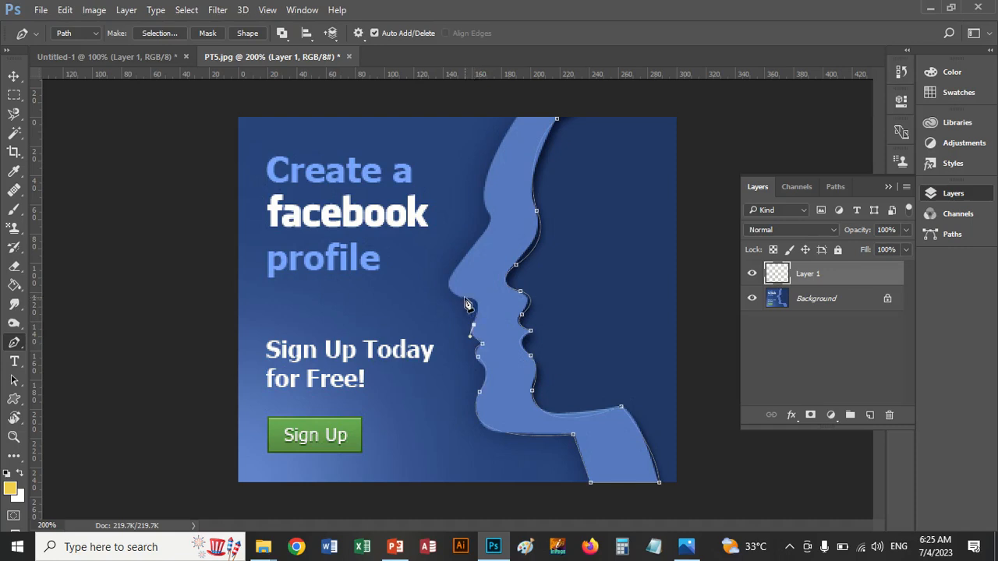
Continue the outer path around the nose tip and up its bridge to the brow.
{"action": "left_click_drag", "start_coordinate": [464, 299], "coordinate": [441, 299]}
{"action": "left_click", "coordinate": [465, 299], "text": "alt"}
{"action": "left_click_drag", "start_coordinate": [460, 265], "coordinate": [485, 236]}
{"action": "left_click", "coordinate": [486, 232]}
{"action": "left_click_drag", "start_coordinate": [480, 176], "coordinate": [474, 174]}
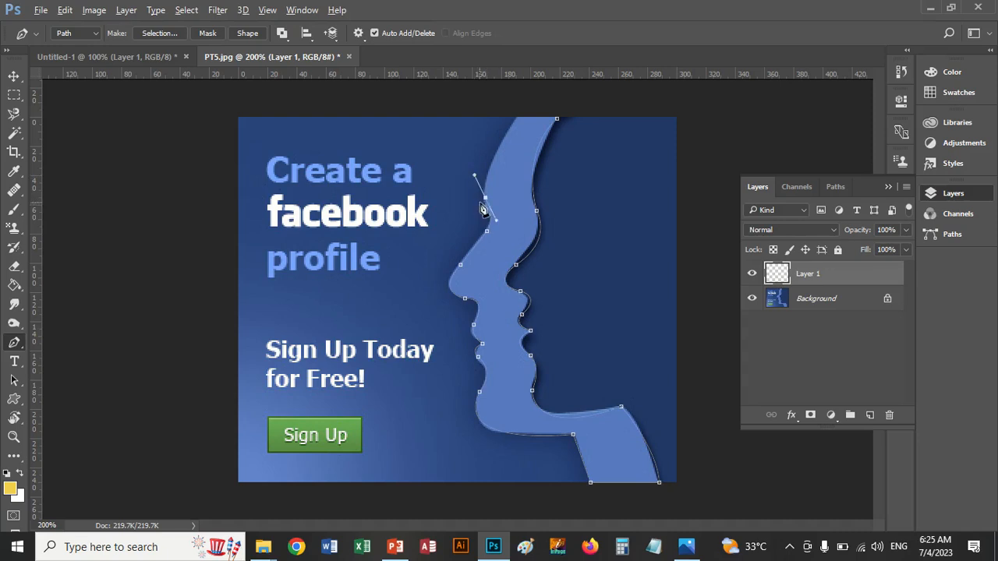
{"action": "left_click", "coordinate": [486, 198], "text": "alt"}
Trace the outer forehead to the image's top edge, close the path at its starting anchor, and convert it to a selection.
{"action": "left_click_drag", "start_coordinate": [521, 119], "coordinate": [556, 78]}
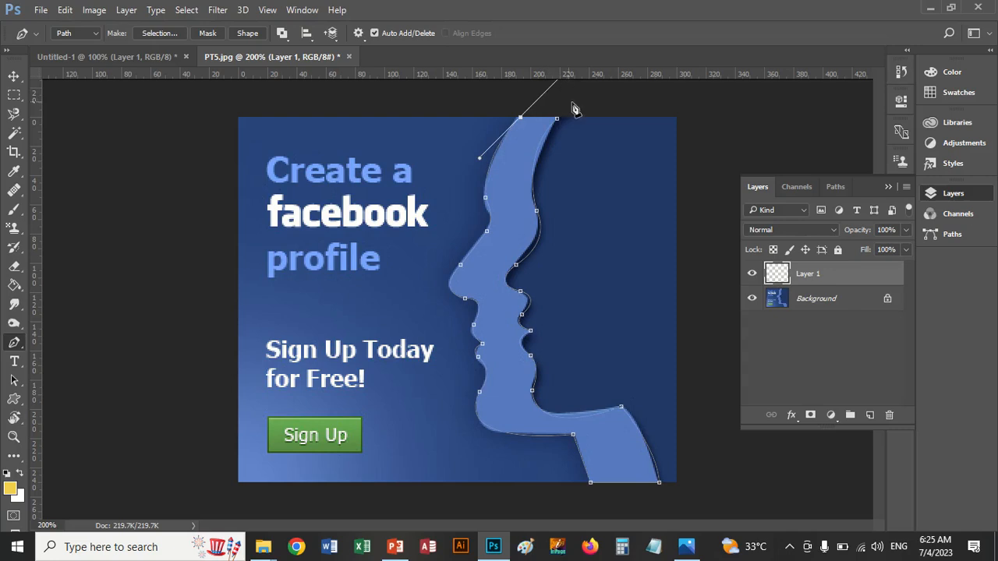
{"action": "left_click", "coordinate": [521, 119], "text": "alt"}
{"action": "left_click", "coordinate": [556, 120], "text": "alt"}
{"action": "key", "text": "ctrl+Return"}
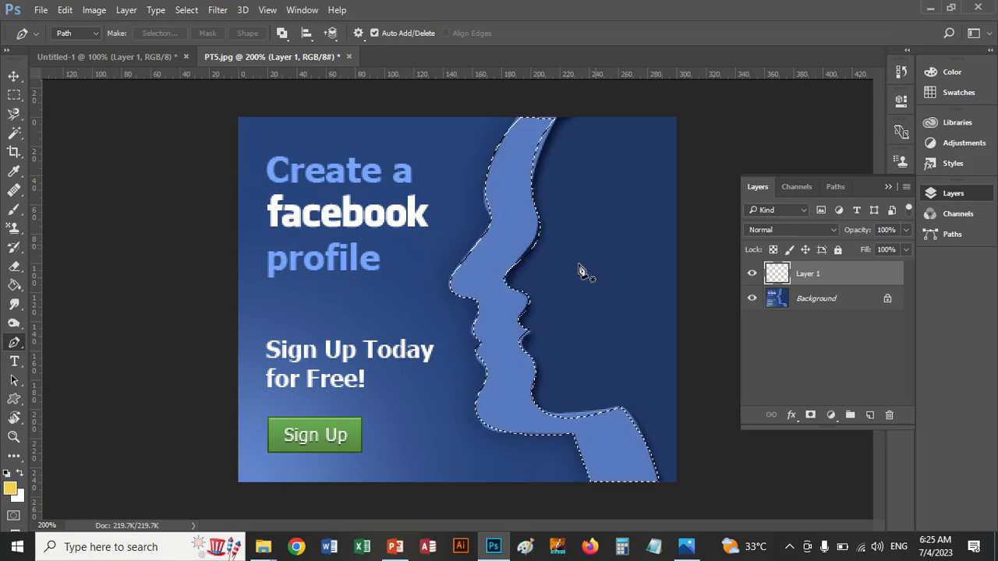
Sample the band's light blue (#587ac1) as the foreground colour and fill the face selection with it on Layer 1.
{"action": "left_click", "coordinate": [11, 489]}
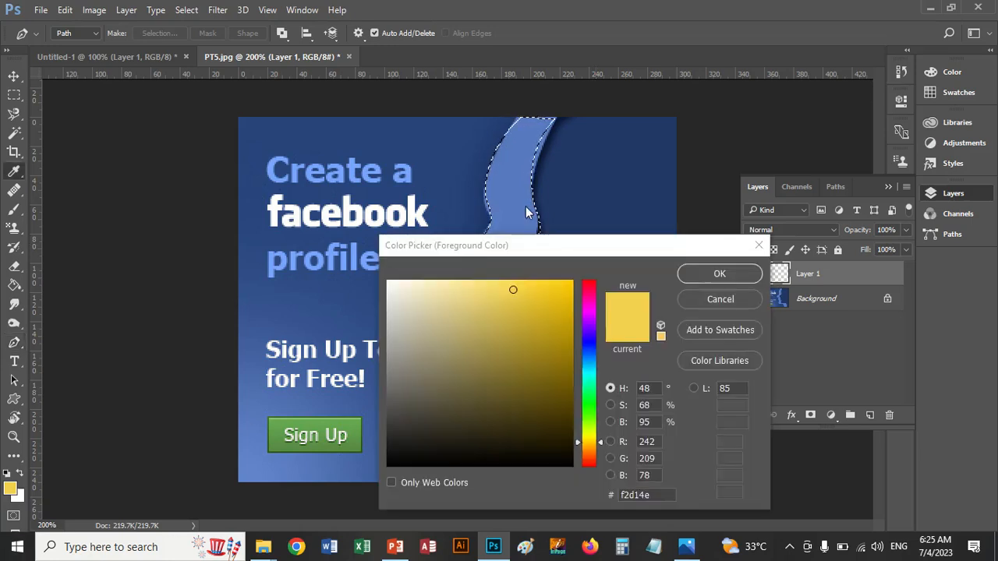
{"action": "left_click", "coordinate": [524, 210]}
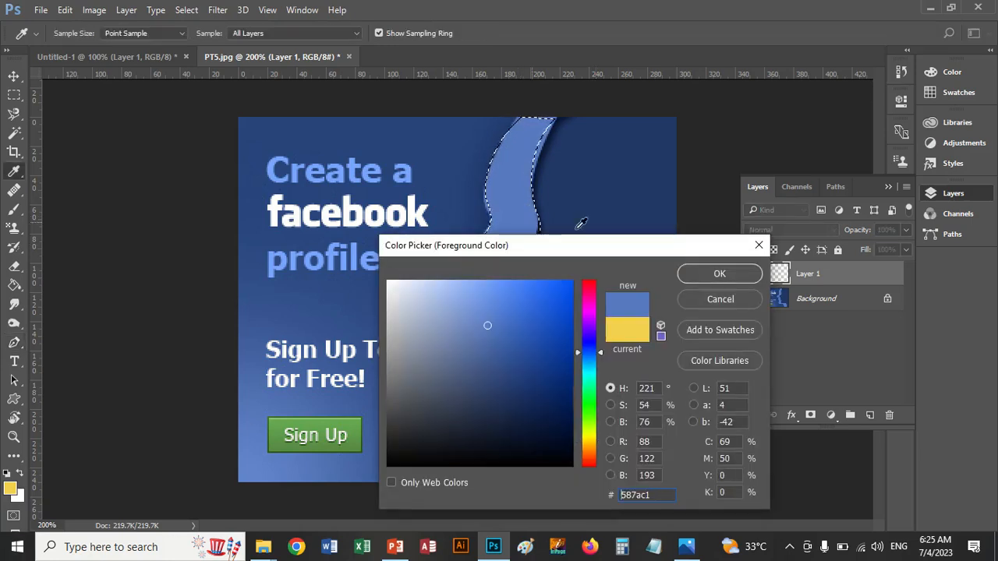
{"action": "left_click", "coordinate": [719, 273]}
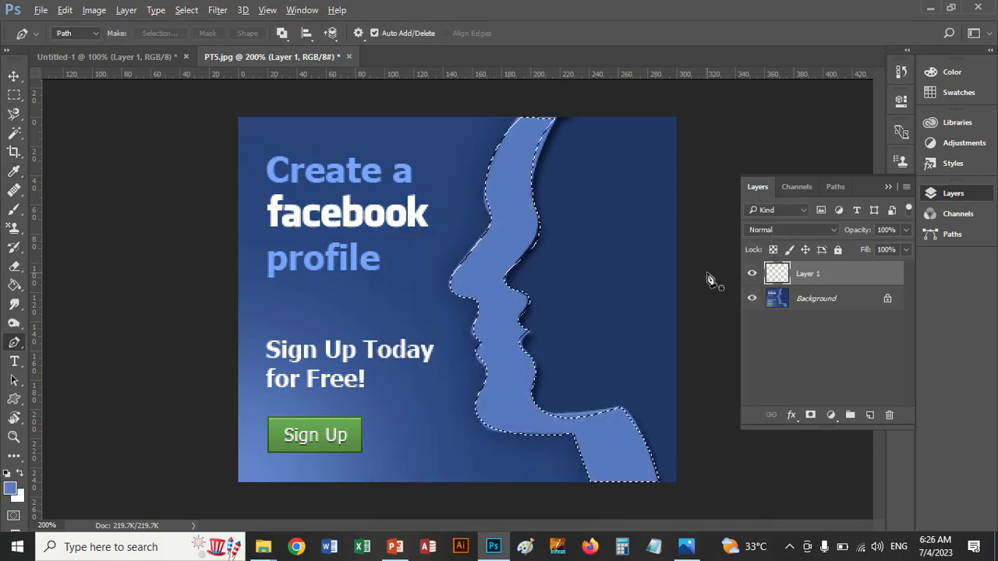
{"action": "key", "text": "alt+BackSpace"}
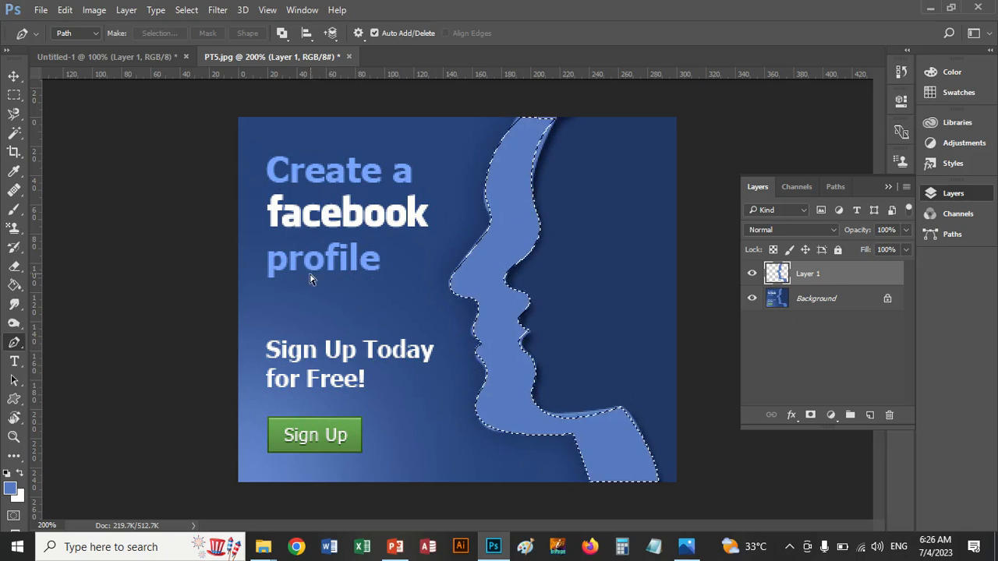
Invert the selection and sample the dark blue behind the face (#203866) as the foreground colour.
{"action": "key", "text": "ctrl+shift+i"}
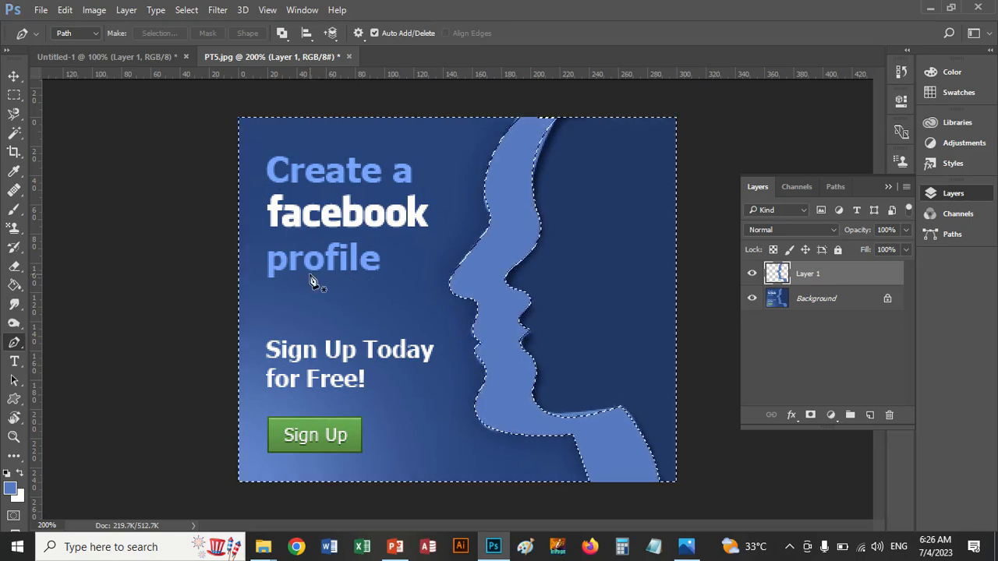
{"action": "left_click", "coordinate": [10, 488]}
{"action": "left_click", "coordinate": [639, 195]}
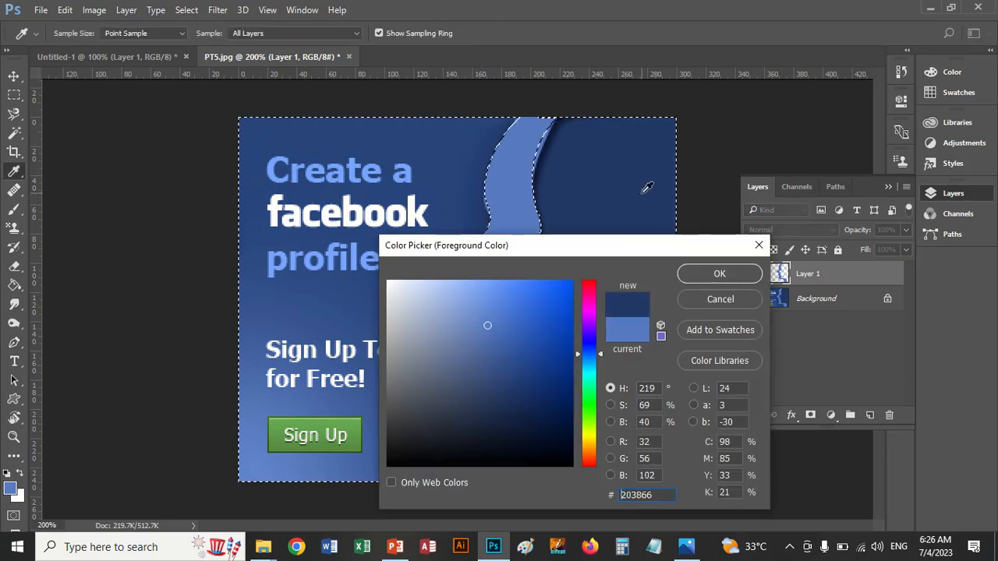
{"action": "left_click", "coordinate": [690, 277]}
{"action": "key", "text": "p"}
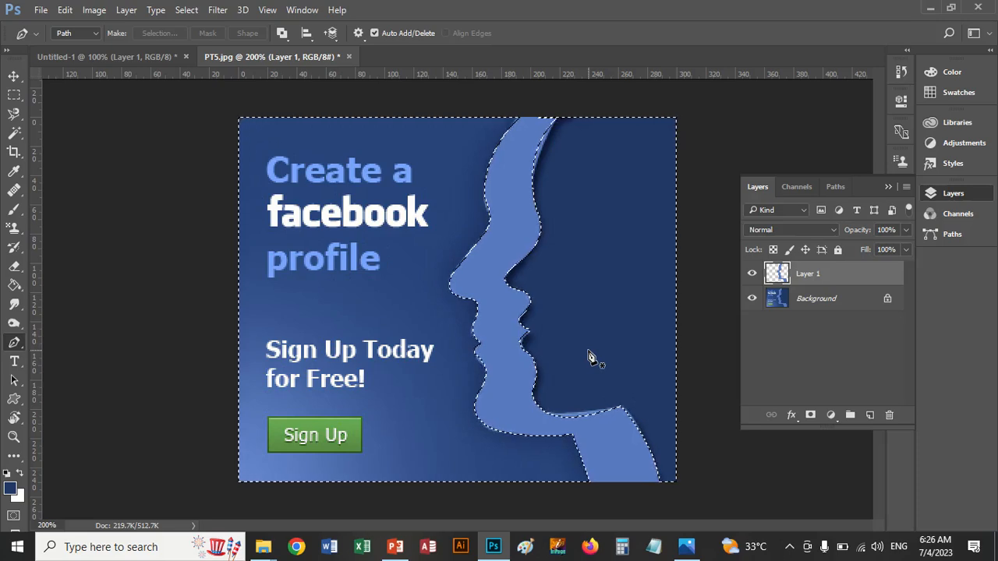
Try filling the inverted selection with dark blue on Layer 1 and deselecting, and undo both actions.
{"action": "key", "text": "alt+BackSpace"}
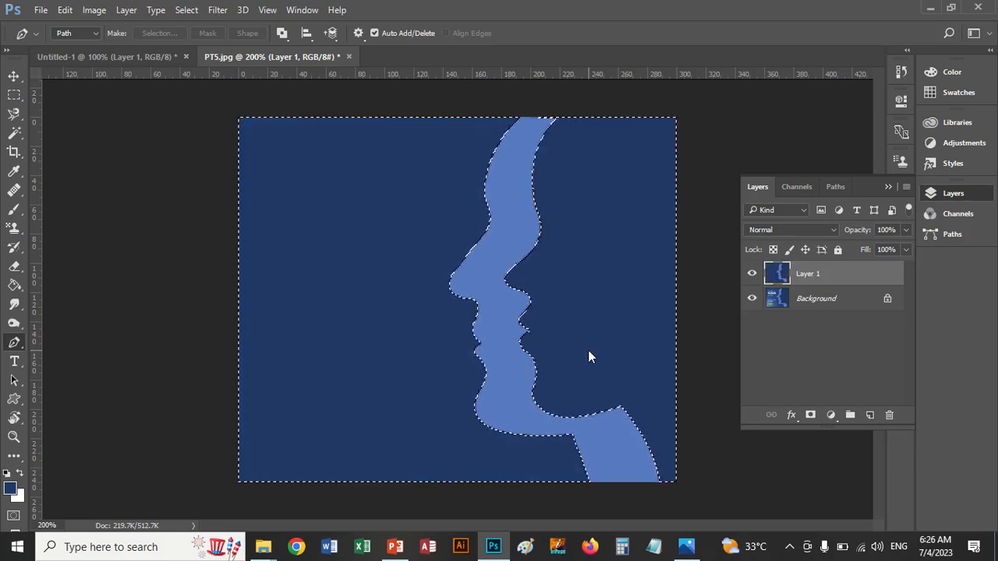
{"action": "key", "text": "ctrl+d"}
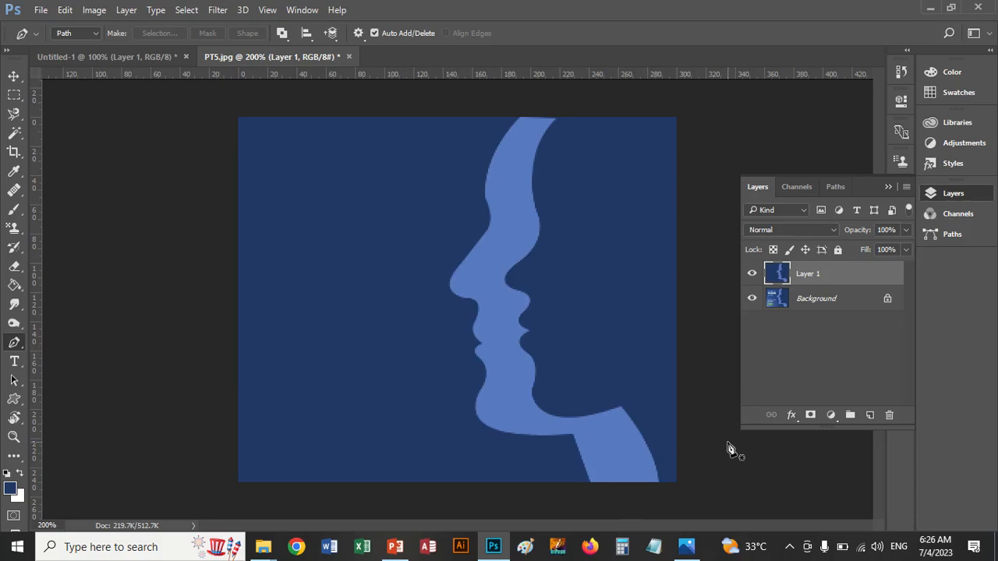
{"action": "left_click", "coordinate": [793, 289], "text": "ctrl"}
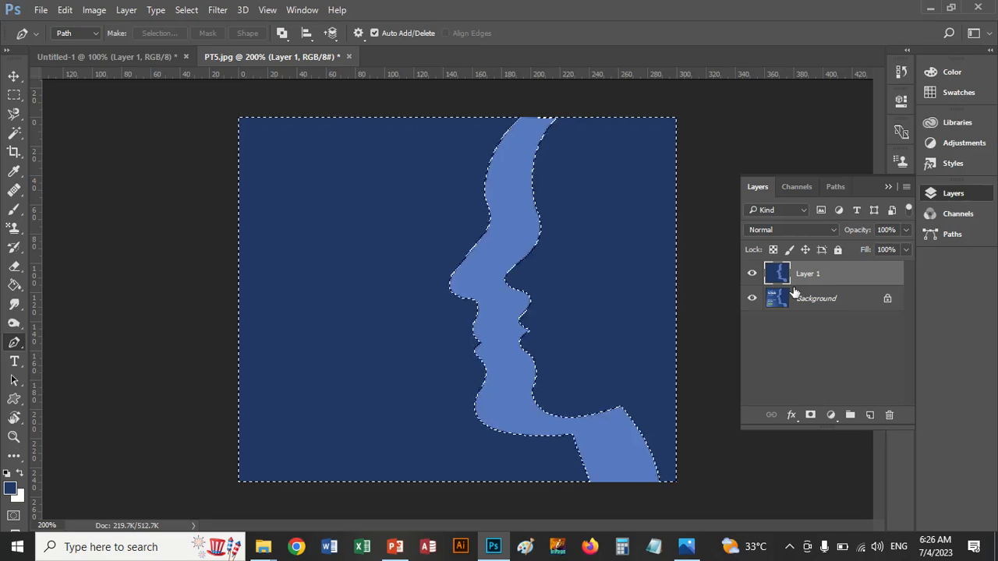
{"action": "key", "text": "Delete"}
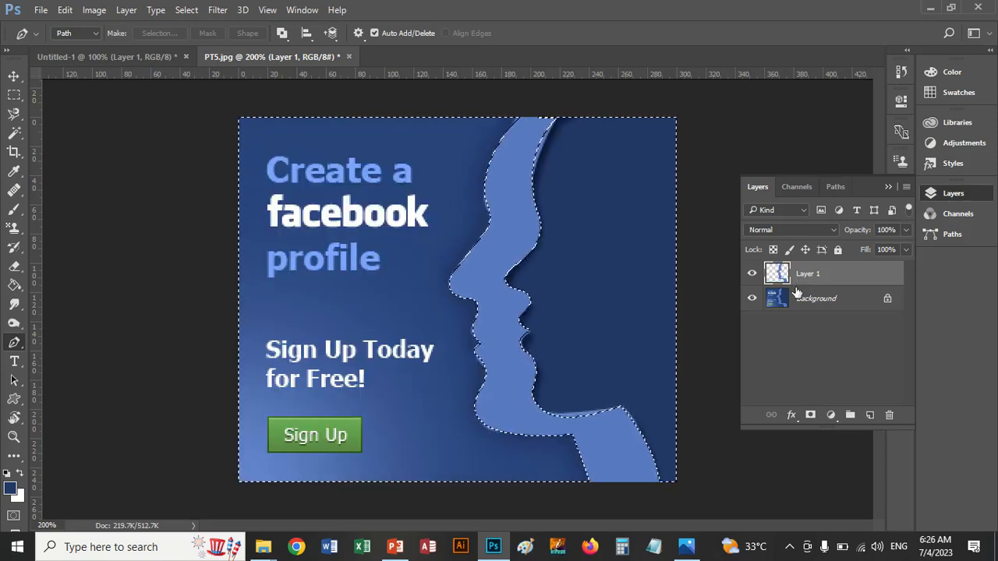
Add a new layer above Layer 1, fill the inverted selection with the dark blue foreground colour, and deselect.
{"action": "left_click", "coordinate": [870, 414]}
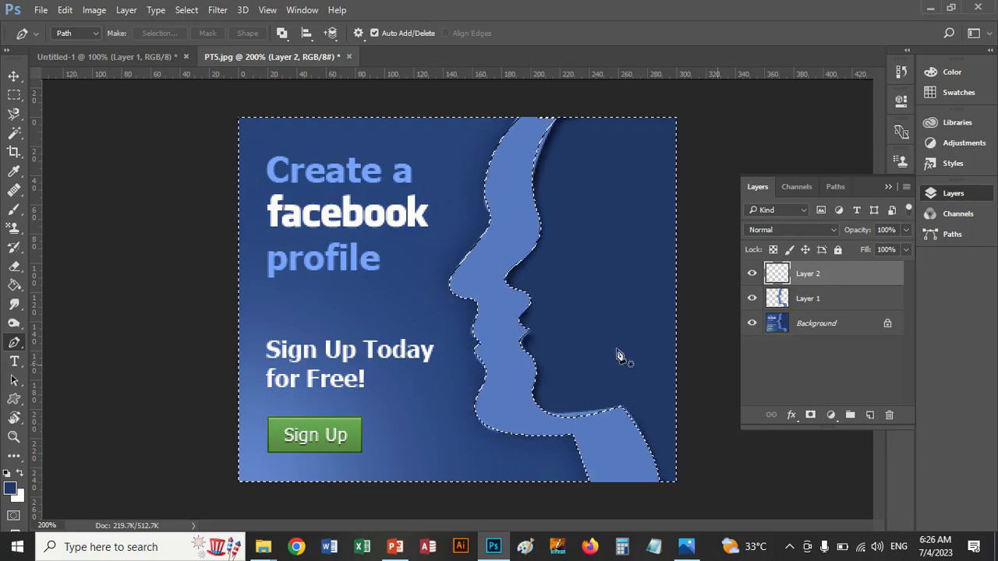
{"action": "key", "text": "alt+BackSpace"}
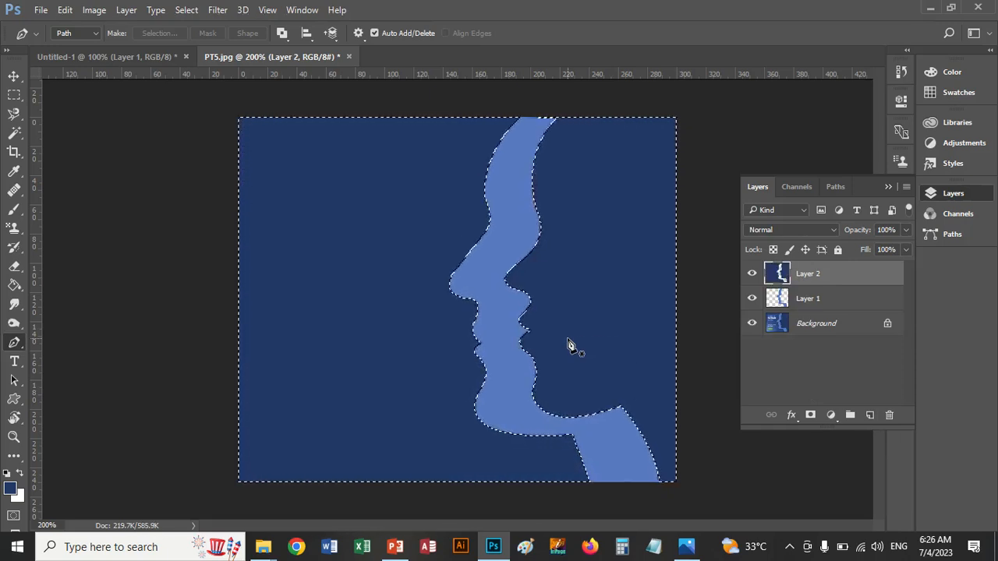
{"action": "key", "text": "ctrl+d"}
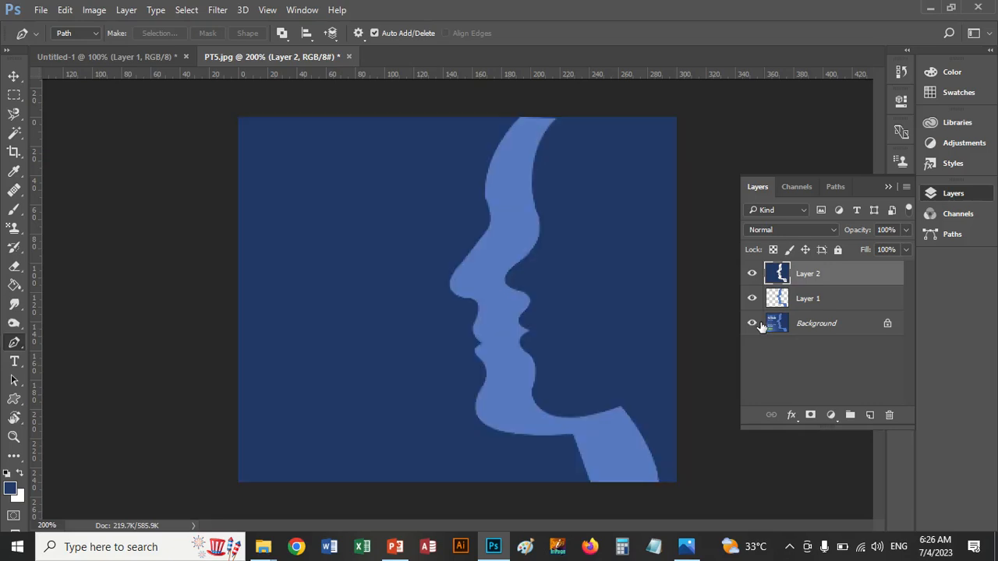
Hide Layer 2 and the Background so that only the light blue face on Layer 1 shows.
{"action": "left_click", "coordinate": [753, 275]}
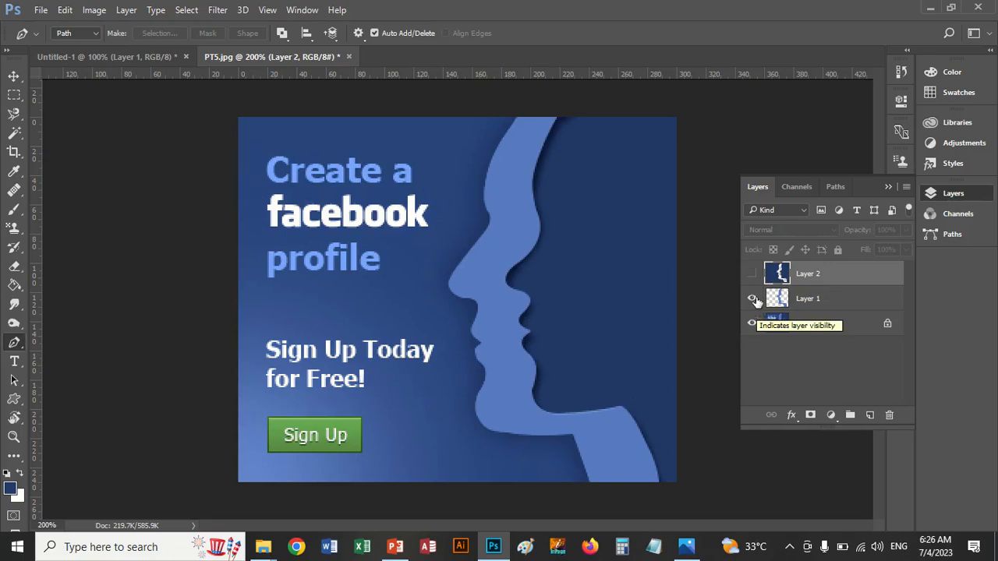
{"action": "left_click", "coordinate": [752, 300]}
{"action": "left_click", "coordinate": [752, 299]}
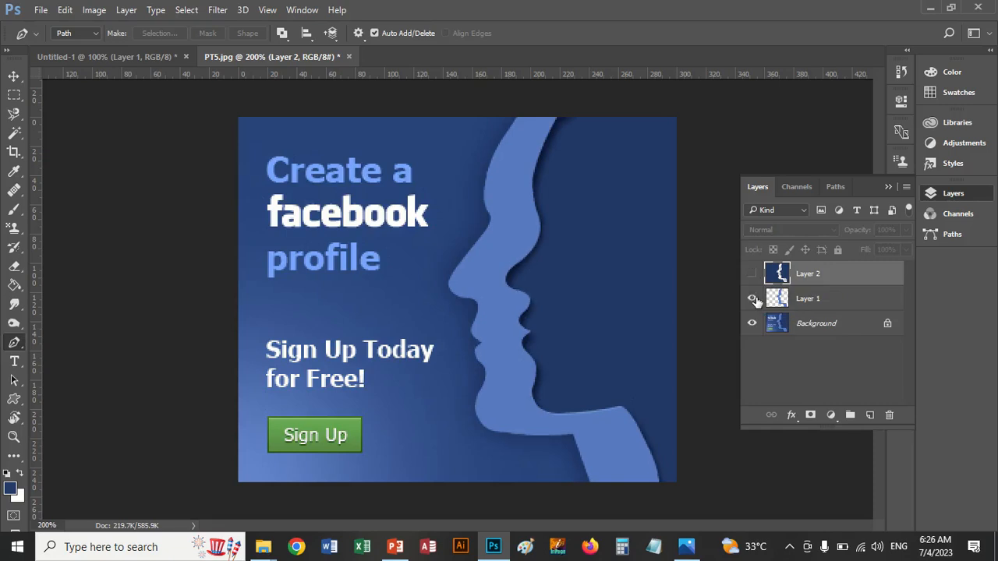
{"action": "left_click", "coordinate": [752, 324]}
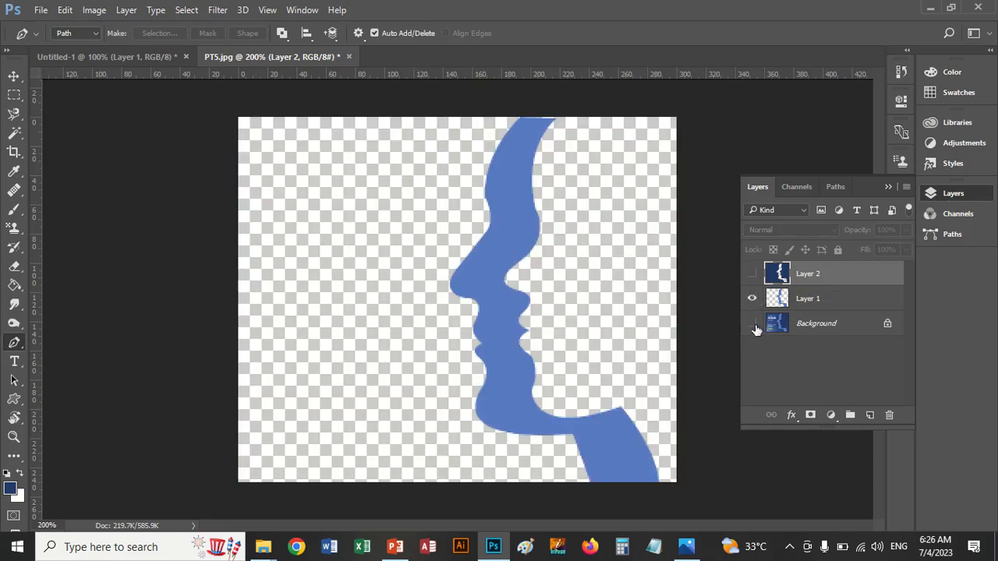
Add an Inner Shadow effect to the light blue face on Layer 1 with a distance of 8 px.
{"action": "left_click", "coordinate": [786, 300]}
{"action": "double_click", "coordinate": [807, 299]}
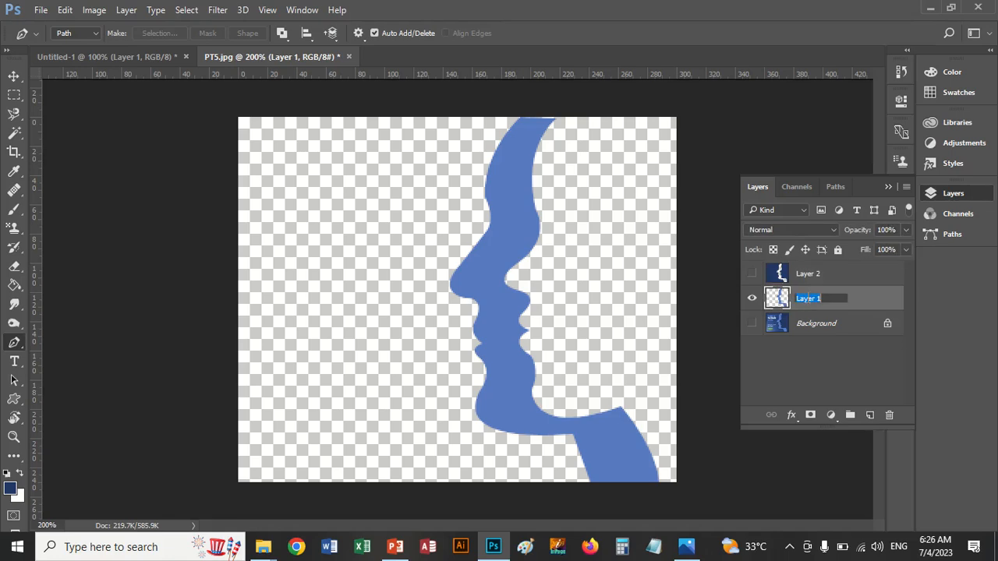
{"action": "left_click", "coordinate": [782, 297]}
{"action": "double_click", "coordinate": [782, 297]}
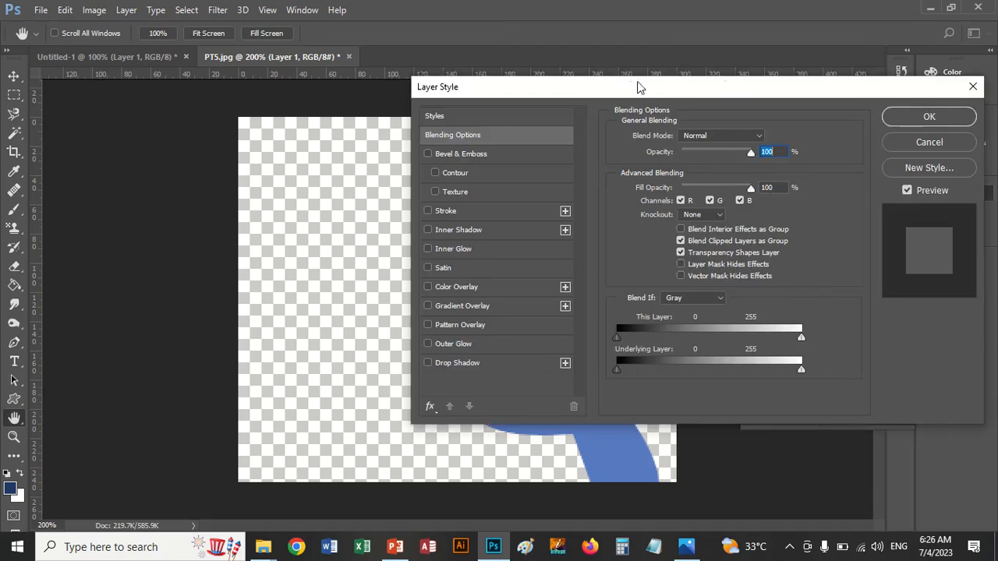
{"action": "left_click_drag", "start_coordinate": [638, 87], "coordinate": [881, 60]}
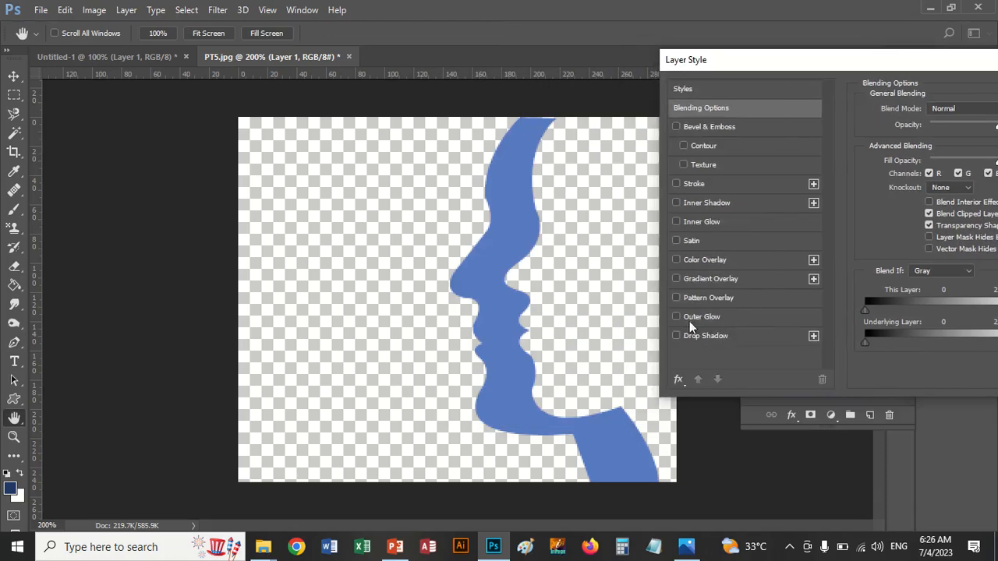
{"action": "left_click", "coordinate": [676, 204]}
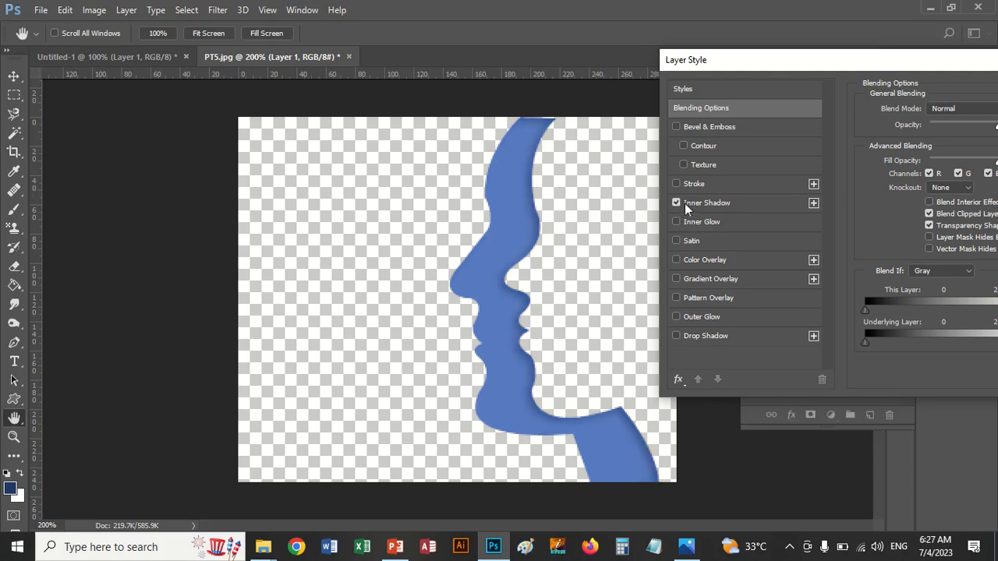
{"action": "left_click", "coordinate": [706, 203]}
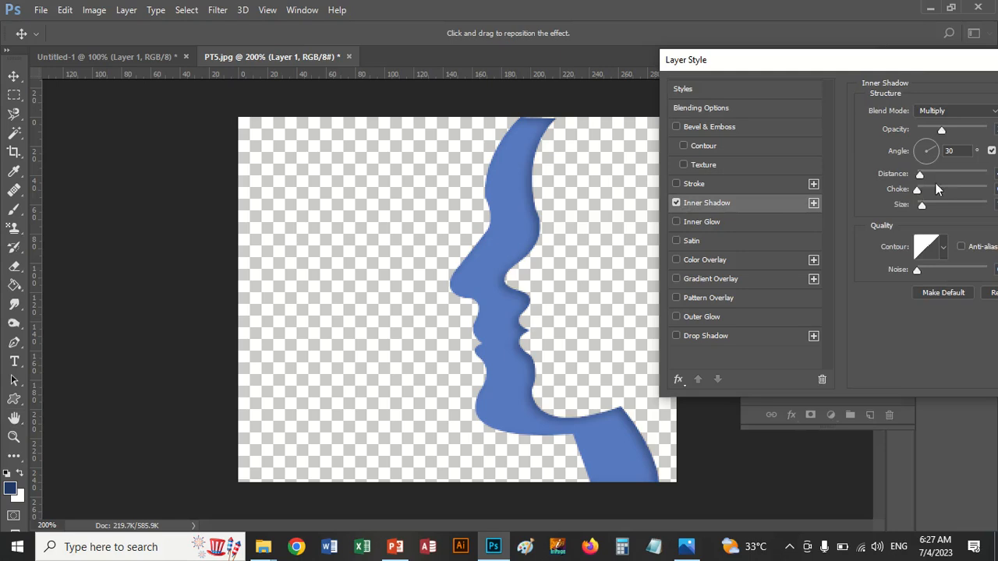
{"action": "left_click_drag", "start_coordinate": [920, 174], "coordinate": [923, 178]}
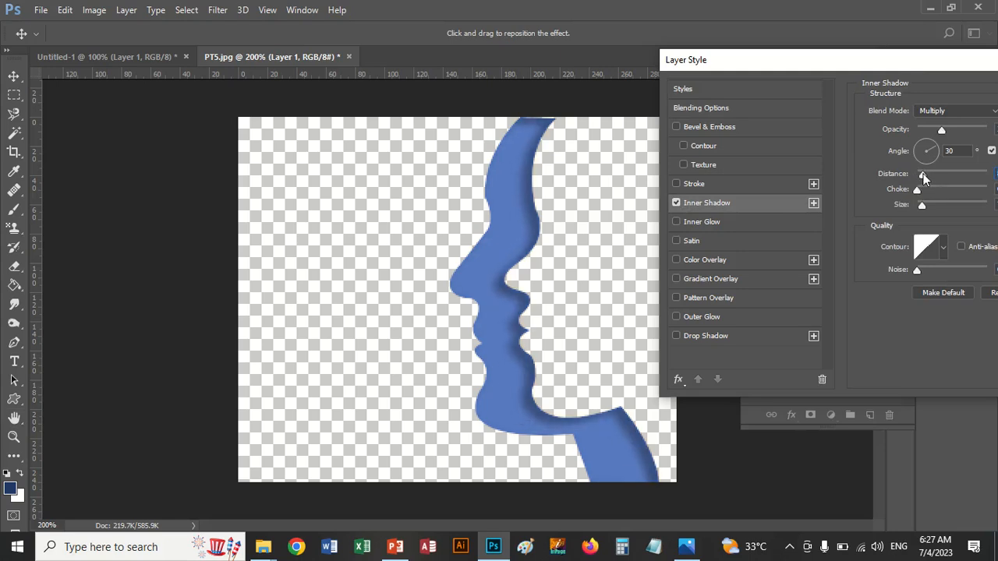
{"action": "left_click_drag", "start_coordinate": [976, 68], "coordinate": [784, 94]}
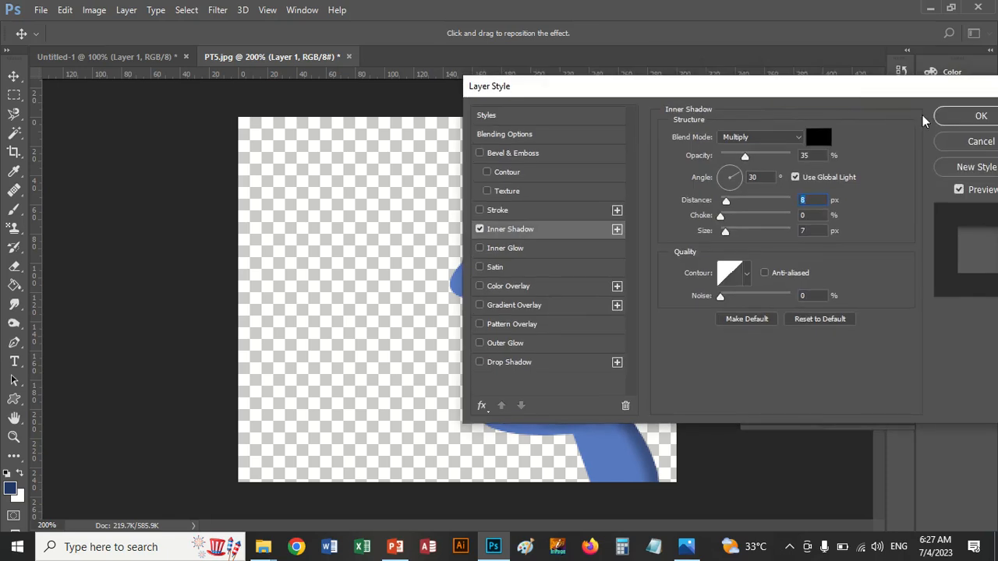
{"action": "left_click", "coordinate": [960, 116]}
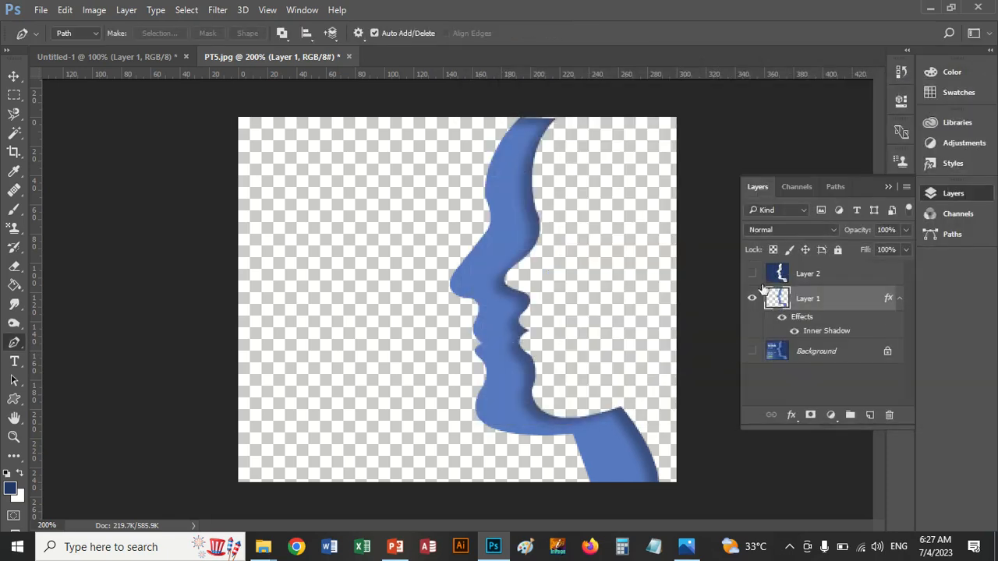
Compare the recreated face with the original artwork by toggling the visibility of Layer 2, the Background and Layer 1.
{"action": "left_click", "coordinate": [753, 274]}
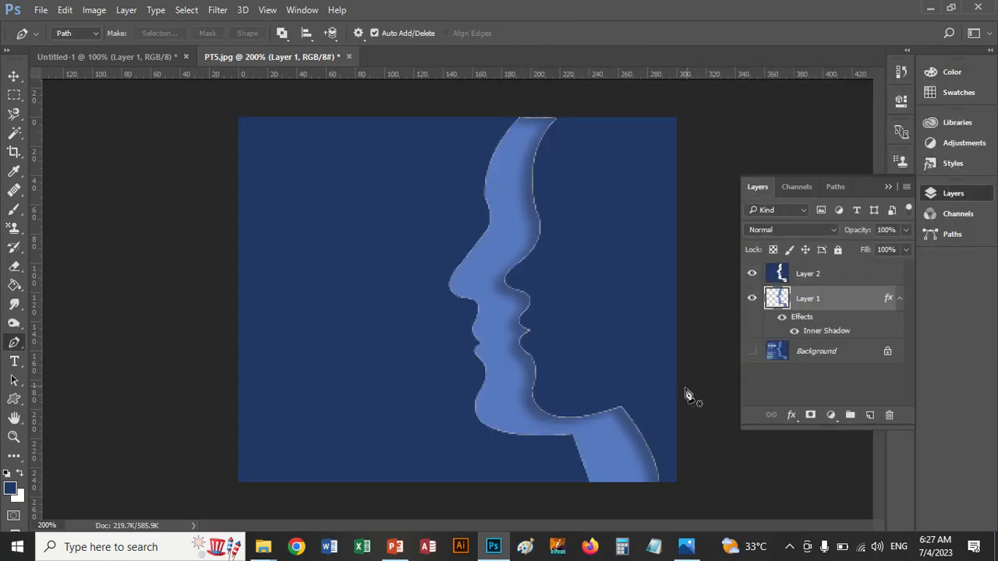
{"action": "left_click", "coordinate": [752, 274]}
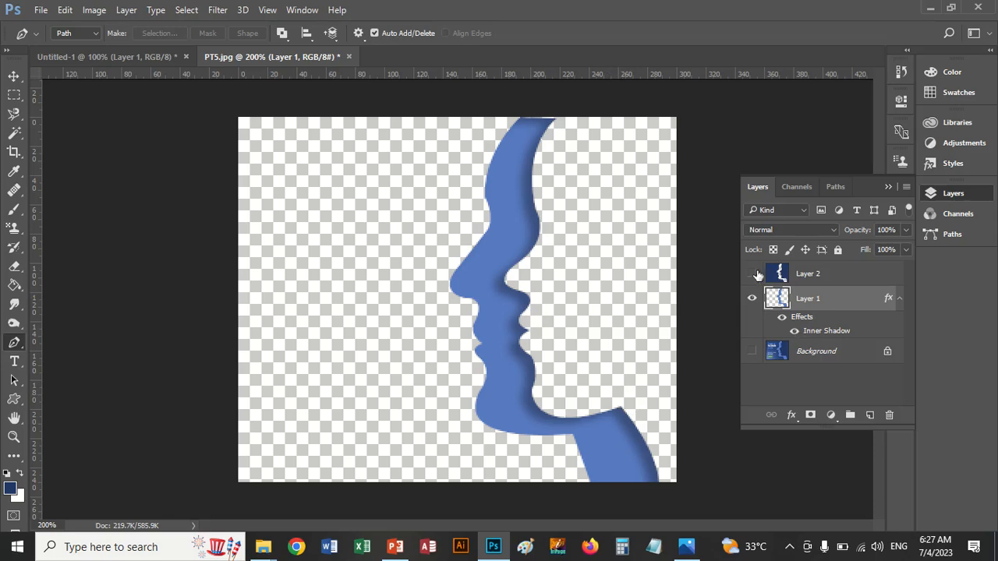
{"action": "left_click", "coordinate": [753, 352]}
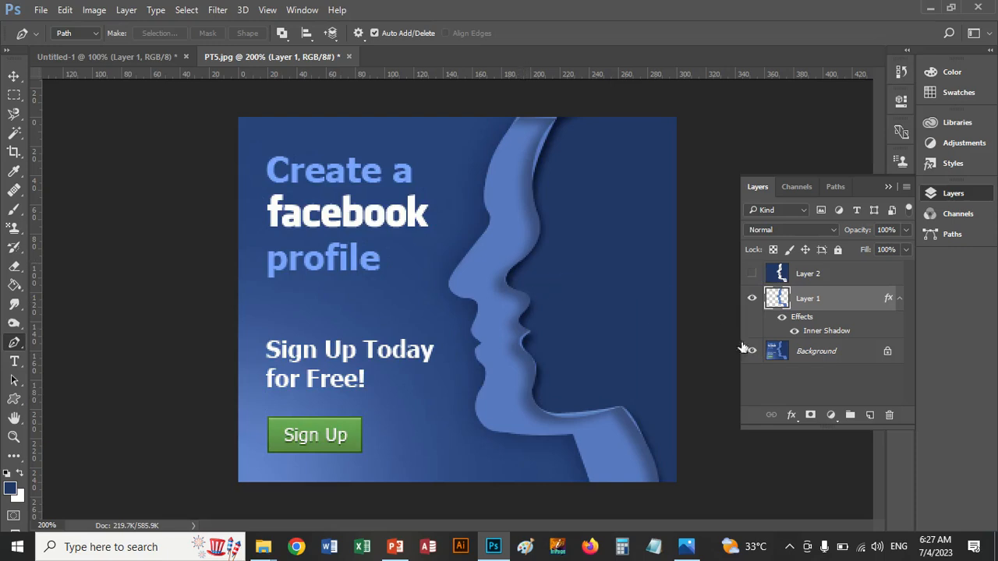
{"action": "left_click", "coordinate": [752, 299]}
{"action": "left_click", "coordinate": [751, 300]}
{"action": "left_click", "coordinate": [751, 301]}
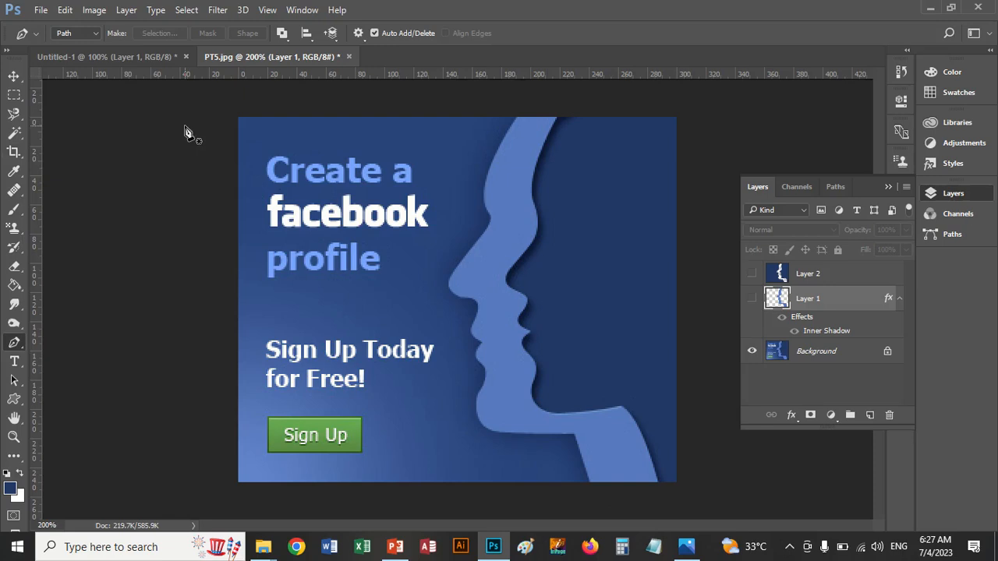
Close PT5.jpg without saving the changes.
{"action": "left_click", "coordinate": [350, 57]}
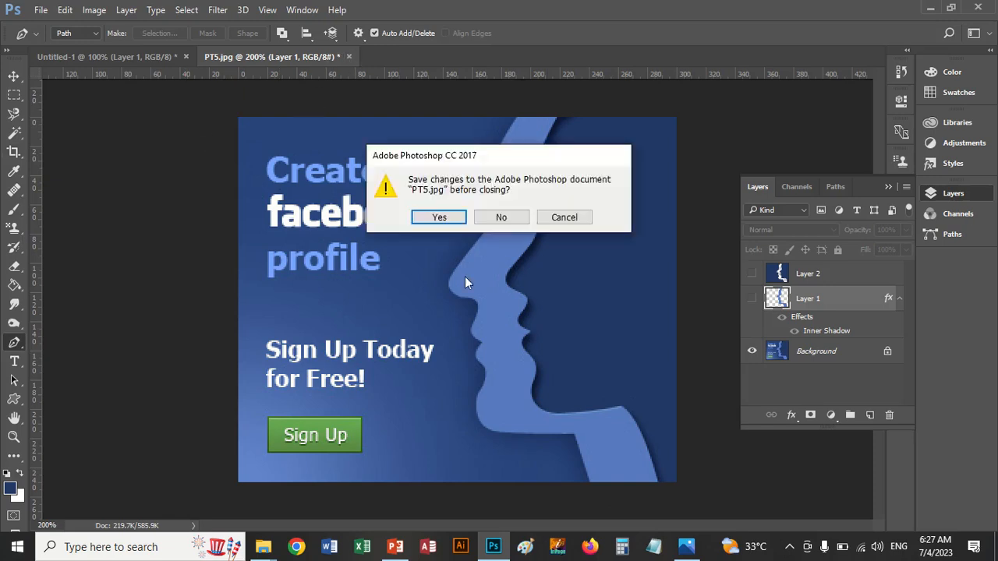
{"action": "left_click", "coordinate": [501, 217]}
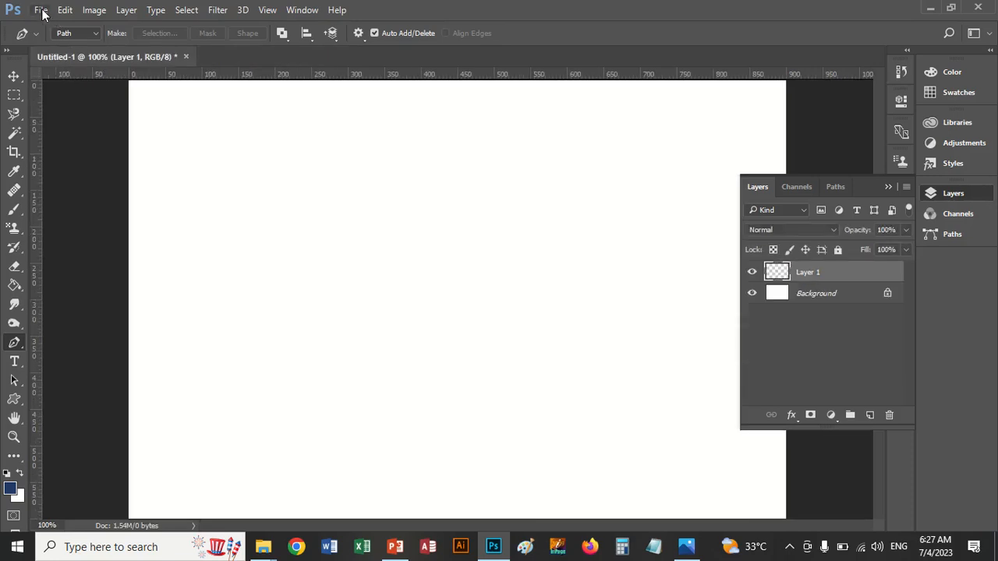
Open pentool-4.png from the Practice Objects folder to view the pear exercise, and close it again.
{"action": "left_click", "coordinate": [41, 9]}
{"action": "left_click", "coordinate": [54, 40]}
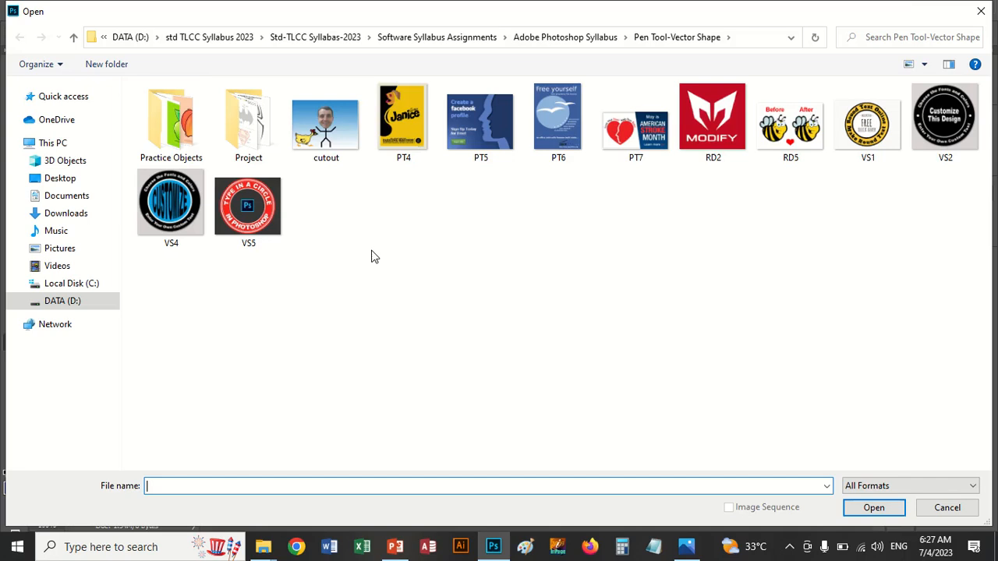
{"action": "double_click", "coordinate": [170, 123]}
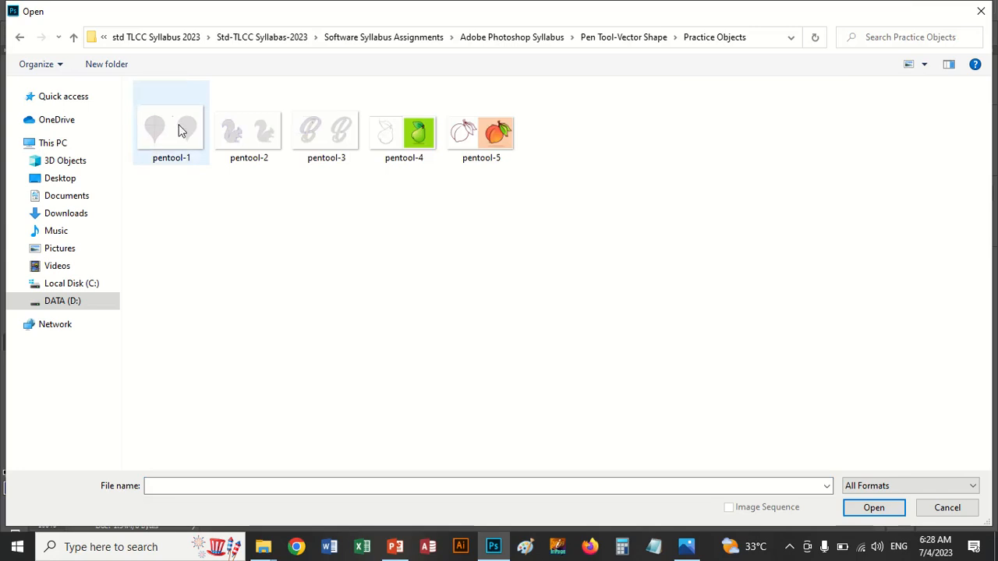
{"action": "double_click", "coordinate": [385, 139]}
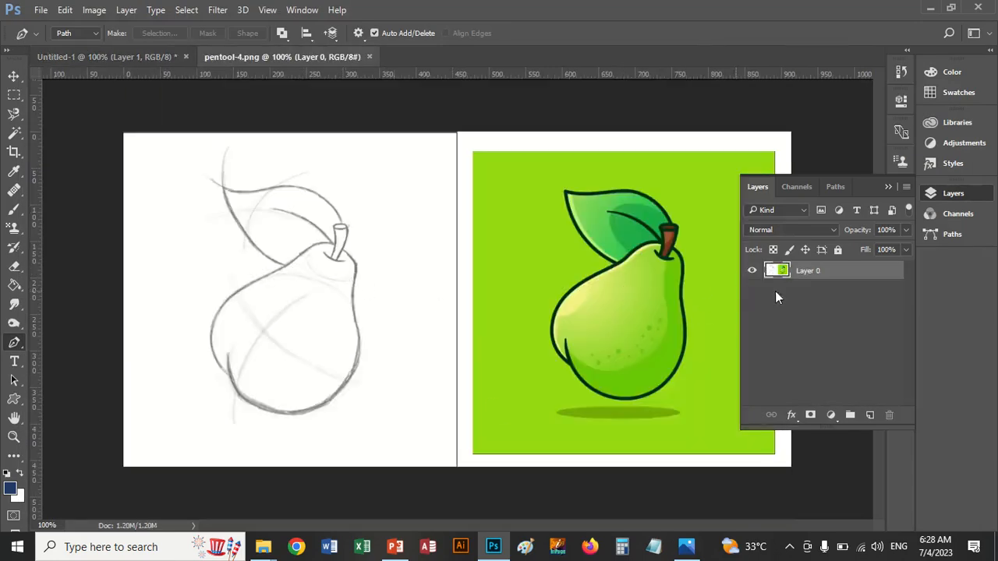
{"action": "left_click", "coordinate": [370, 57]}
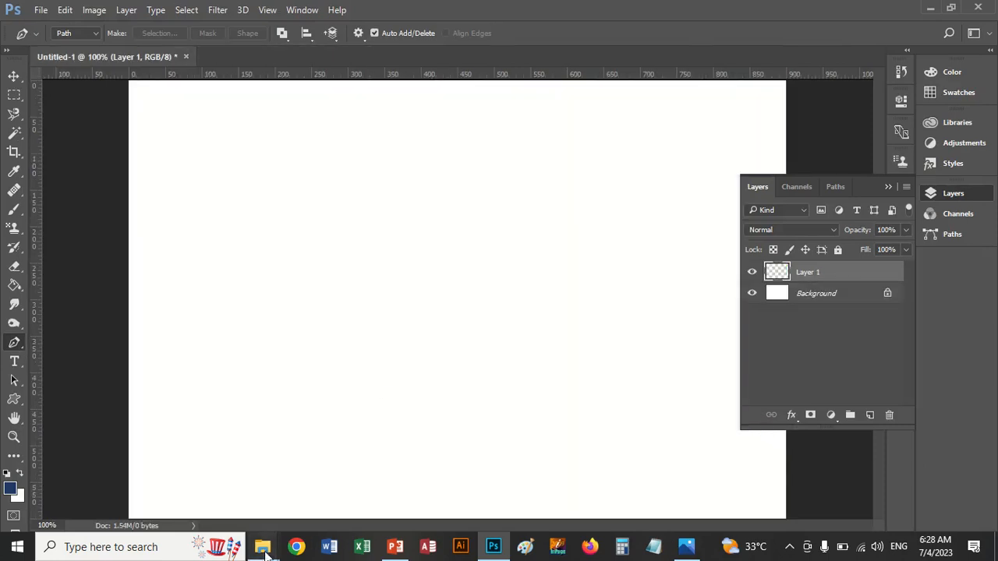
{"action": "mouse_move", "coordinate": [265, 550]}
{"action": "left_click", "coordinate": [312, 495]}
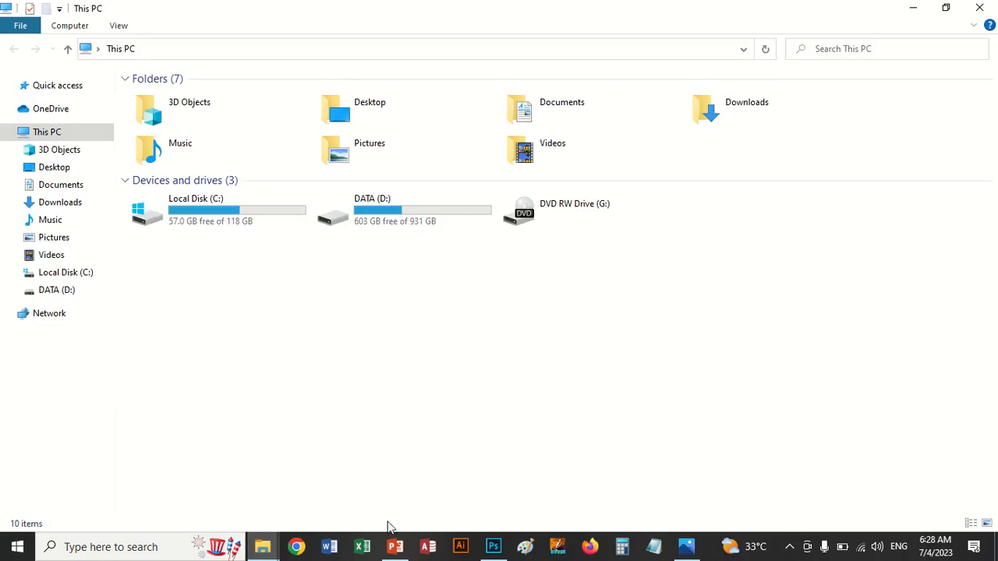
{"action": "left_click", "coordinate": [493, 547]}
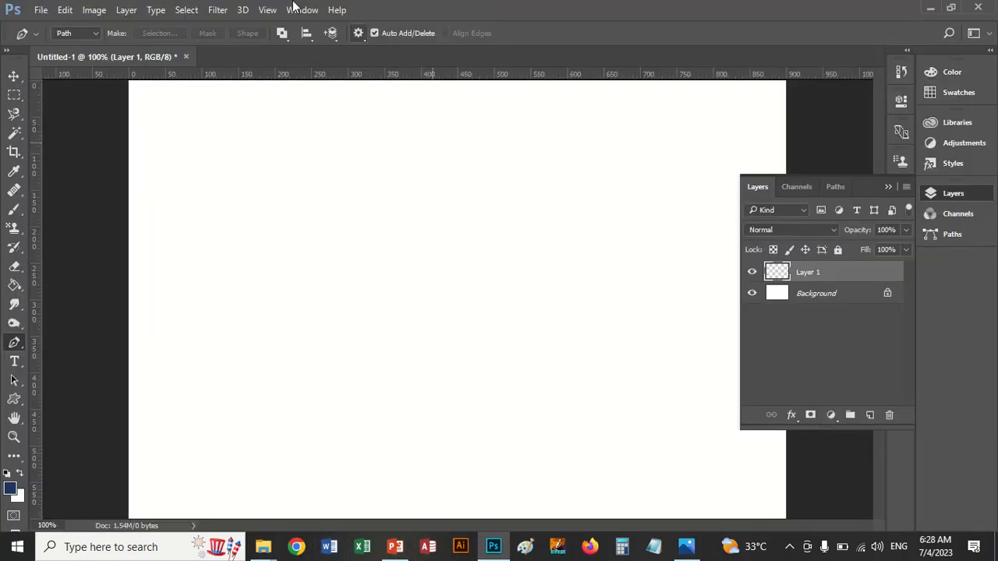
Open the practice image pentool-1.png from the Practice Objects folder.
{"action": "left_click", "coordinate": [41, 9]}
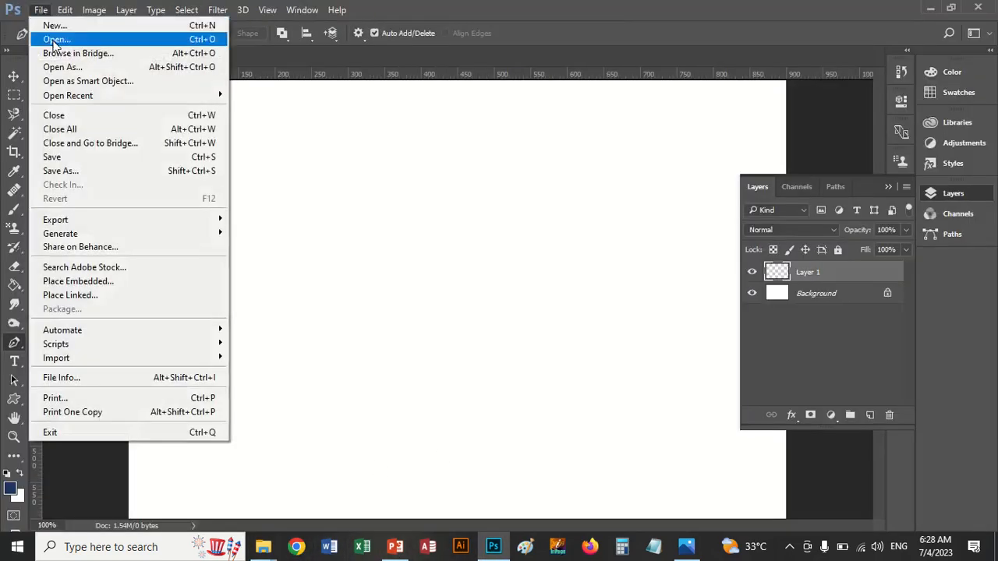
{"action": "left_click", "coordinate": [53, 41]}
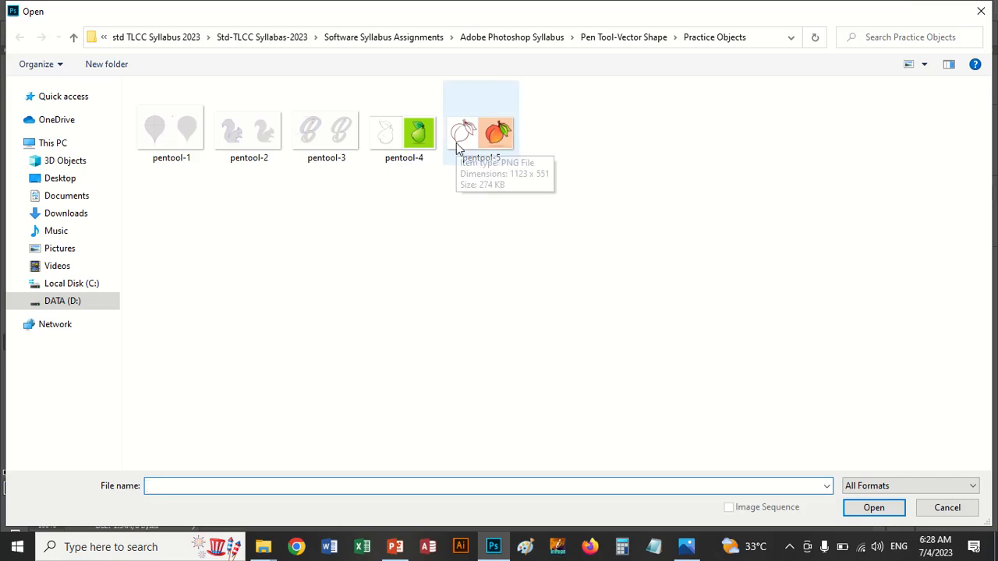
{"action": "left_click", "coordinate": [195, 127]}
{"action": "double_click", "coordinate": [195, 127]}
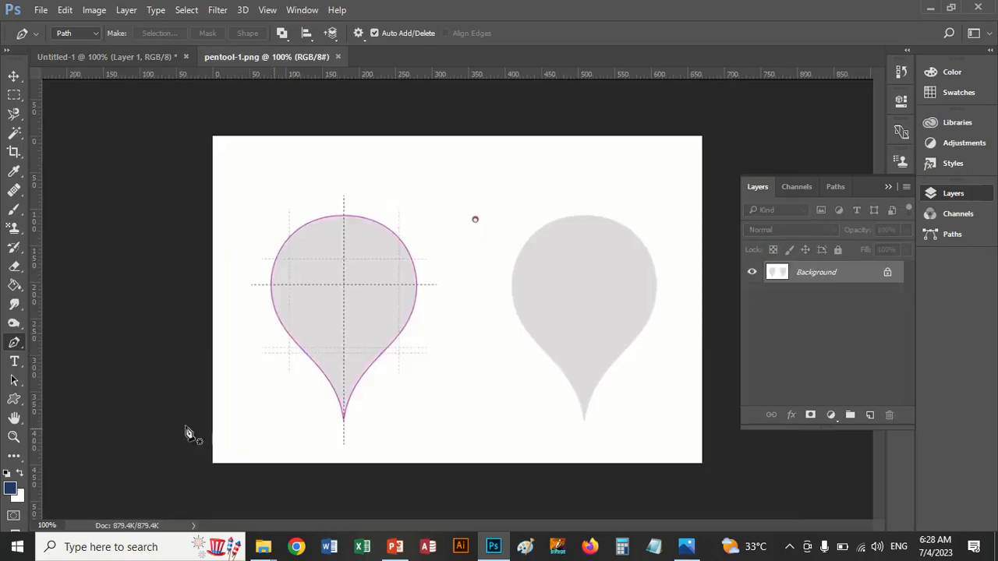
Start a Pen Tool path at the lower tip of the plain grey balloon shape and trace its left side with curved segments.
{"action": "left_click", "coordinate": [14, 436]}
{"action": "left_click", "coordinate": [601, 351]}
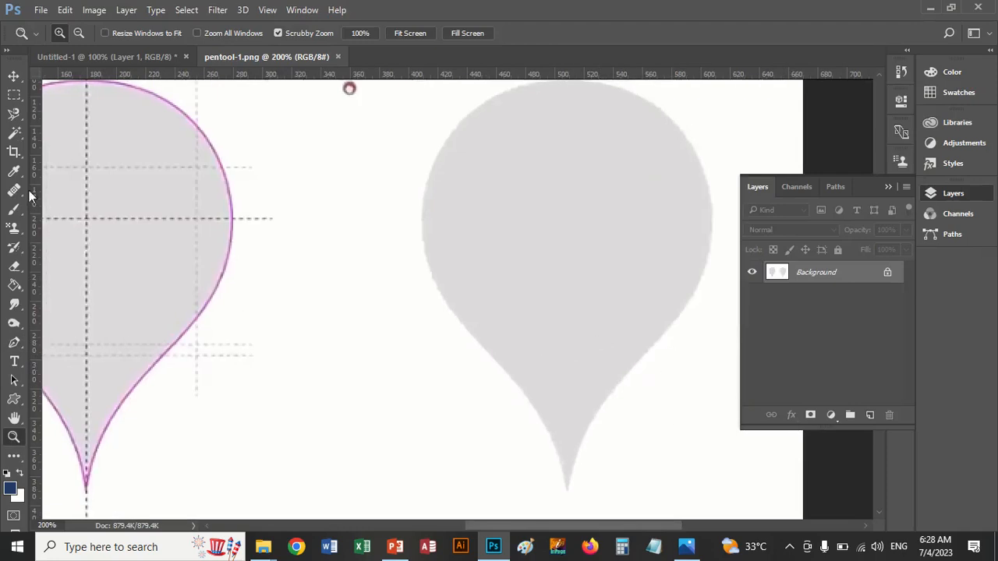
{"action": "left_click", "coordinate": [16, 344]}
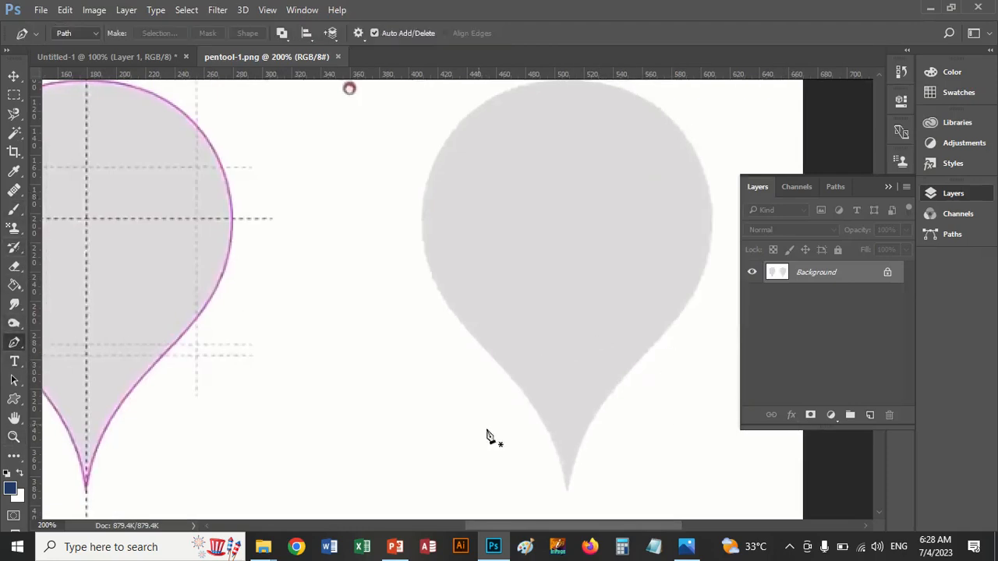
{"action": "left_click", "coordinate": [566, 491]}
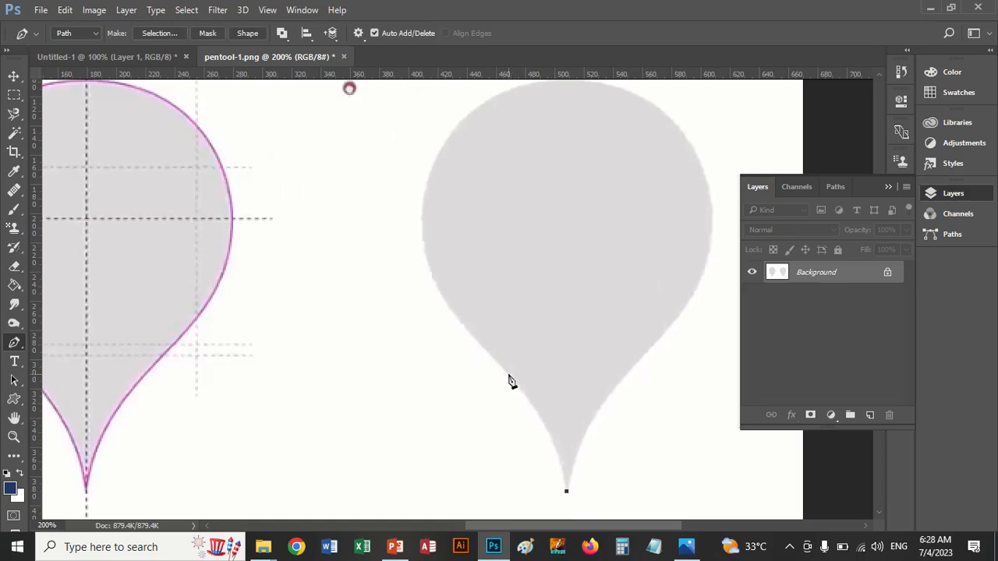
{"action": "left_click_drag", "start_coordinate": [509, 374], "coordinate": [452, 322]}
{"action": "left_click", "coordinate": [510, 376], "text": "alt"}
{"action": "left_click_drag", "start_coordinate": [431, 171], "coordinate": [473, 123]}
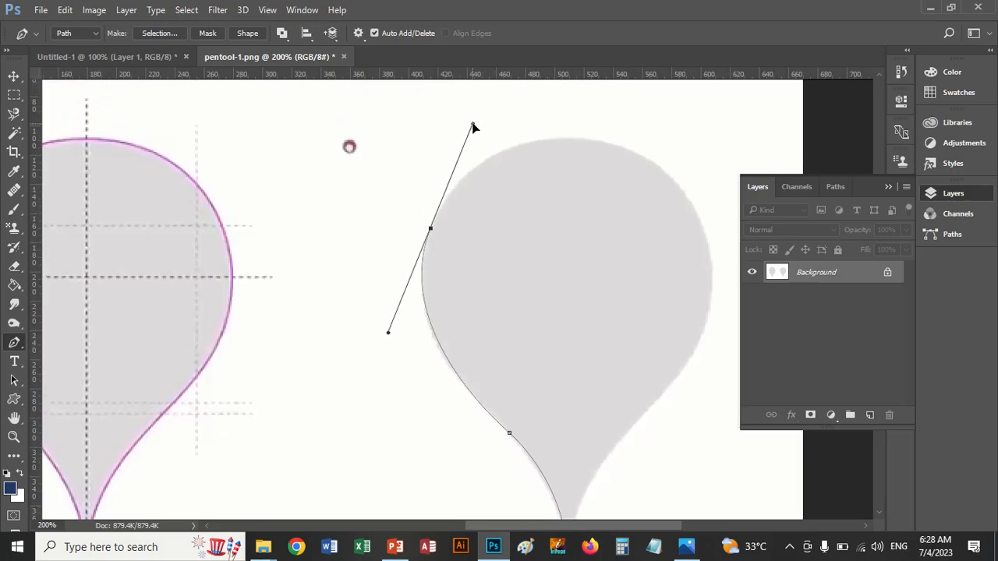
{"action": "left_click", "coordinate": [431, 230], "text": "alt"}
Trace the balloon's top and right side with curved segments and close the path at the lower tip.
{"action": "left_click_drag", "start_coordinate": [703, 232], "coordinate": [858, 444]}
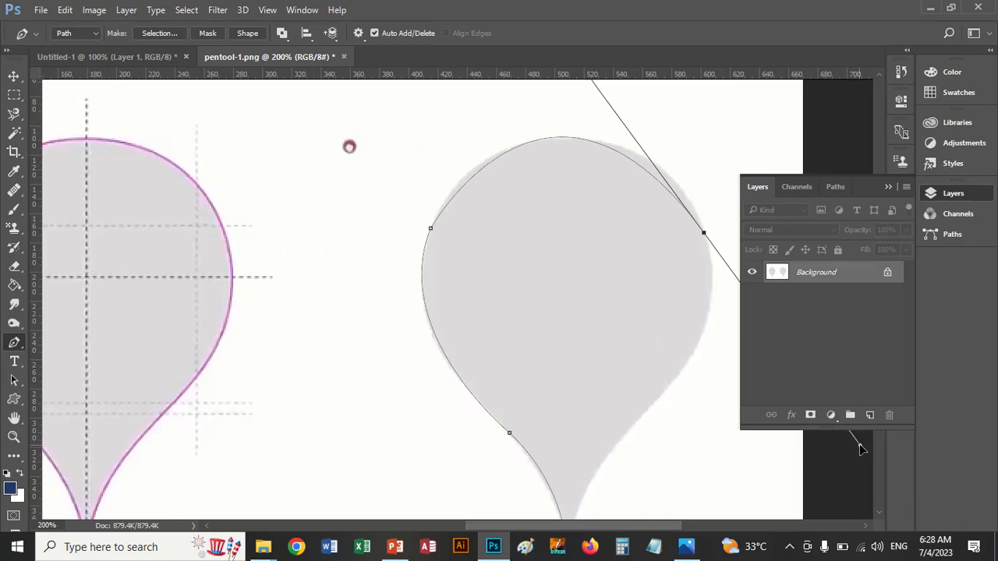
{"action": "left_click", "coordinate": [705, 235]}
{"action": "left_click_drag", "start_coordinate": [658, 399], "coordinate": [588, 465]}
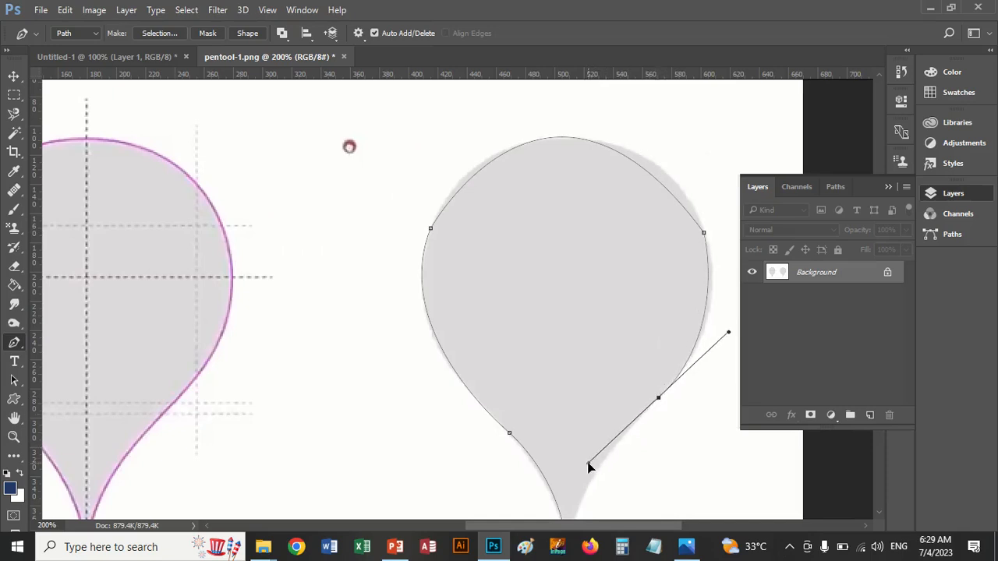
{"action": "left_click", "coordinate": [657, 398], "text": "alt"}
{"action": "left_click_drag", "start_coordinate": [589, 485], "coordinate": [571, 527]}
{"action": "left_click", "coordinate": [588, 474], "text": "alt"}
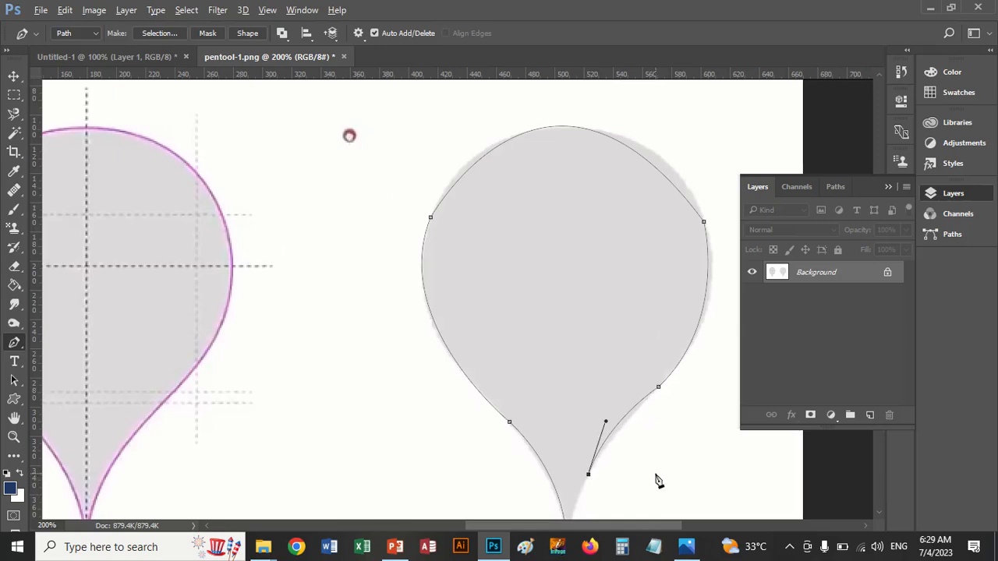
{"action": "scroll", "coordinate": [659, 481], "scroll_direction": "down", "scroll_amount": 1}
{"action": "scroll", "coordinate": [654, 481], "scroll_direction": "down", "scroll_amount": 2}
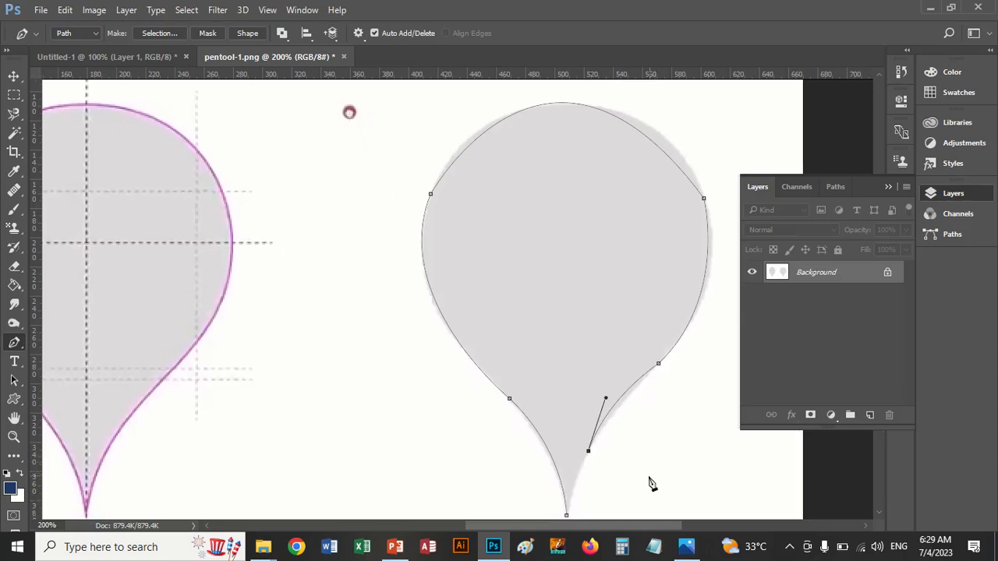
{"action": "left_click", "coordinate": [567, 505]}
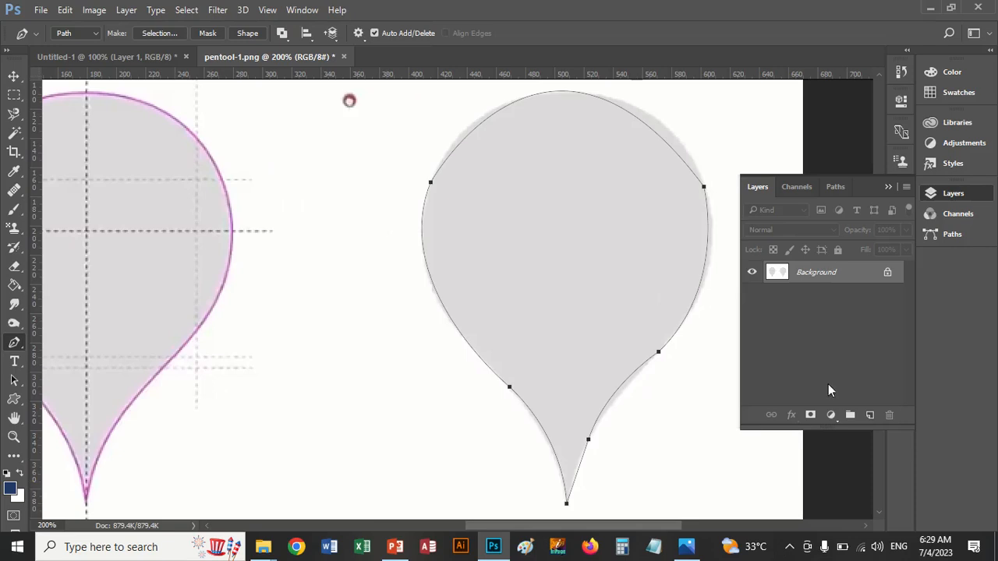
Add a new empty layer above the Background layer for the balloon outline.
{"action": "left_click", "coordinate": [869, 415]}
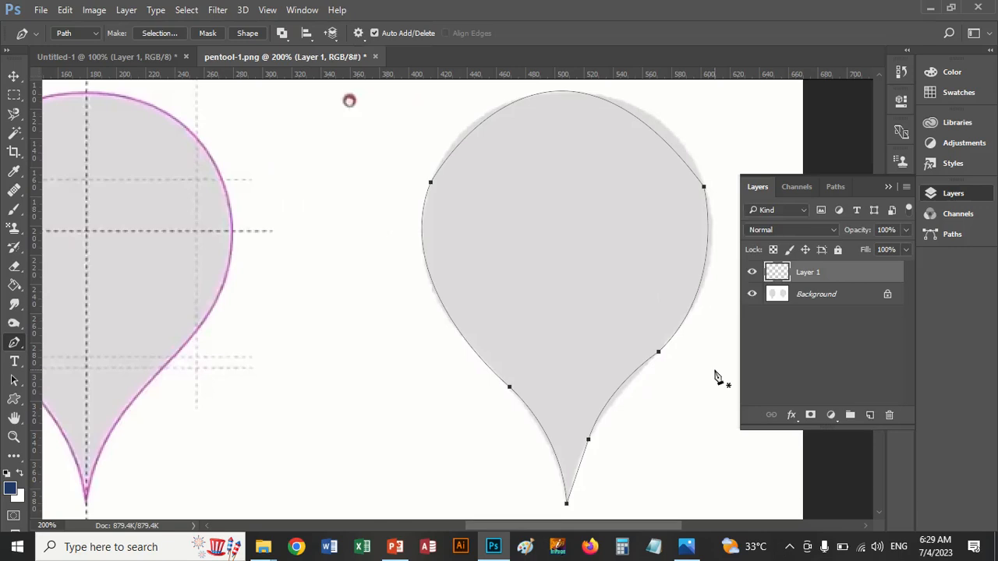
{"action": "right_click", "coordinate": [563, 153]}
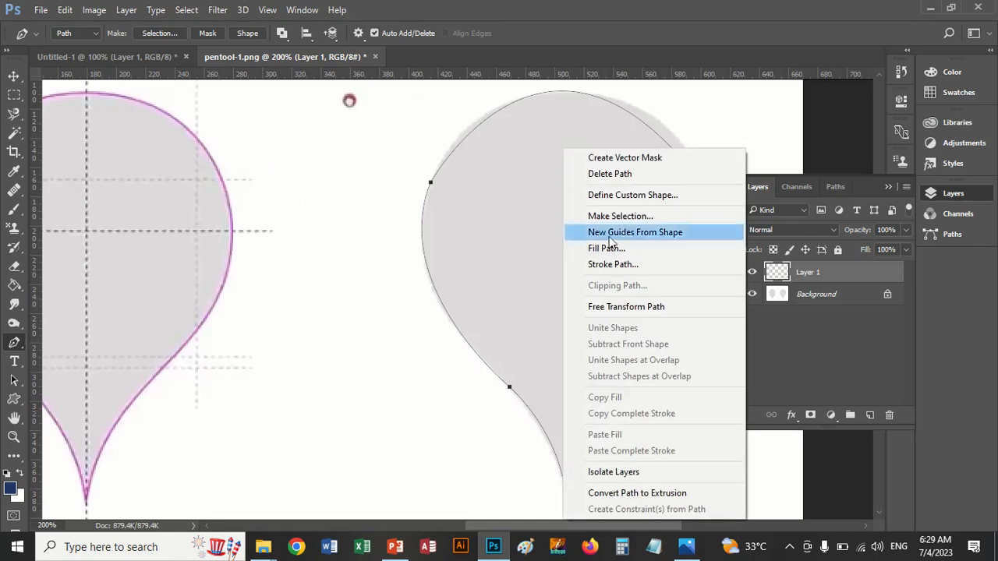
{"action": "left_click", "coordinate": [613, 265]}
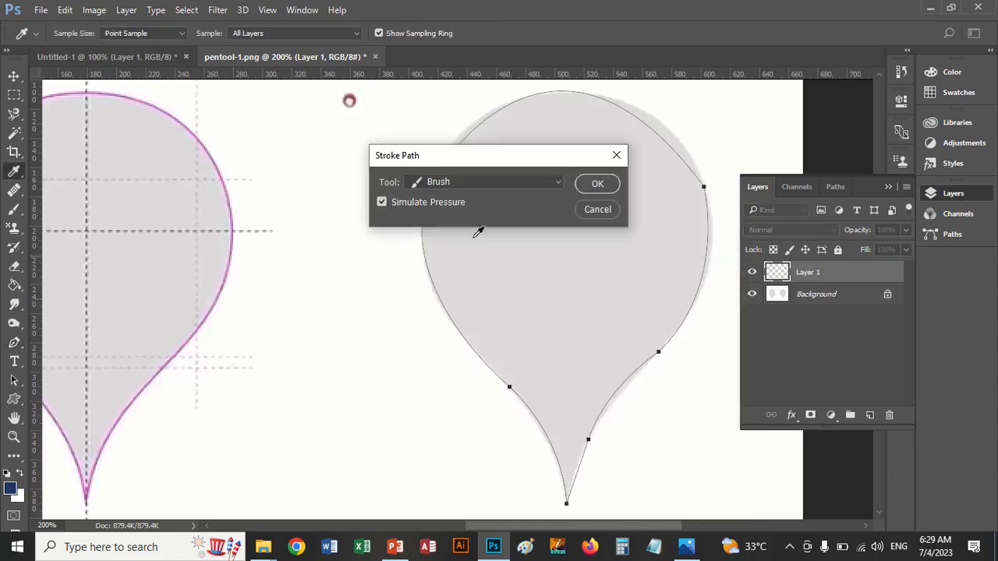
{"action": "left_click", "coordinate": [589, 212]}
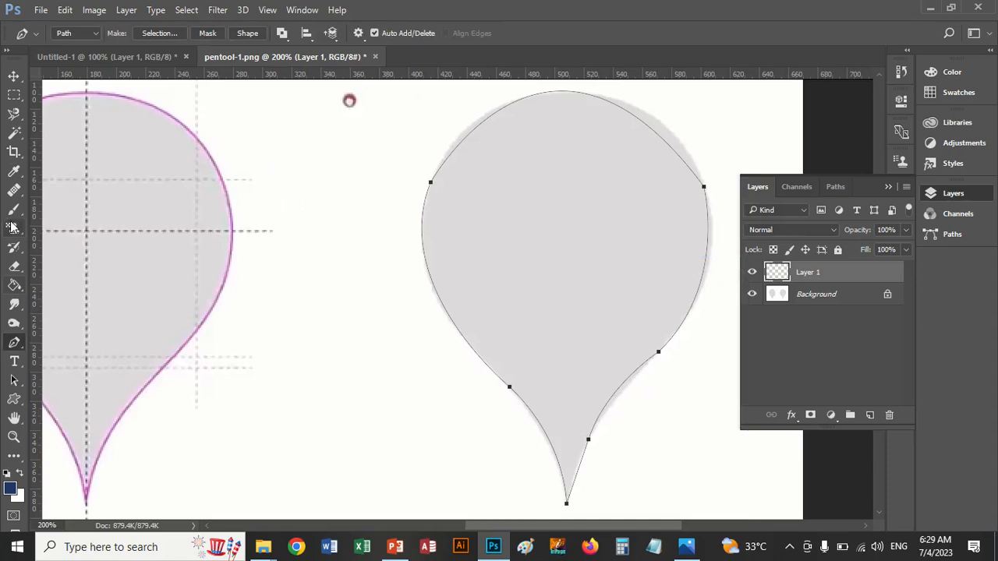
Choose a hard round brush with the Brush tool and set its size to 5 px.
{"action": "left_click", "coordinate": [14, 209]}
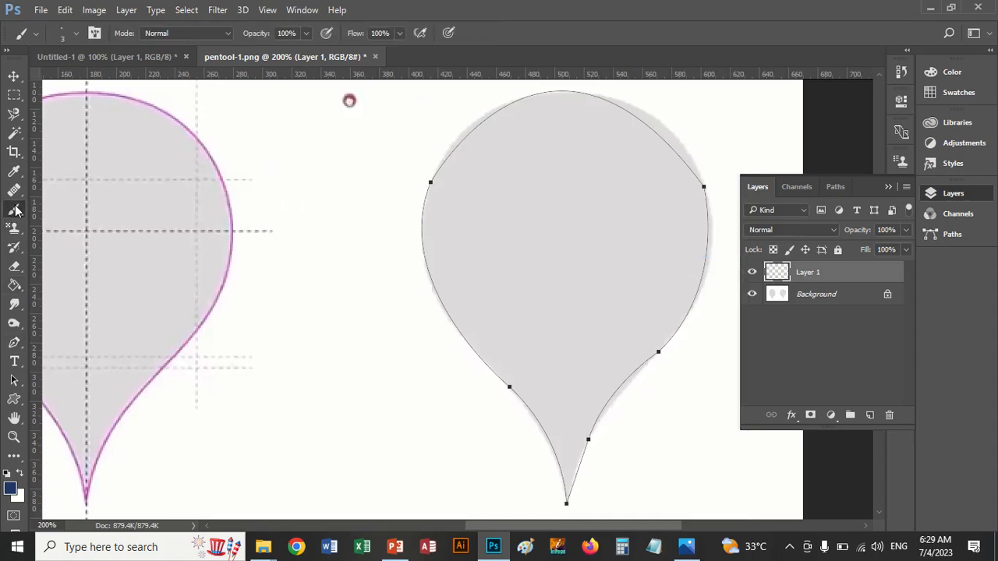
{"action": "right_click", "coordinate": [14, 209]}
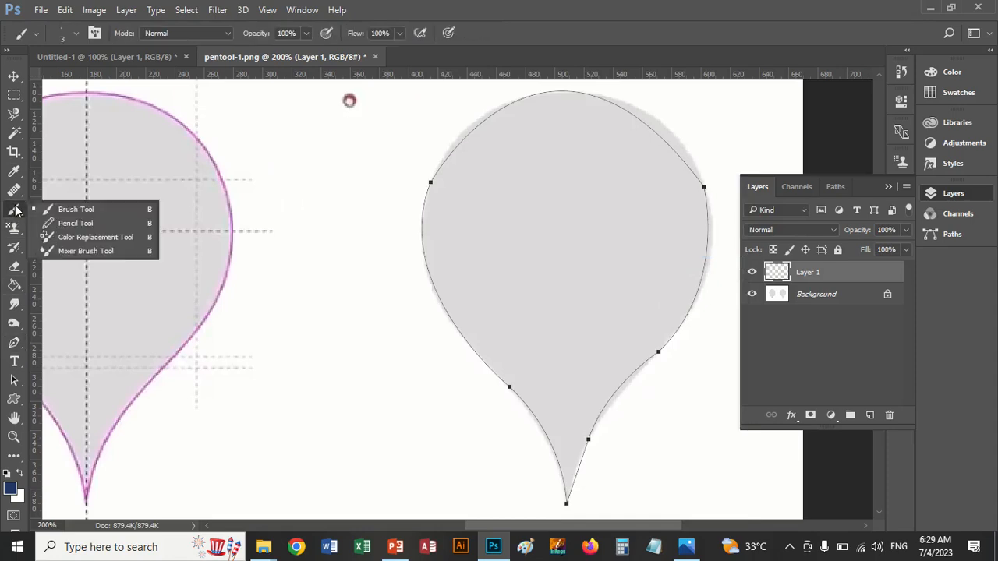
{"action": "left_click", "coordinate": [59, 205]}
{"action": "left_click", "coordinate": [76, 33]}
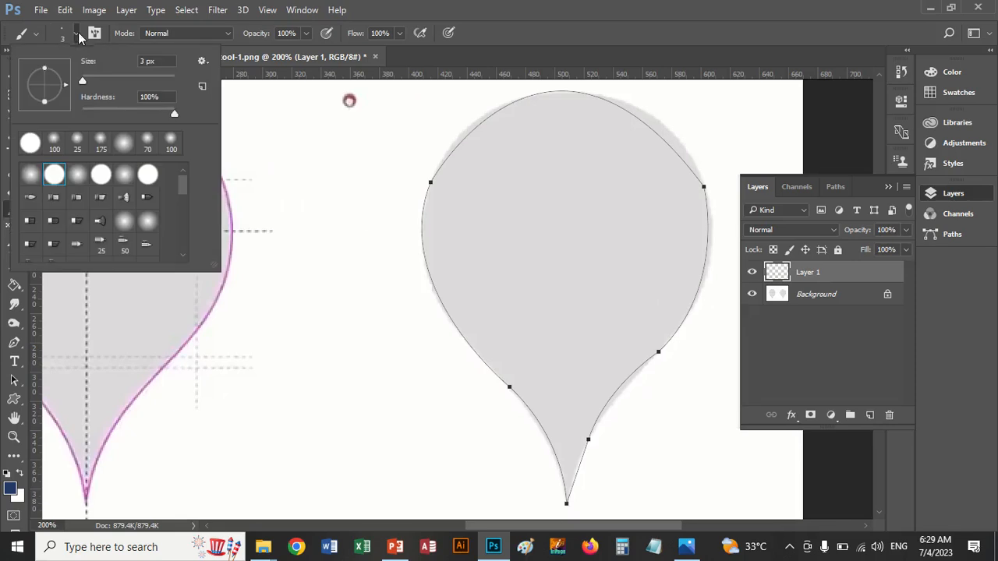
{"action": "left_click", "coordinate": [52, 176]}
{"action": "left_click_drag", "start_coordinate": [165, 61], "coordinate": [140, 60]}
{"action": "key", "text": "Return"}
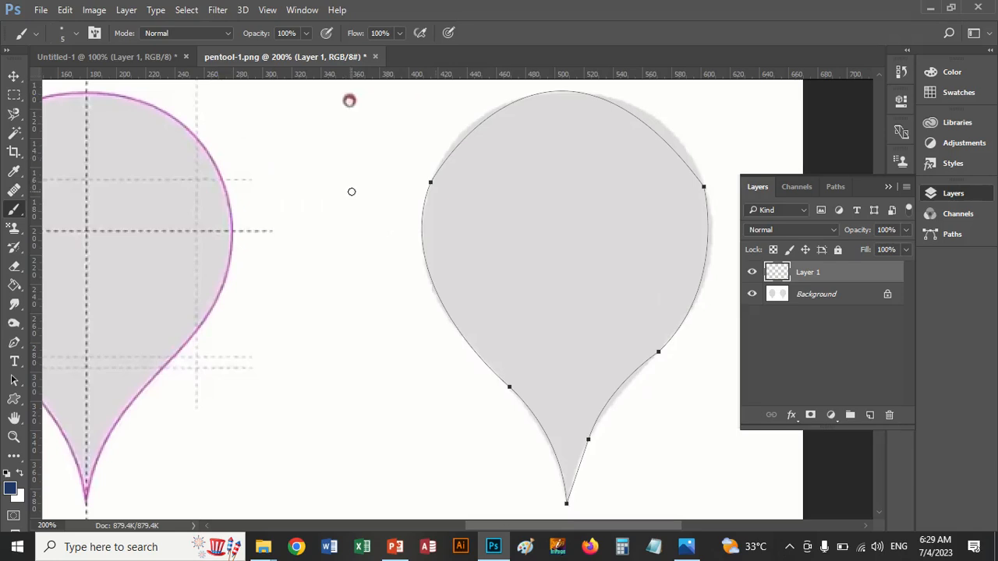
Stroke the balloon path on the new layer using the Brush with Simulate Pressure enabled.
{"action": "left_click", "coordinate": [14, 343]}
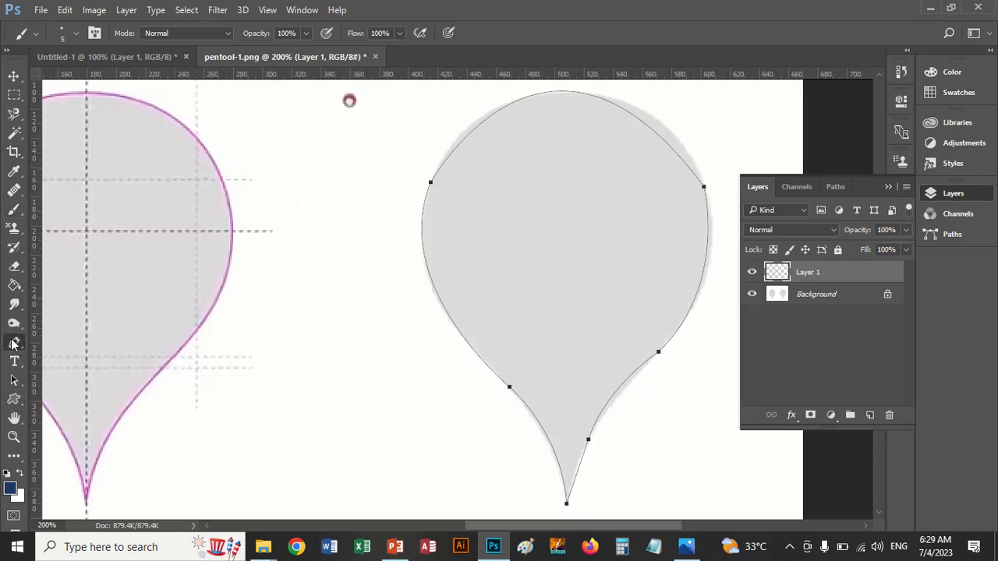
{"action": "right_click", "coordinate": [481, 148]}
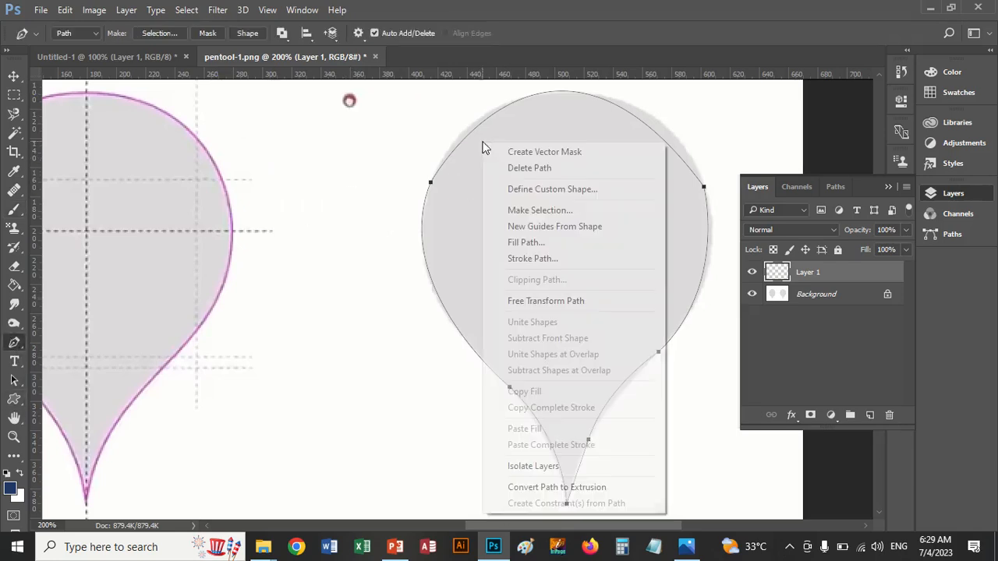
{"action": "left_click", "coordinate": [546, 259]}
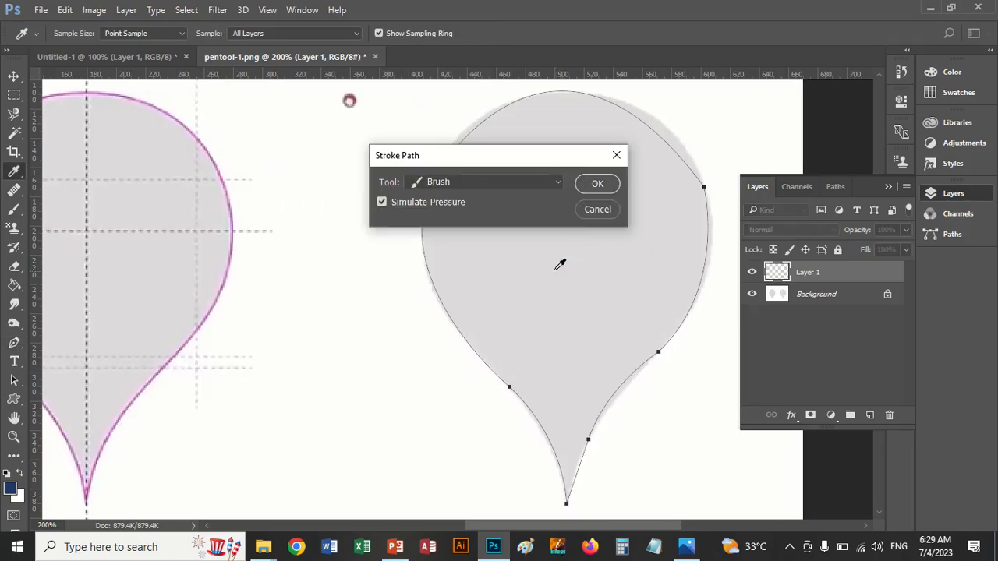
{"action": "left_click", "coordinate": [561, 181]}
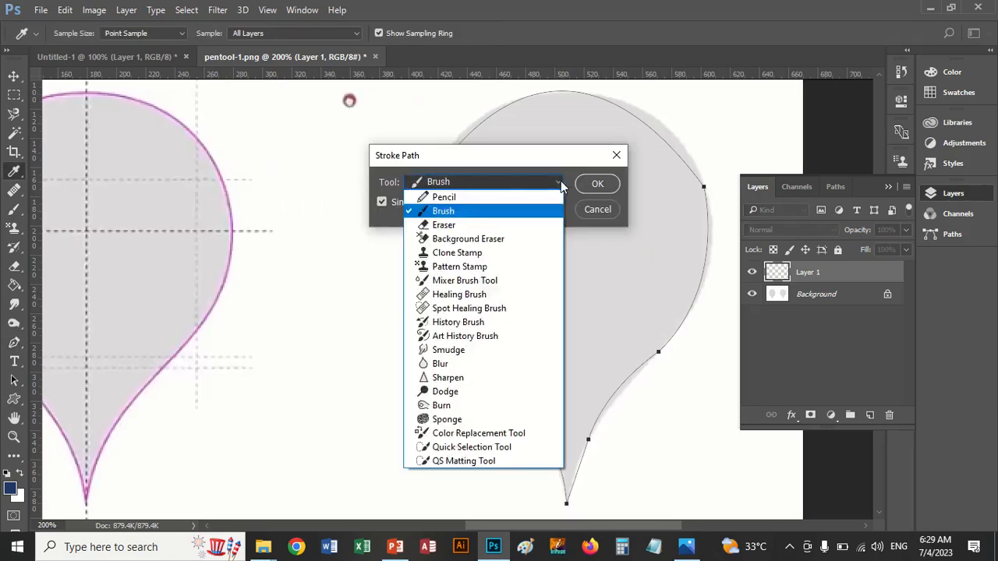
{"action": "left_click", "coordinate": [560, 181]}
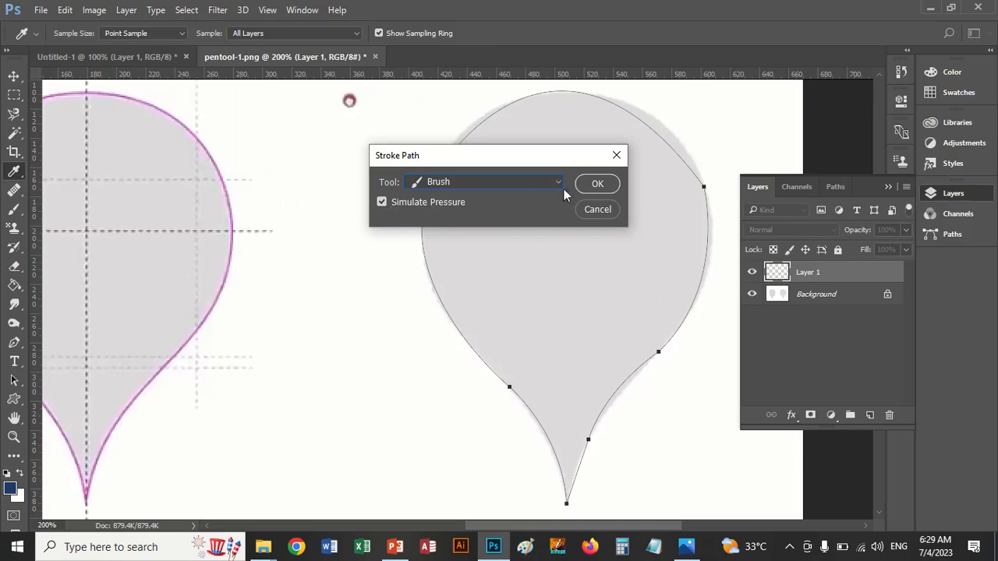
{"action": "left_click", "coordinate": [595, 185]}
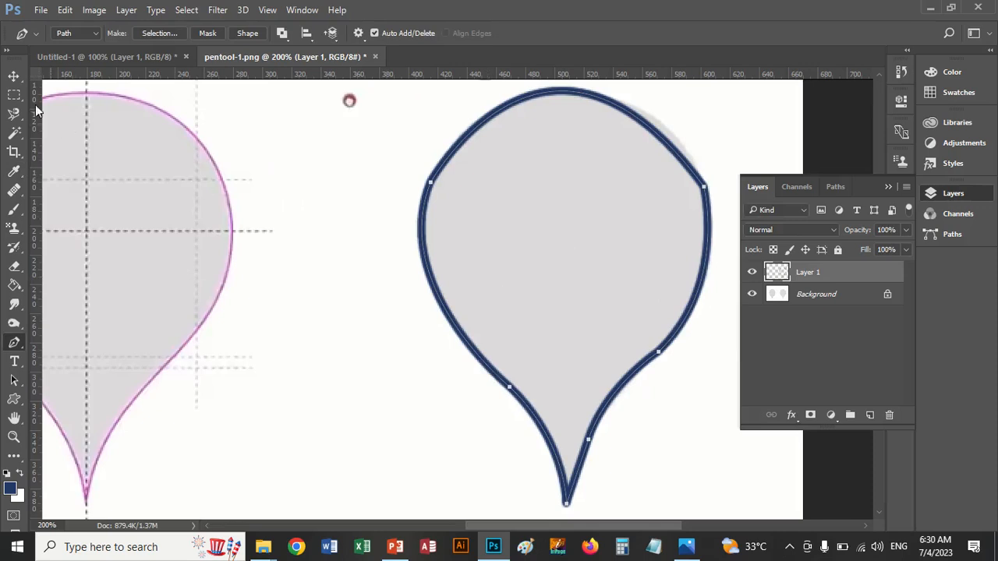
Delete the work path and move the stroked balloon outline left, into the space between the two grey shapes.
{"action": "left_click", "coordinate": [13, 76]}
{"action": "left_click", "coordinate": [315, 149]}
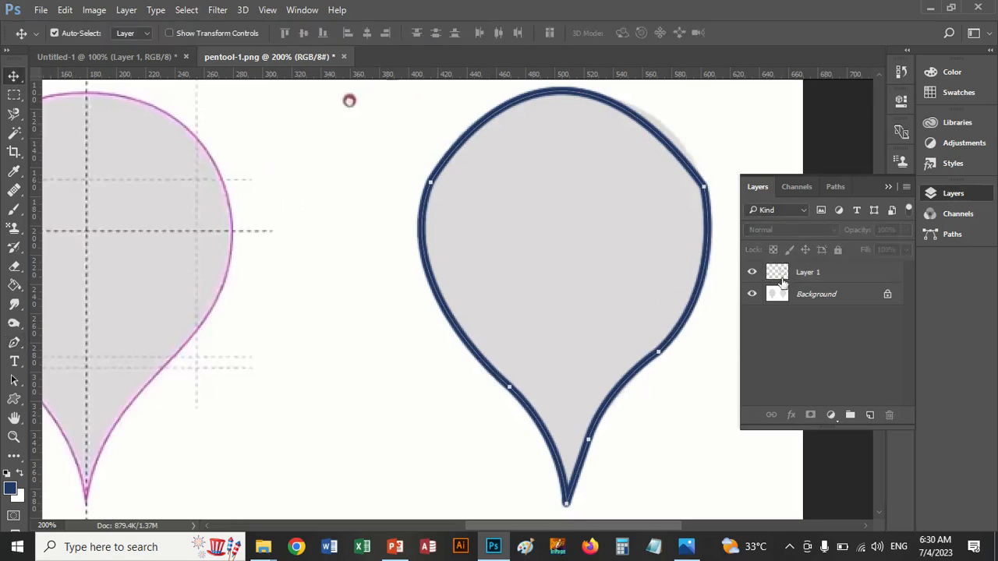
{"action": "left_click", "coordinate": [837, 188]}
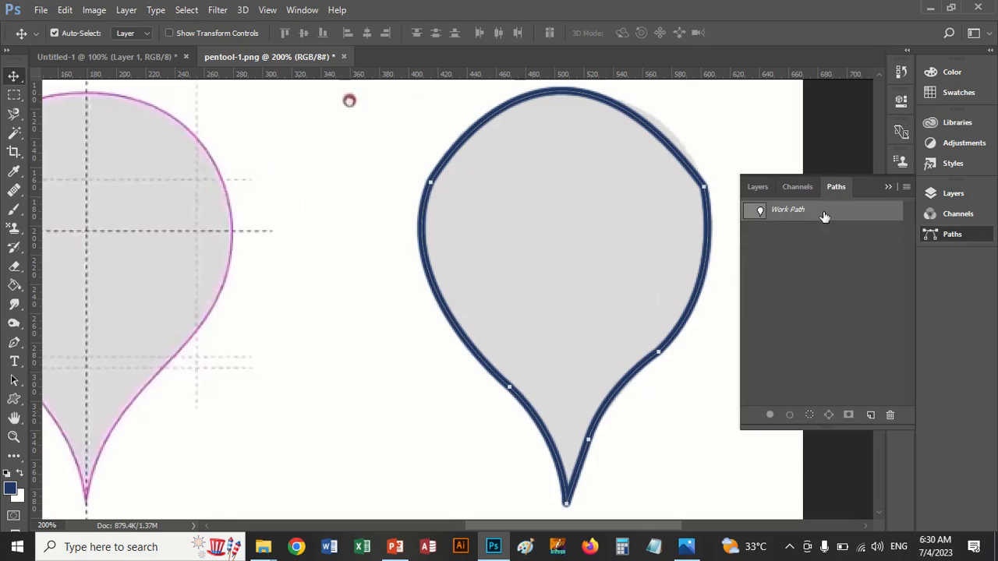
{"action": "right_click", "coordinate": [823, 216]}
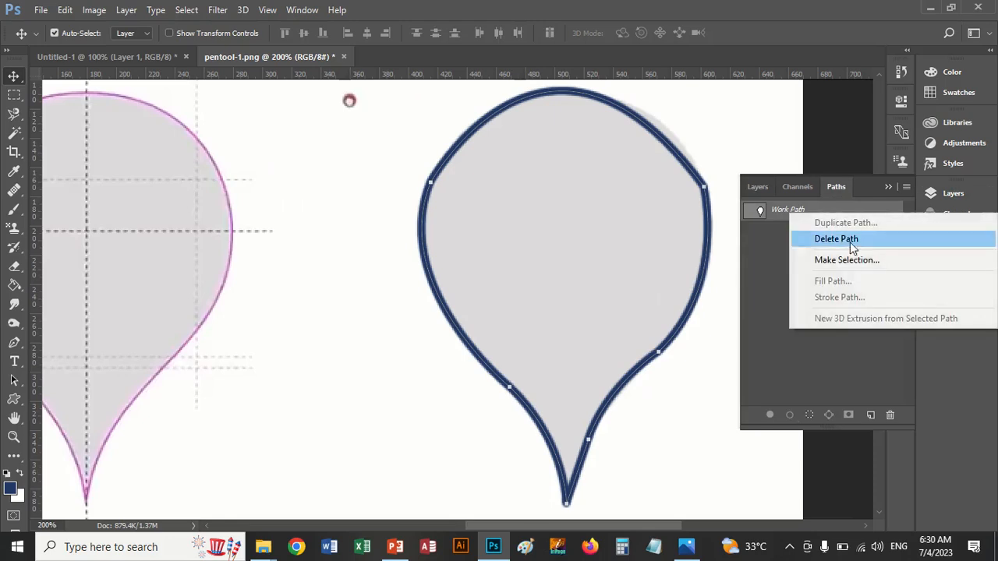
{"action": "left_click", "coordinate": [849, 240]}
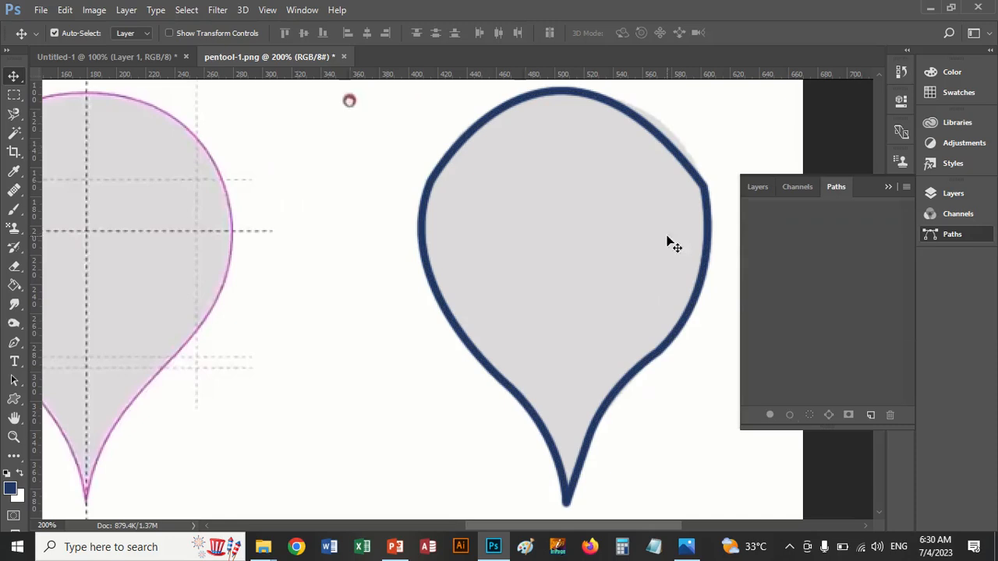
{"action": "left_click", "coordinate": [756, 187]}
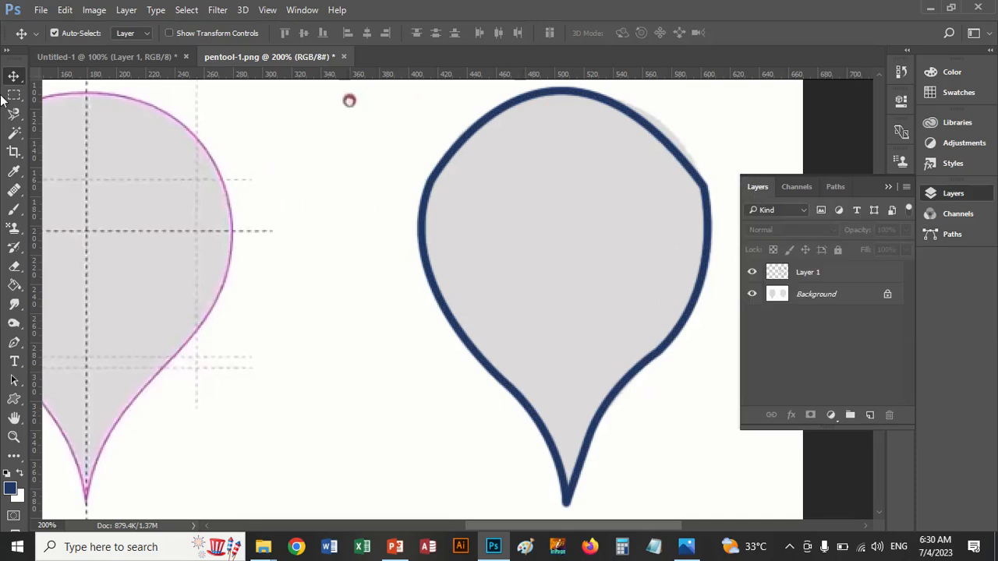
{"action": "left_click_drag", "start_coordinate": [440, 180], "coordinate": [240, 200]}
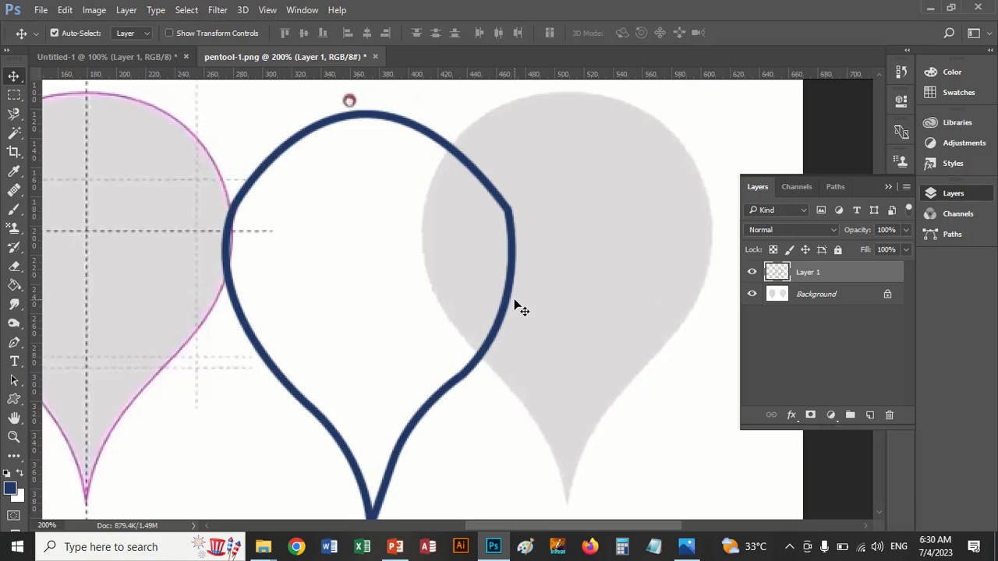
Create a new blank document from the Landscape, 2 x 3 photo preset, 3 x 2 inches at 300 ppi.
{"action": "left_click", "coordinate": [40, 10]}
{"action": "key", "text": "Escape"}
{"action": "key", "text": "ctrl+n"}
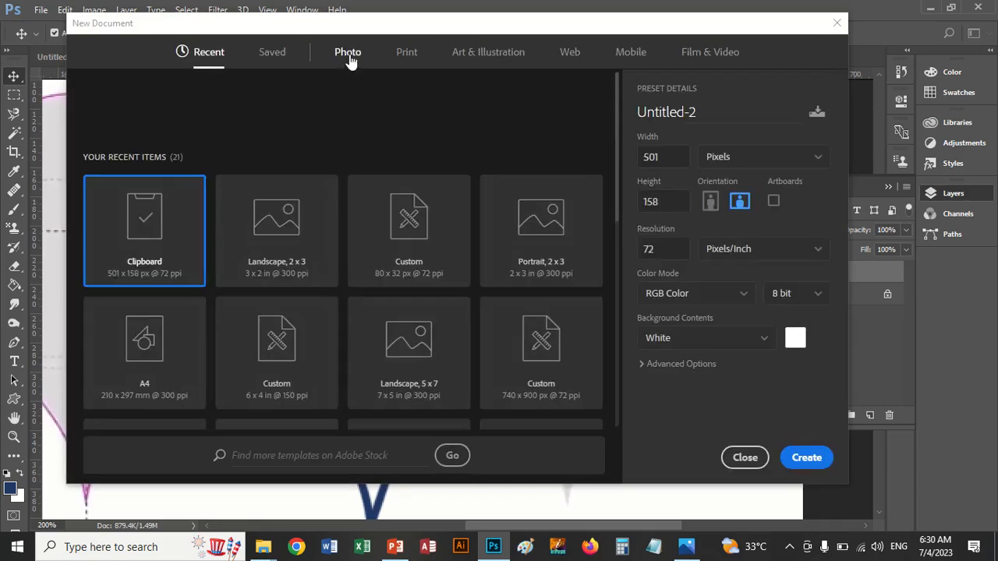
{"action": "left_click", "coordinate": [351, 55]}
{"action": "left_click", "coordinate": [299, 190]}
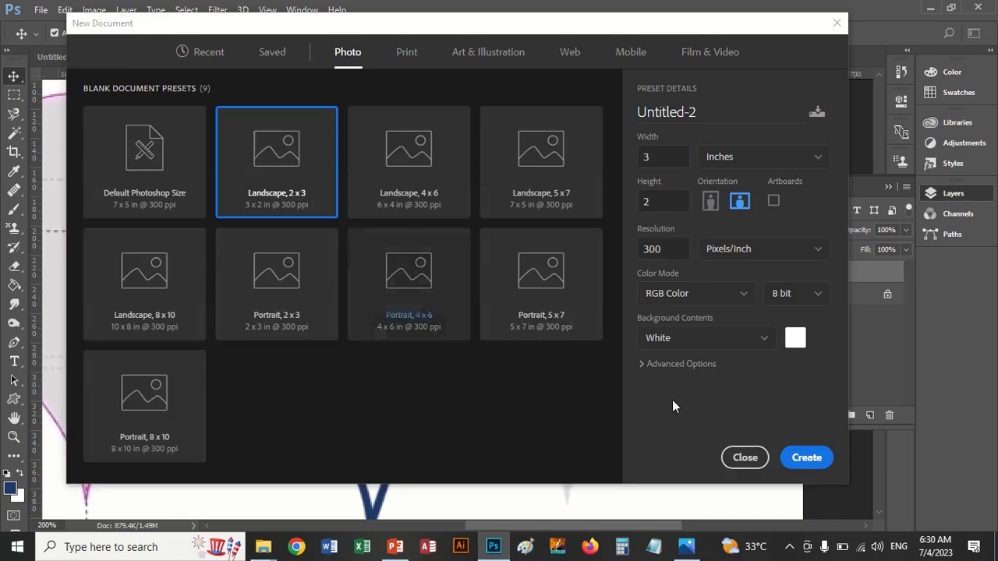
{"action": "left_click", "coordinate": [807, 456]}
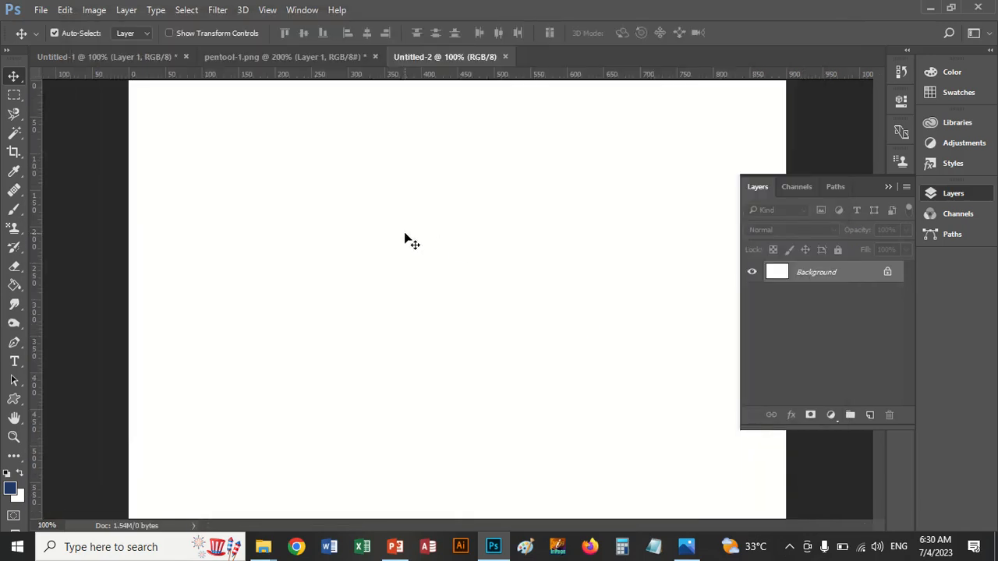
Draw a short one-segment curved path with the Pen tool near the canvas centre and remove the end point's outgoing handle.
{"action": "left_click", "coordinate": [14, 343]}
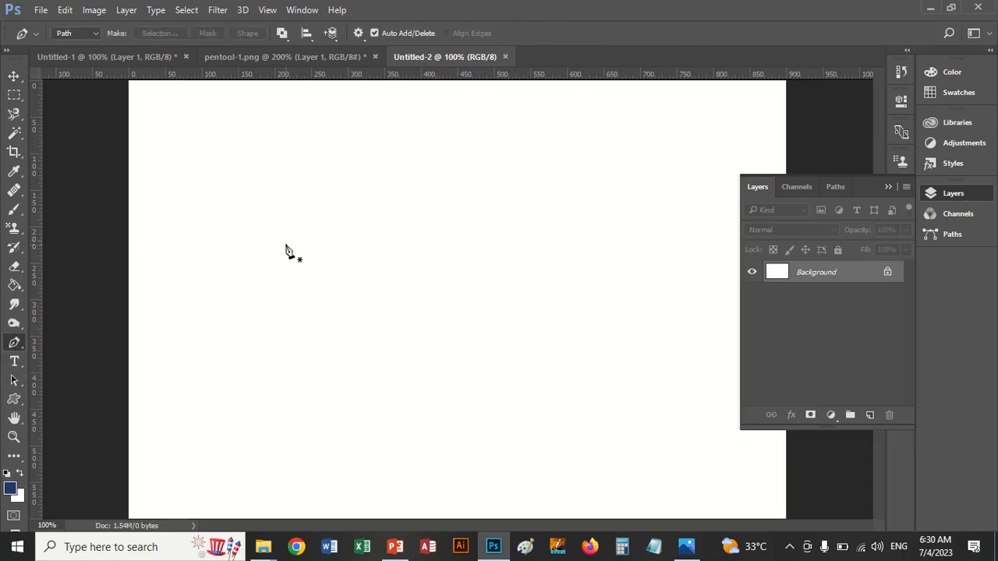
{"action": "left_click", "coordinate": [361, 204]}
{"action": "left_click_drag", "start_coordinate": [460, 242], "coordinate": [548, 226]}
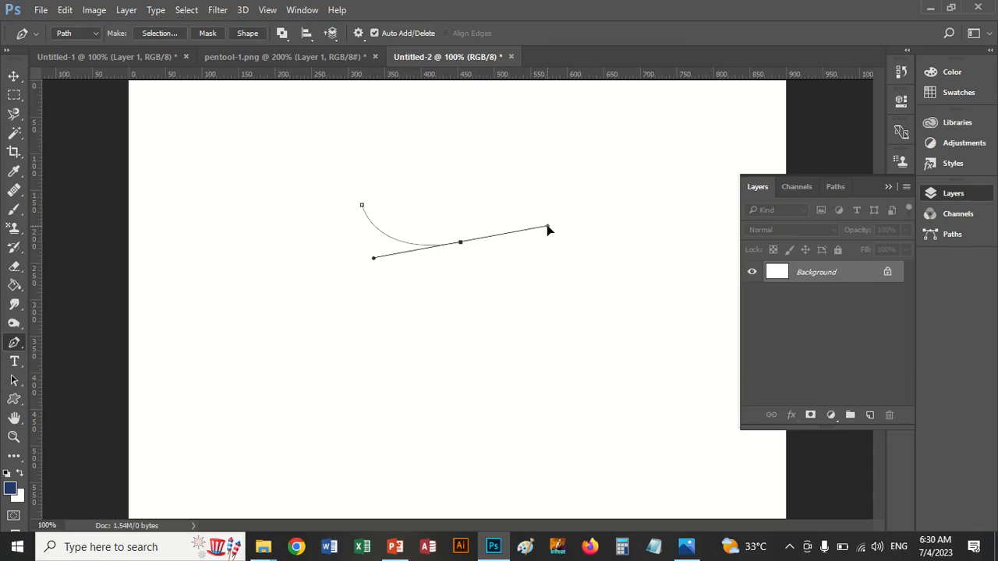
{"action": "left_click", "coordinate": [461, 243]}
{"action": "right_click", "coordinate": [440, 250]}
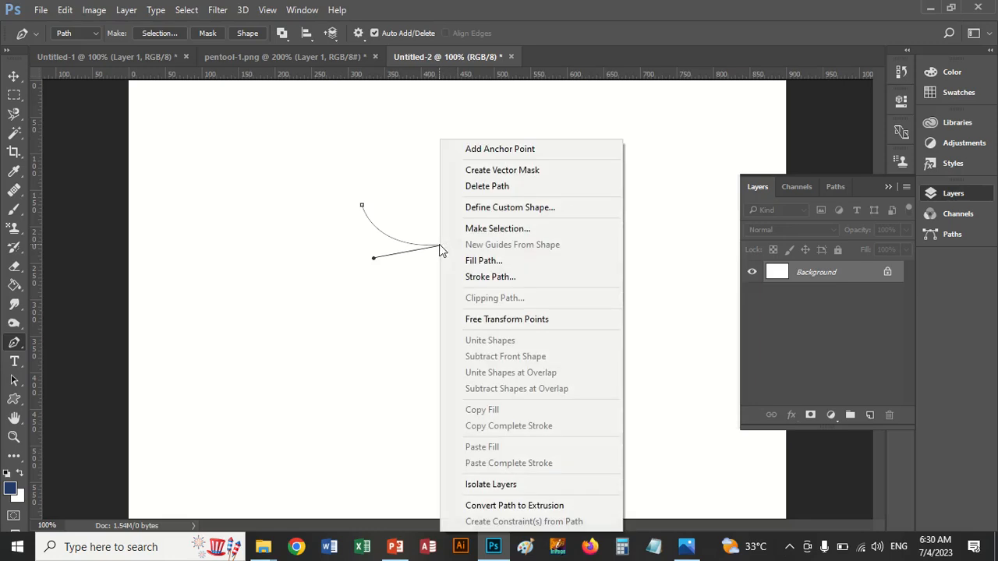
{"action": "left_click", "coordinate": [12, 210]}
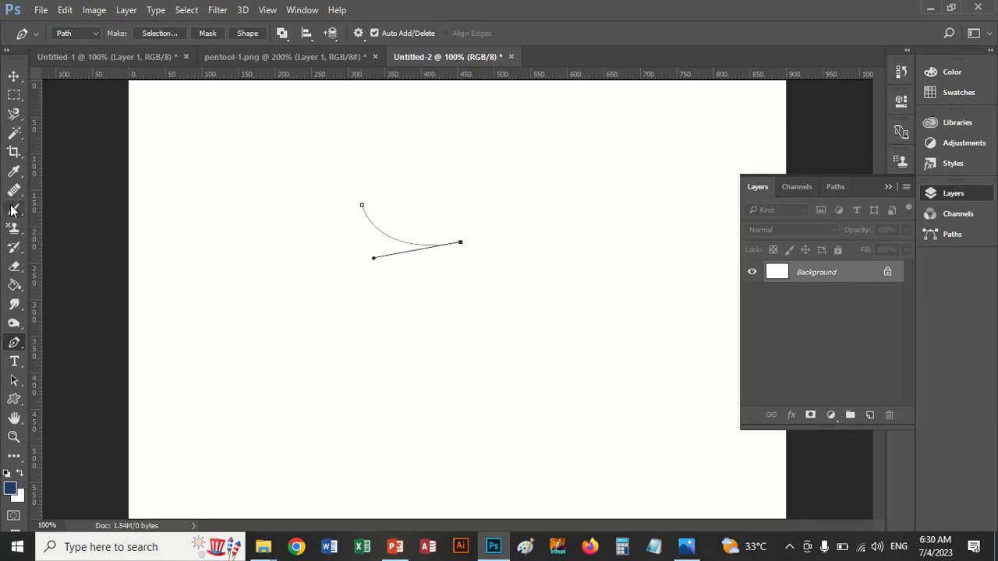
Set the Brush tool's size to 3 px.
{"action": "left_click", "coordinate": [11, 209]}
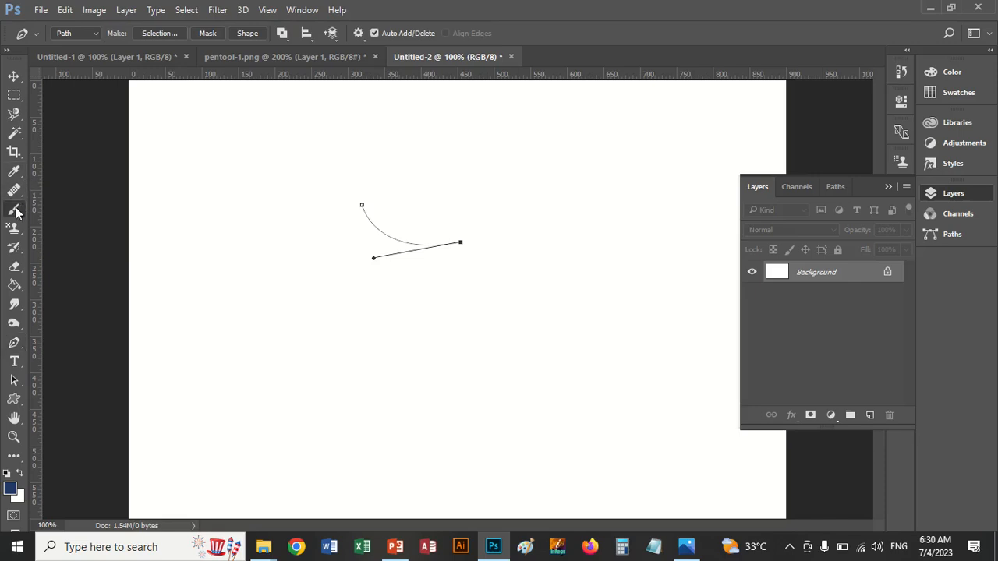
{"action": "left_click", "coordinate": [77, 32]}
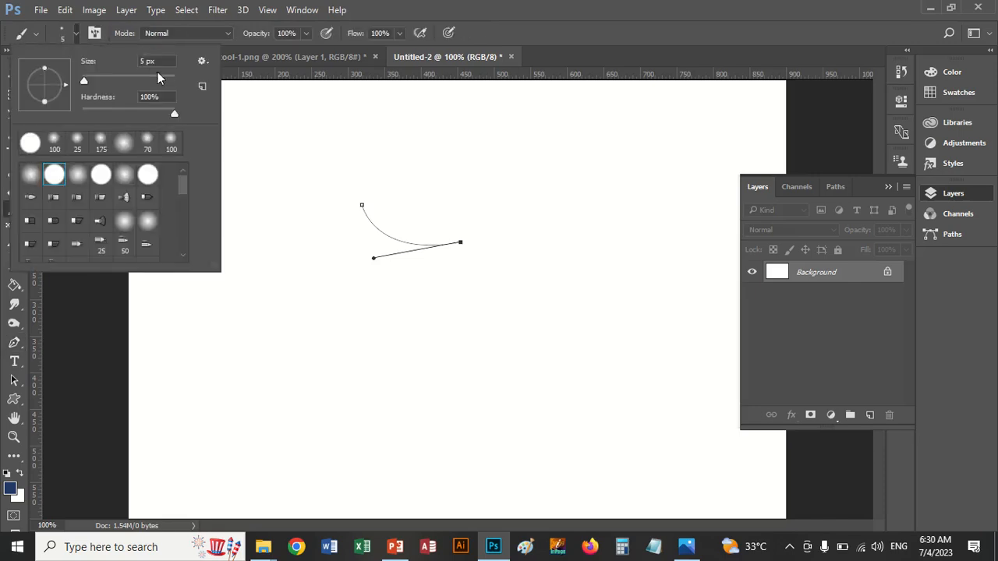
{"action": "left_click", "coordinate": [162, 61]}
{"action": "key", "text": "Return"}
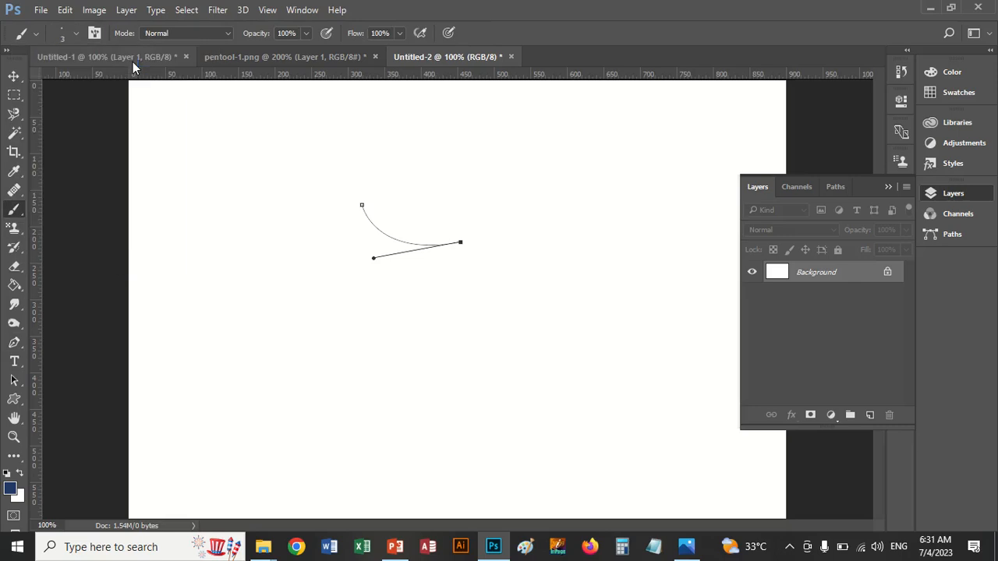
Set the foreground color to the pink shade cb2386.
{"action": "left_click", "coordinate": [12, 491]}
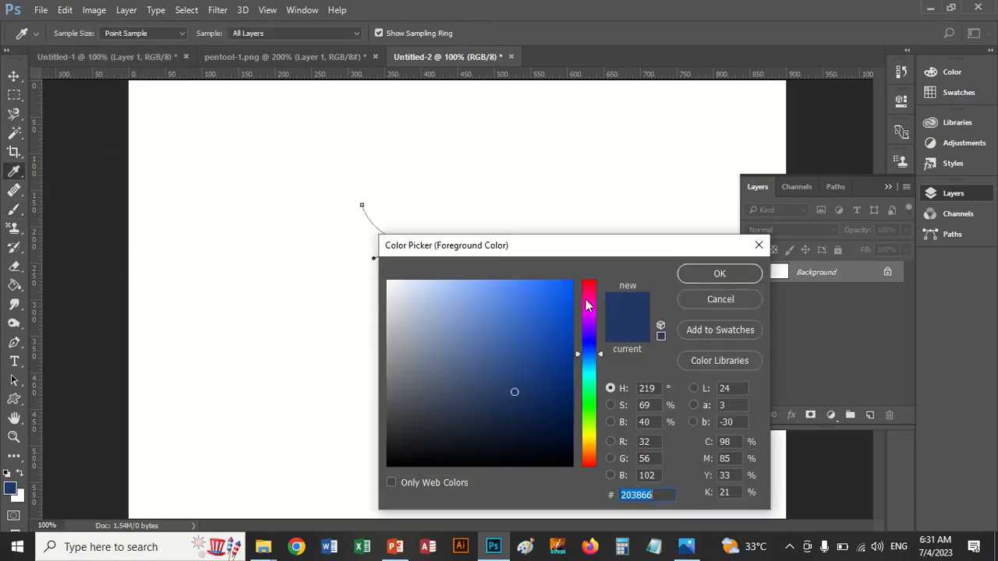
{"action": "left_click", "coordinate": [585, 300]}
{"action": "left_click", "coordinate": [539, 318]}
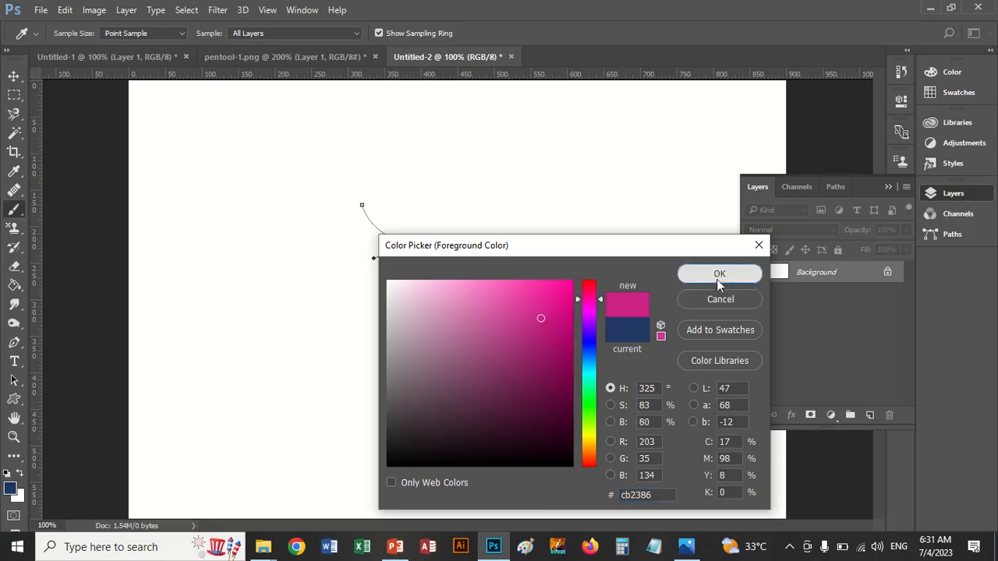
{"action": "left_click", "coordinate": [716, 277]}
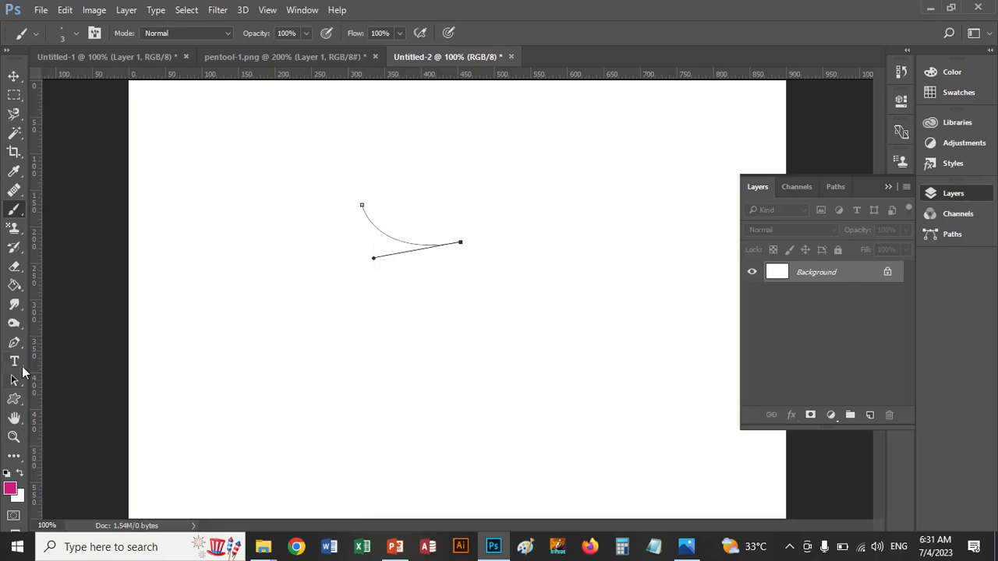
Try to stroke the curved path with the Brush and simulated pressure directly on the Background layer.
{"action": "left_click", "coordinate": [14, 343]}
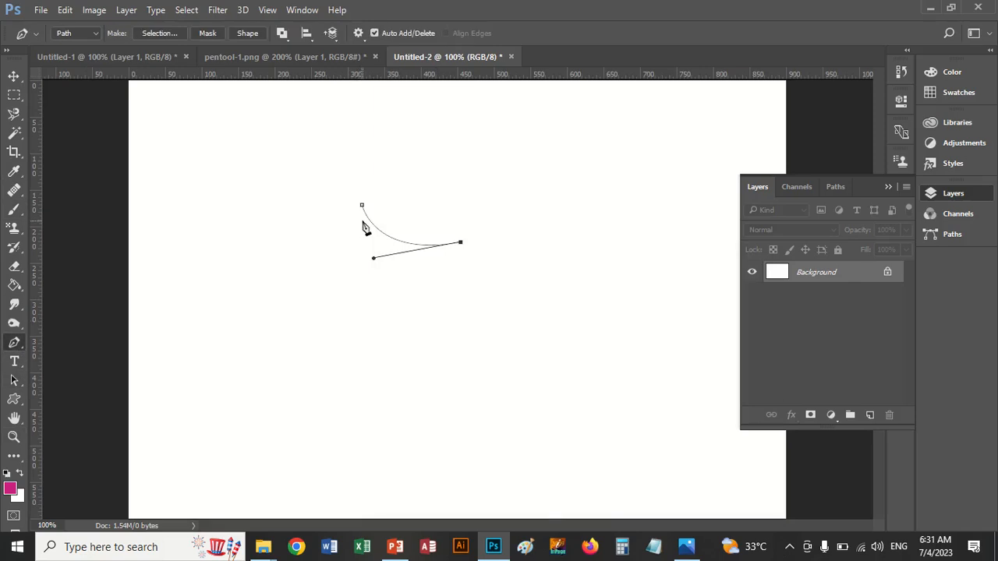
{"action": "right_click", "coordinate": [370, 231]}
{"action": "left_click", "coordinate": [419, 277]}
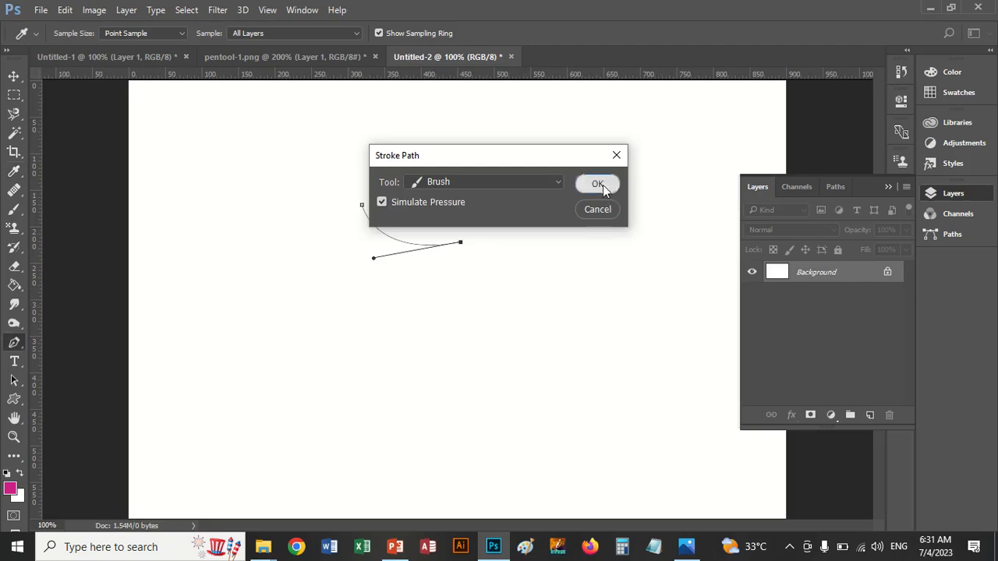
{"action": "left_click", "coordinate": [603, 185]}
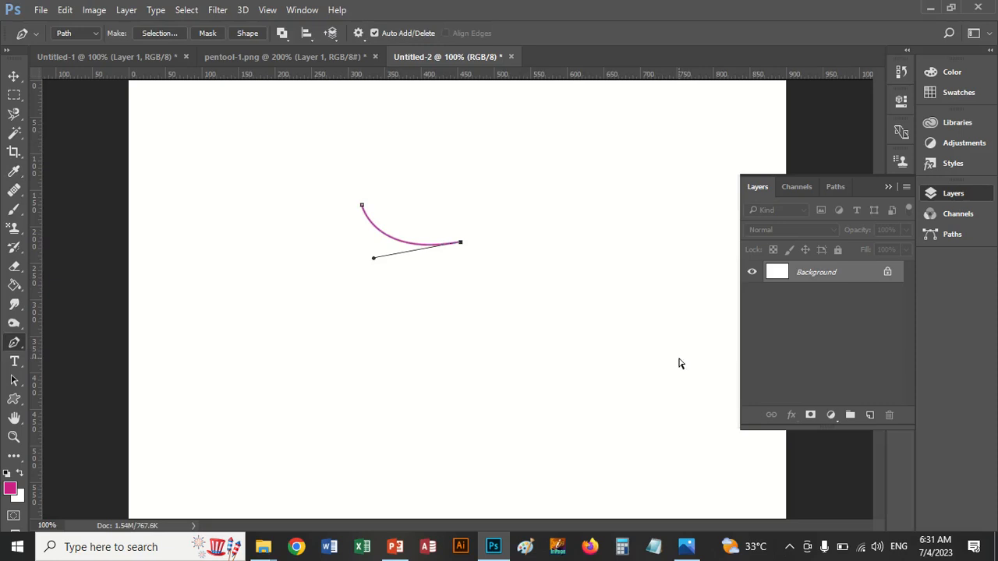
{"action": "key", "text": "ctrl+z"}
Add a new layer and stroke the curved path on it with the Brush, keeping Simulate Pressure on.
{"action": "left_click", "coordinate": [869, 417]}
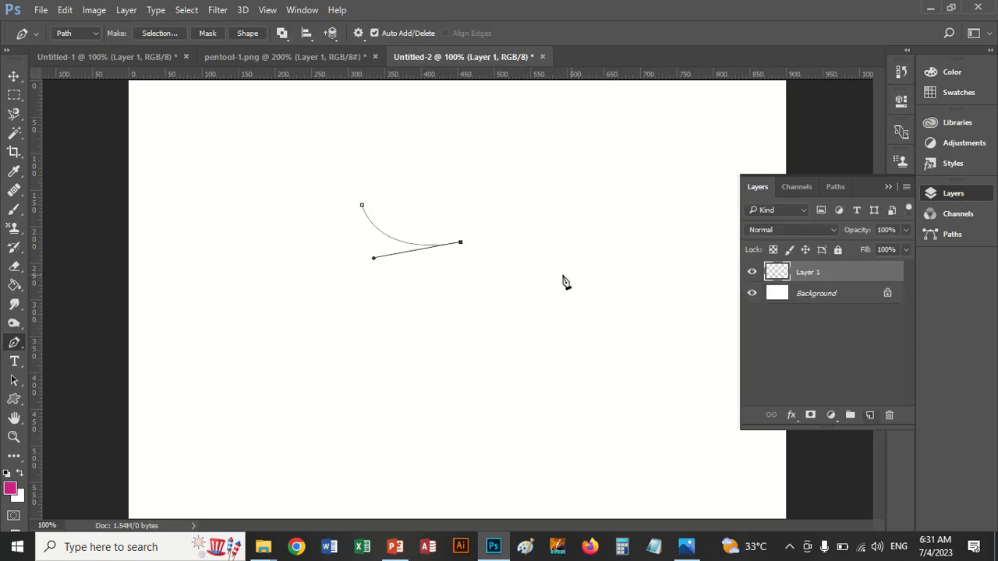
{"action": "right_click", "coordinate": [423, 246]}
{"action": "left_click", "coordinate": [475, 276]}
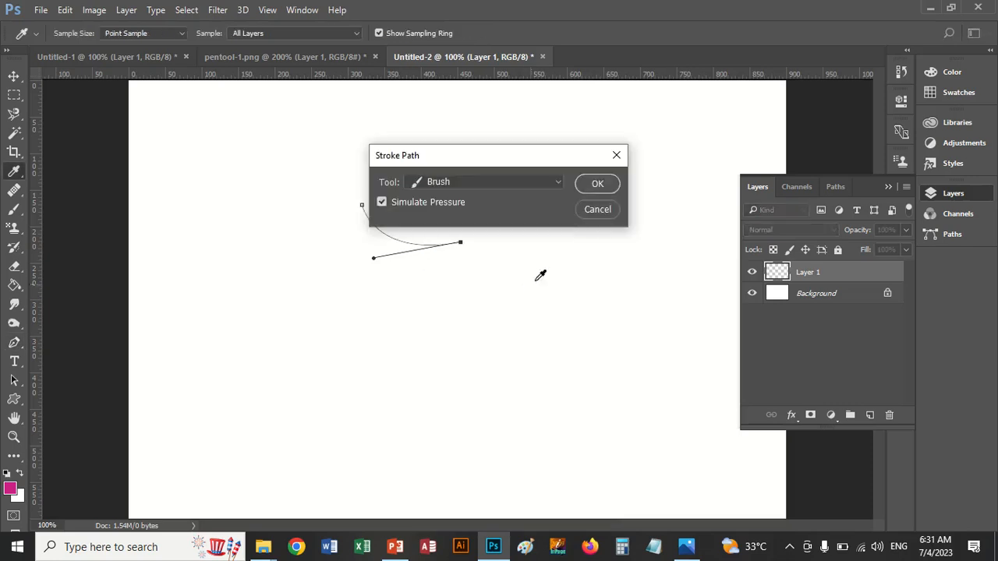
{"action": "left_click", "coordinate": [597, 185]}
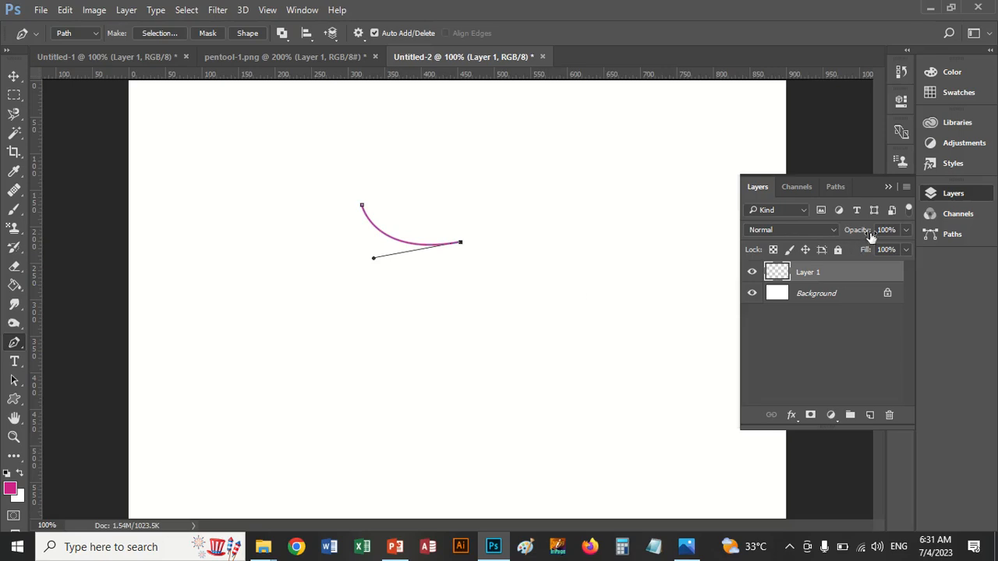
Delete the work path used for the pink curve.
{"action": "left_click", "coordinate": [836, 188]}
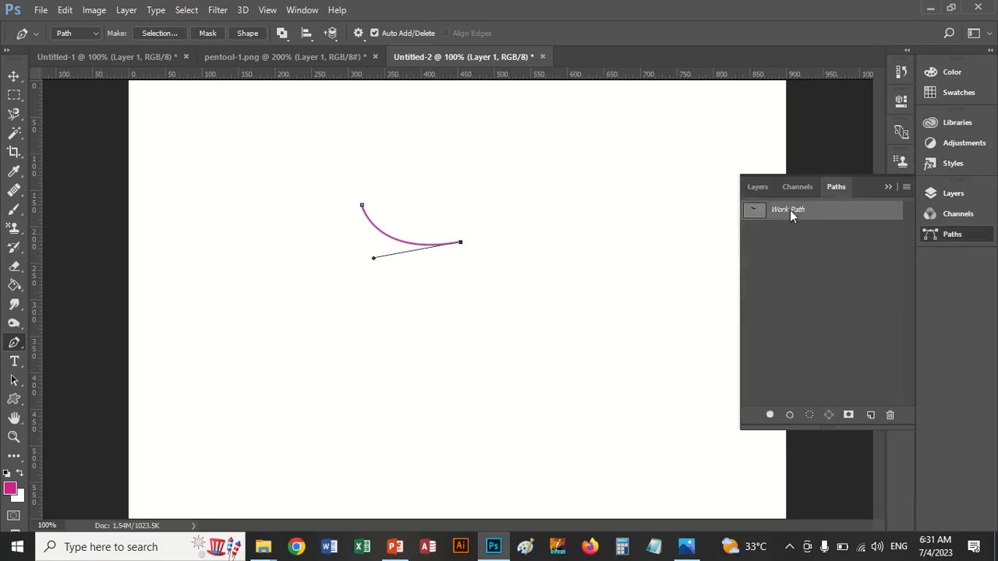
{"action": "right_click", "coordinate": [790, 209]}
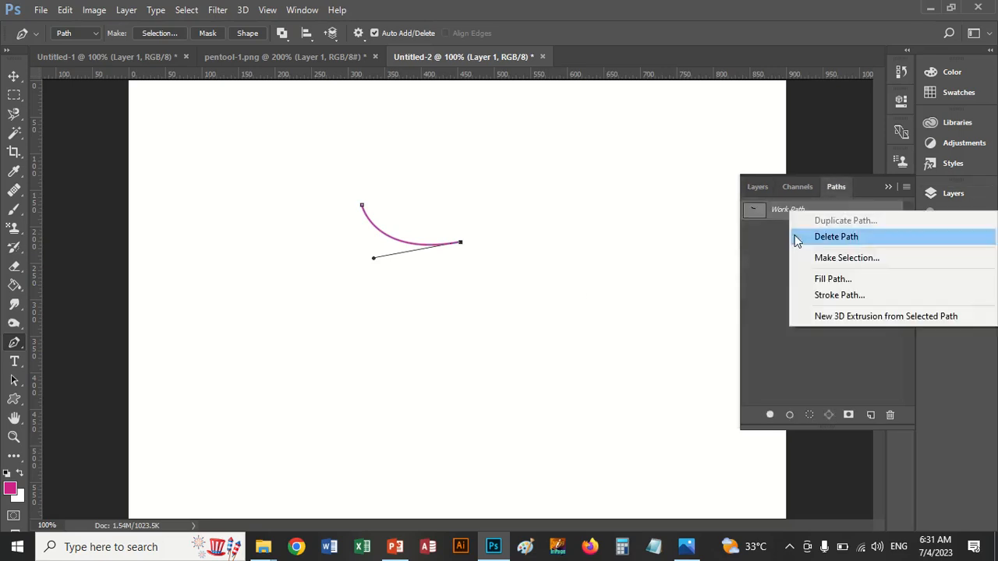
{"action": "left_click", "coordinate": [834, 237]}
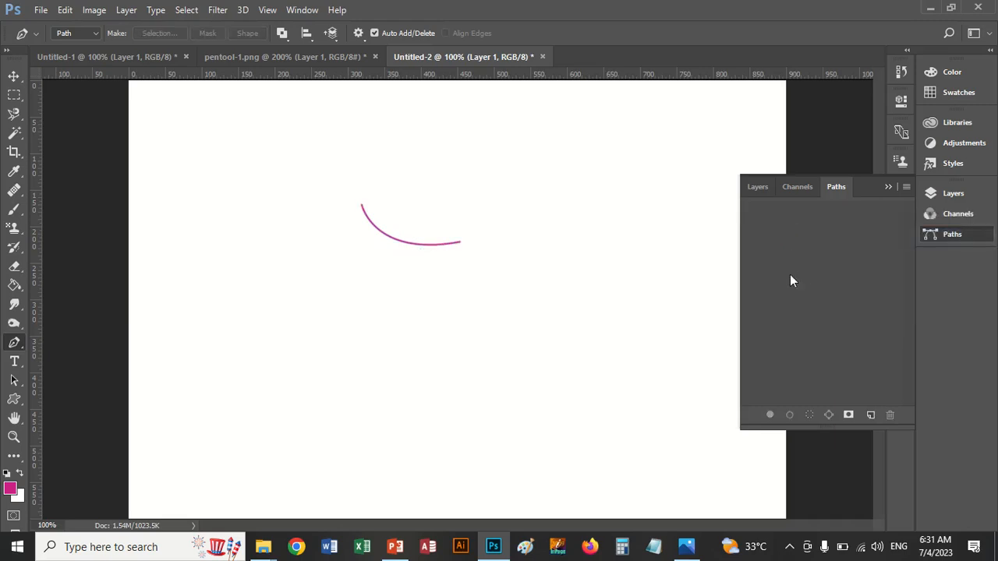
On another new layer, draw a closed four-point Pen path below the pink curve, with rounded sides, a straight lower-left edge and a matching upper curve.
{"action": "left_click", "coordinate": [763, 187]}
{"action": "left_click", "coordinate": [870, 415]}
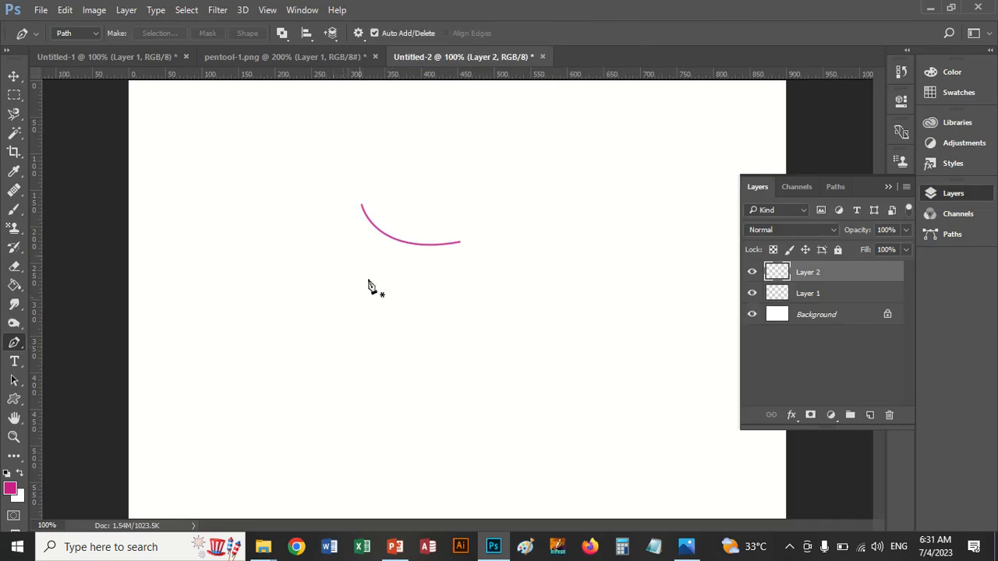
{"action": "left_click", "coordinate": [360, 205]}
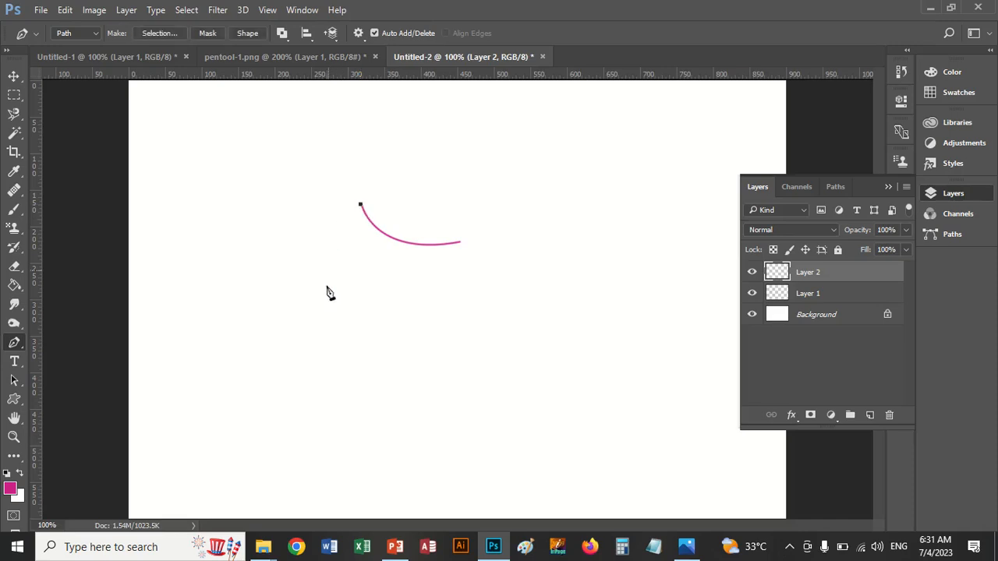
{"action": "left_click", "coordinate": [305, 325]}
{"action": "left_click_drag", "start_coordinate": [306, 339], "coordinate": [332, 409]}
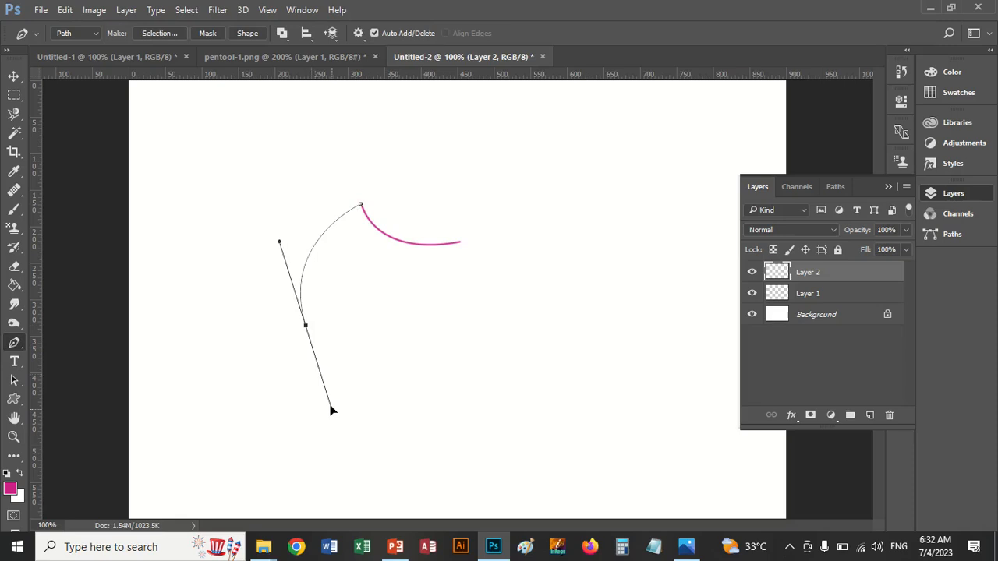
{"action": "left_click", "coordinate": [306, 326], "text": "alt"}
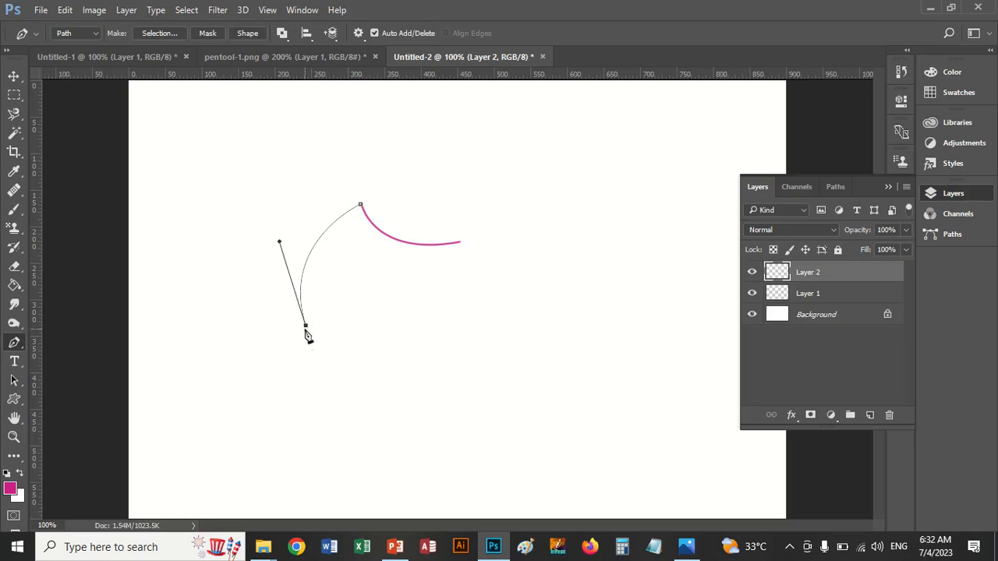
{"action": "left_click", "coordinate": [372, 357]}
{"action": "left_click_drag", "start_coordinate": [461, 245], "coordinate": [421, 144]}
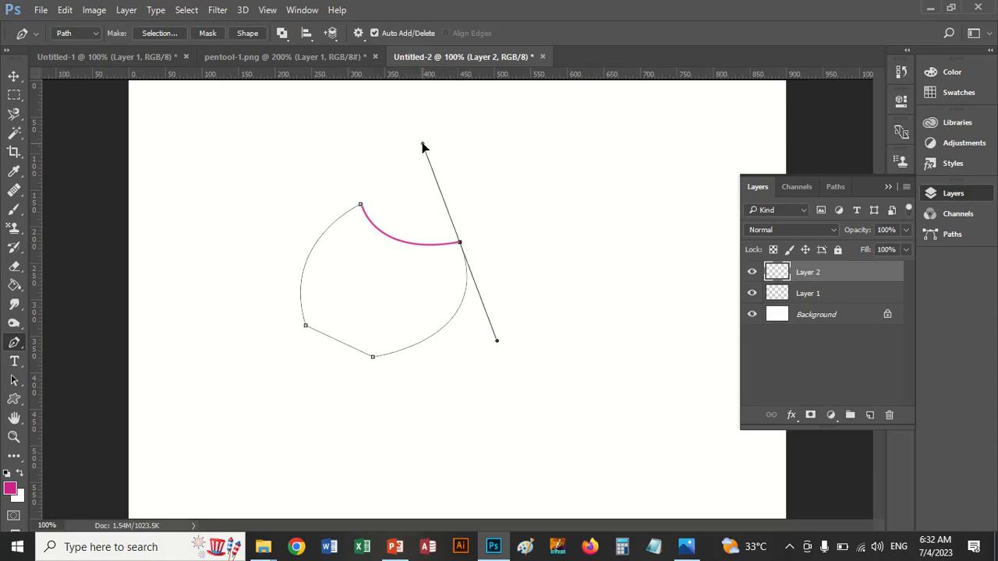
{"action": "left_click", "coordinate": [461, 244]}
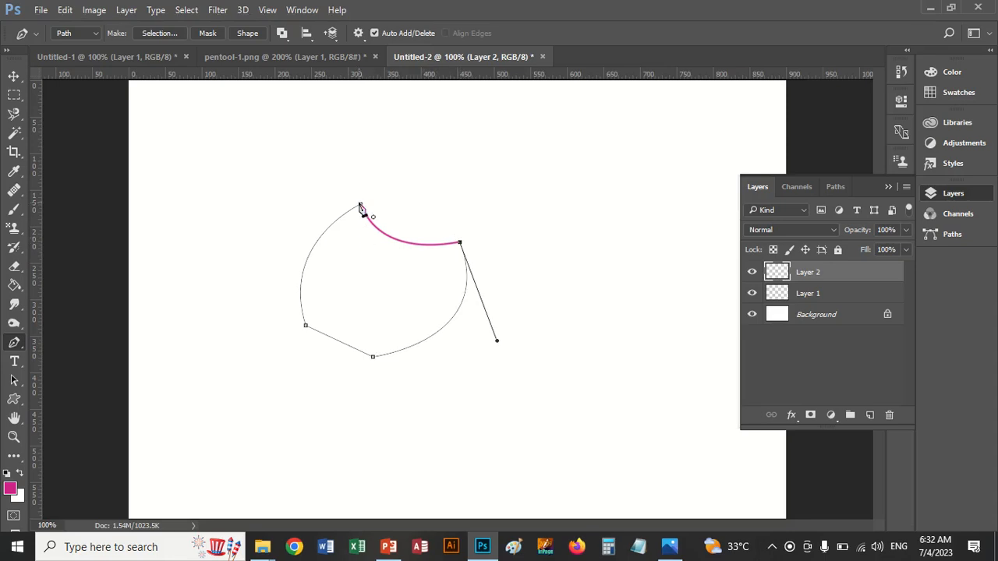
{"action": "left_click_drag", "start_coordinate": [361, 207], "coordinate": [349, 152]}
Stroke the closed path with the Brush and simulated pressure, and delete its work path.
{"action": "right_click", "coordinate": [396, 305]}
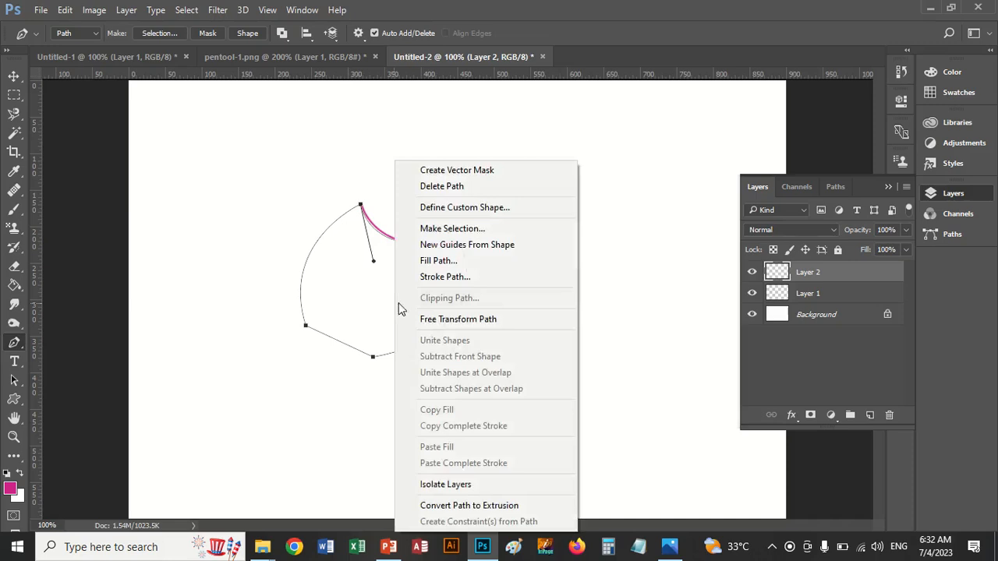
{"action": "left_click", "coordinate": [437, 277]}
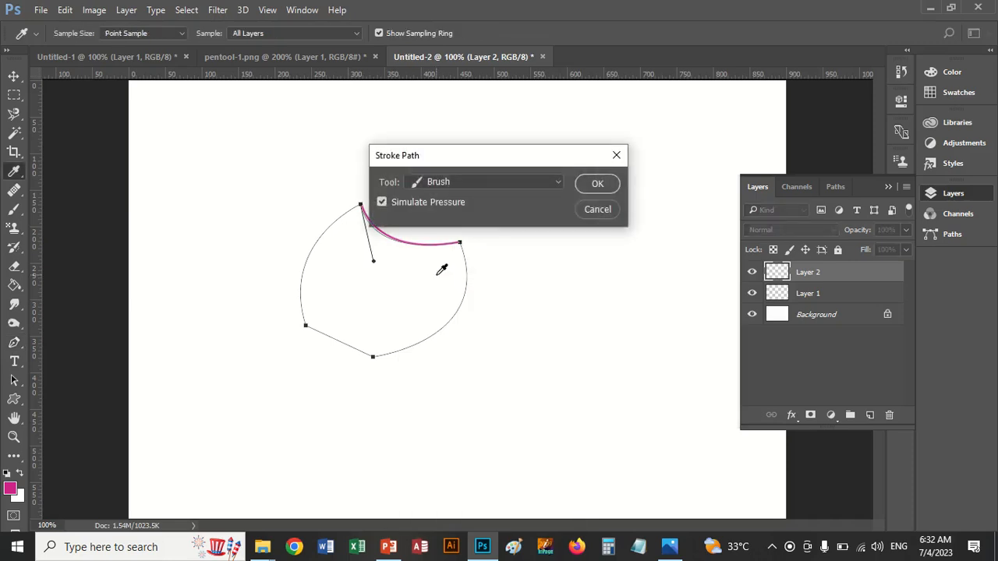
{"action": "left_click", "coordinate": [597, 184]}
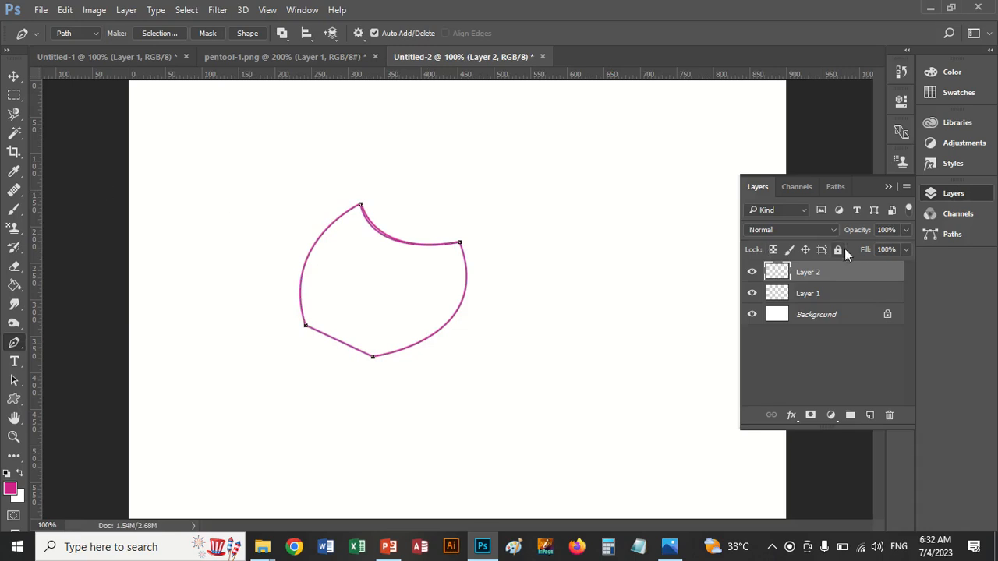
{"action": "left_click", "coordinate": [836, 187]}
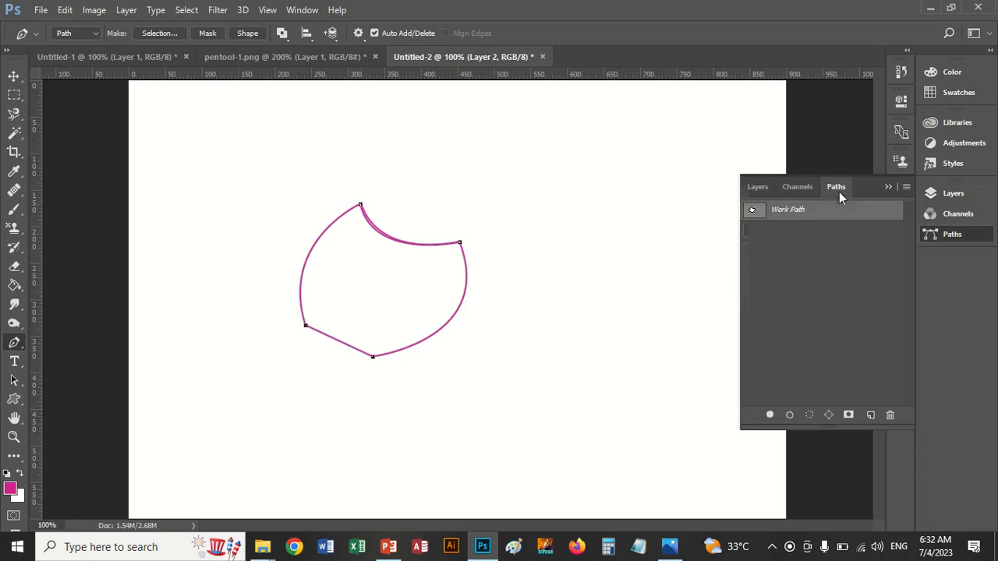
{"action": "right_click", "coordinate": [786, 211]}
{"action": "left_click", "coordinate": [834, 235]}
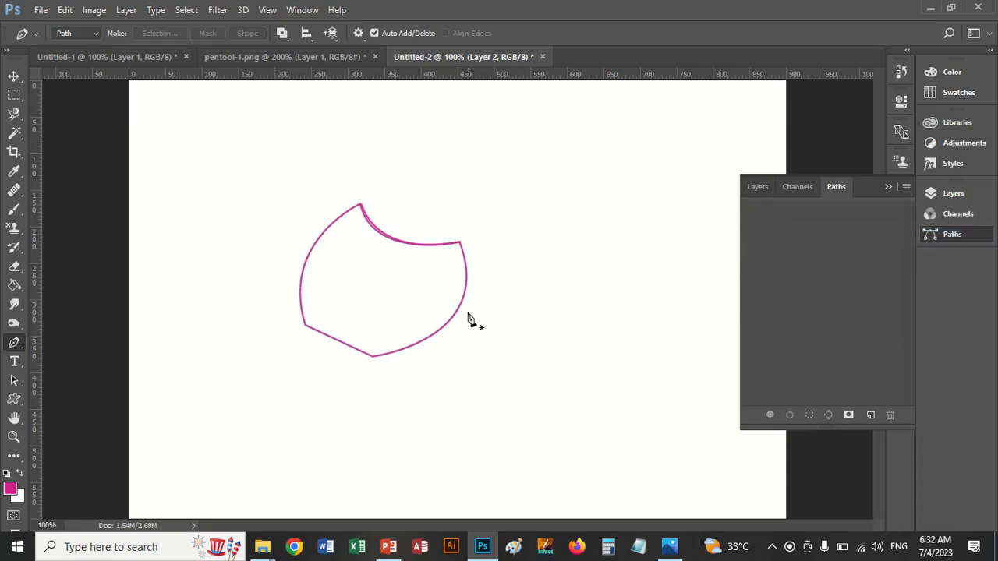
Nudge the closed outline on Layer 2 with the Move tool until its upper curve overlaps the curve on Layer 1.
{"action": "left_click", "coordinate": [13, 76]}
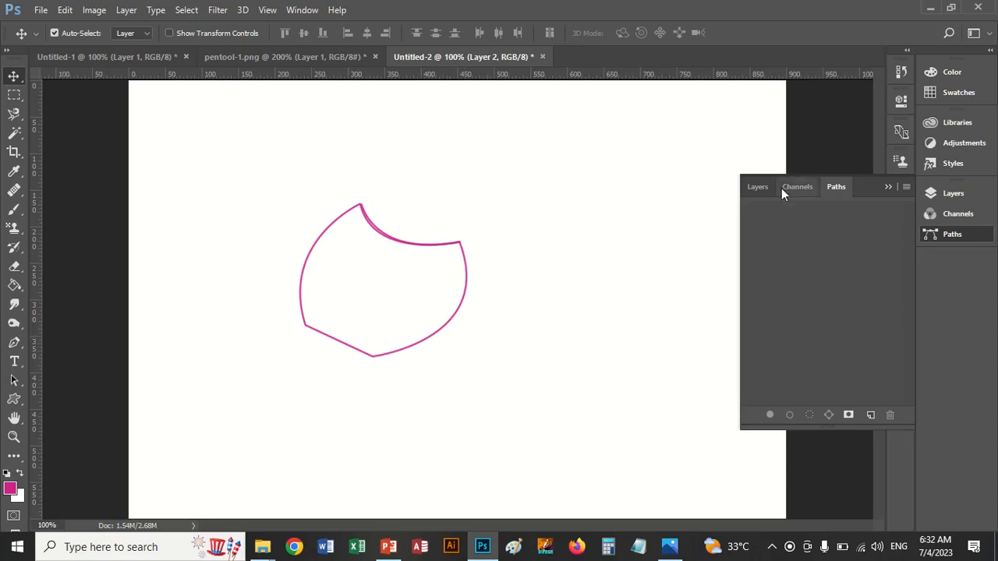
{"action": "left_click", "coordinate": [760, 187]}
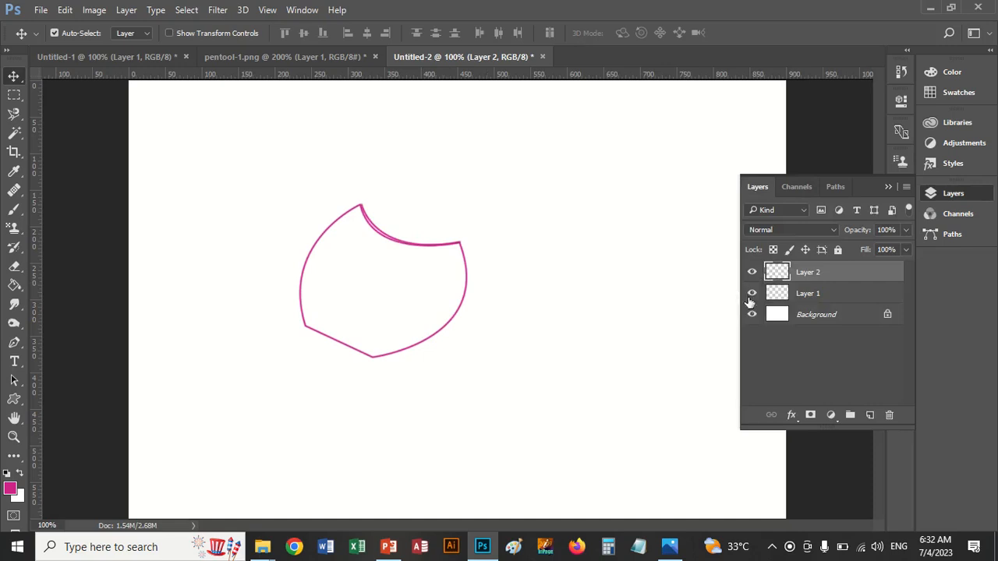
{"action": "key", "text": "Down"}
{"action": "key", "text": "Down"}
{"action": "key", "text": "Down"}
{"action": "key", "text": "Right"}
{"action": "key", "text": "Right"}
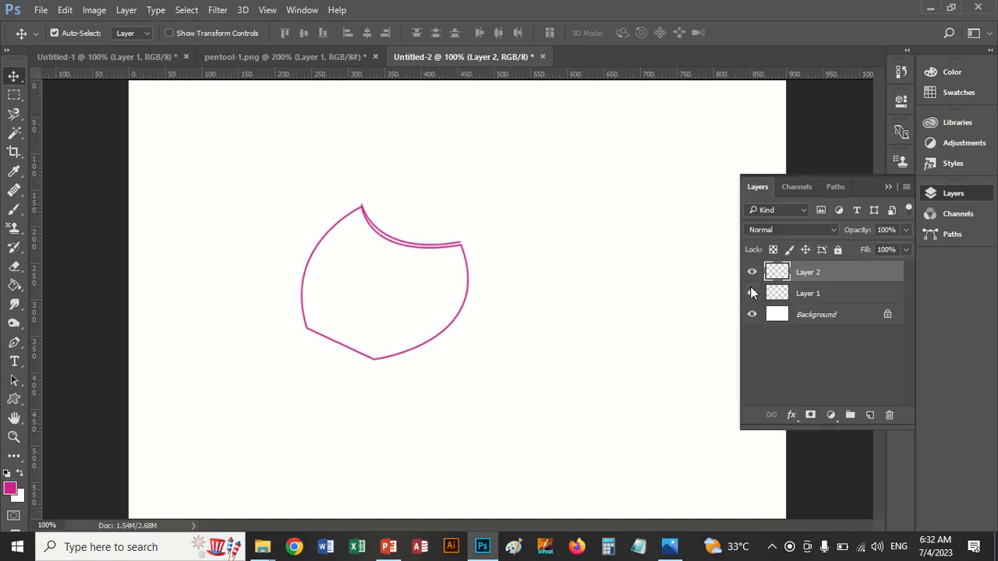
{"action": "key", "text": "Up"}
{"action": "key", "text": "Up"}
{"action": "key", "text": "Up"}
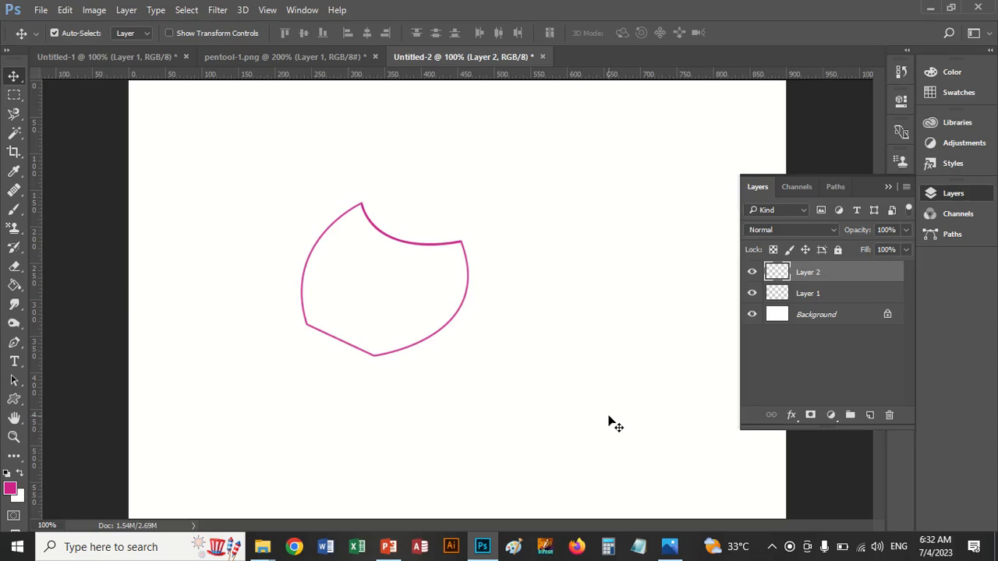
Switch to File Explorer and open the Practice Objects folder through Std-TLCC Syllabas-2023, Software Syllabus Assignments, Adobe Photoshop Syllabus and Pen Tool-Vector Shape.
{"action": "mouse_move", "coordinate": [253, 545]}
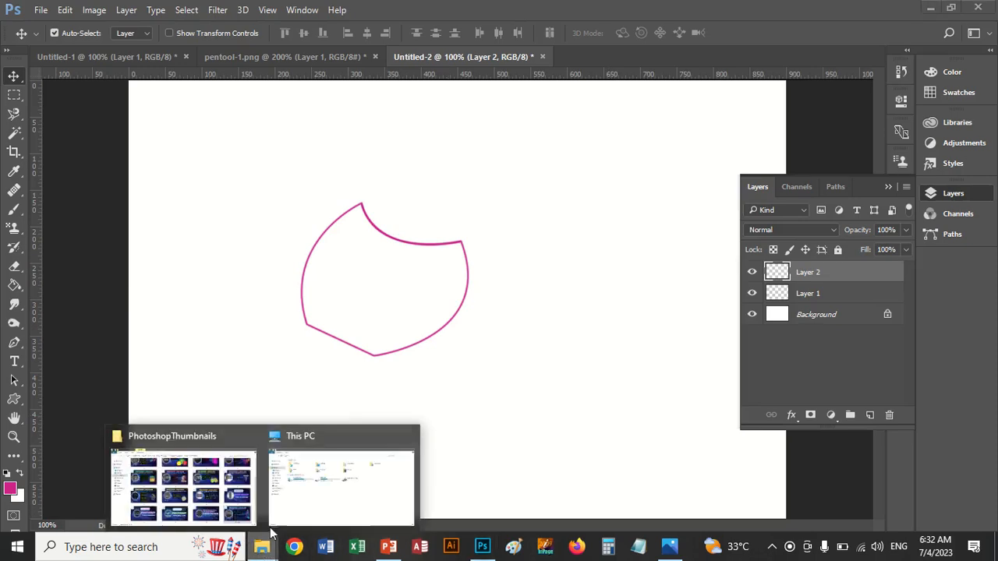
{"action": "left_click", "coordinate": [183, 483]}
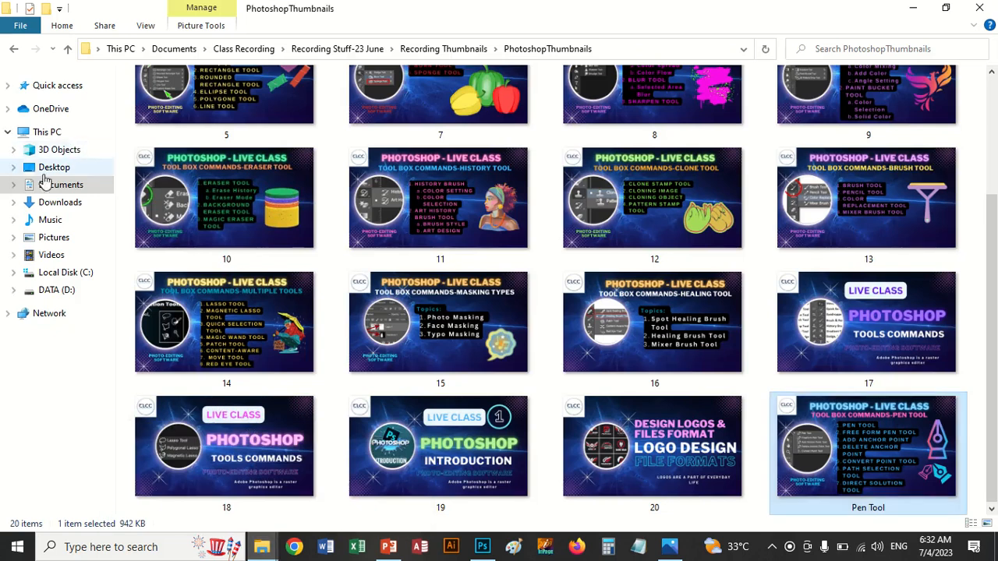
{"action": "left_click", "coordinate": [49, 169]}
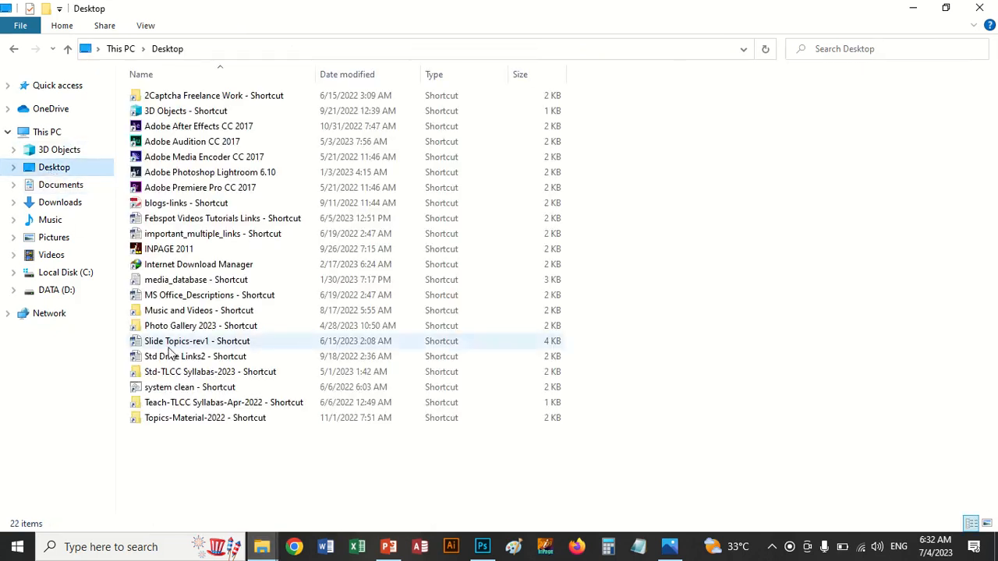
{"action": "double_click", "coordinate": [177, 372]}
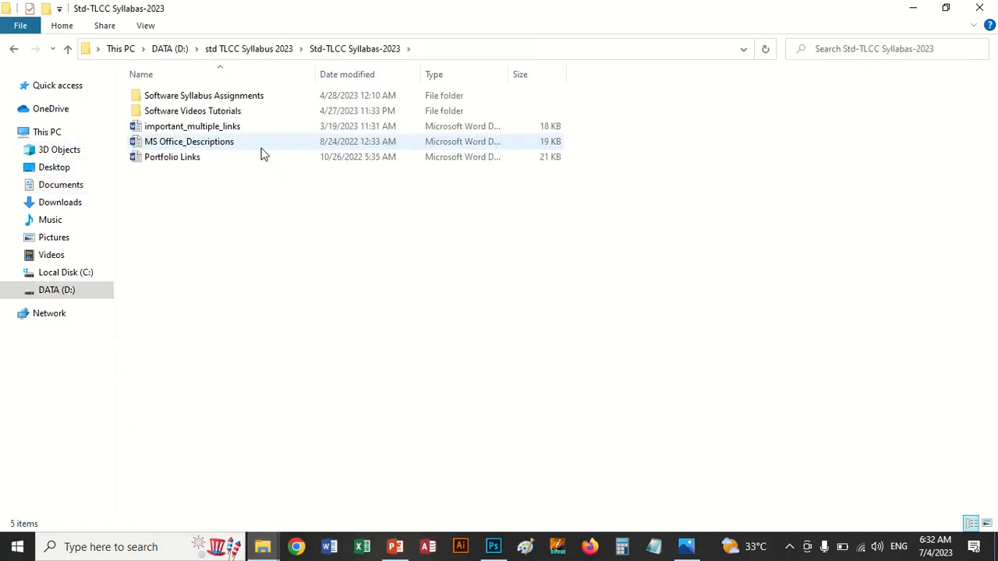
{"action": "double_click", "coordinate": [236, 95]}
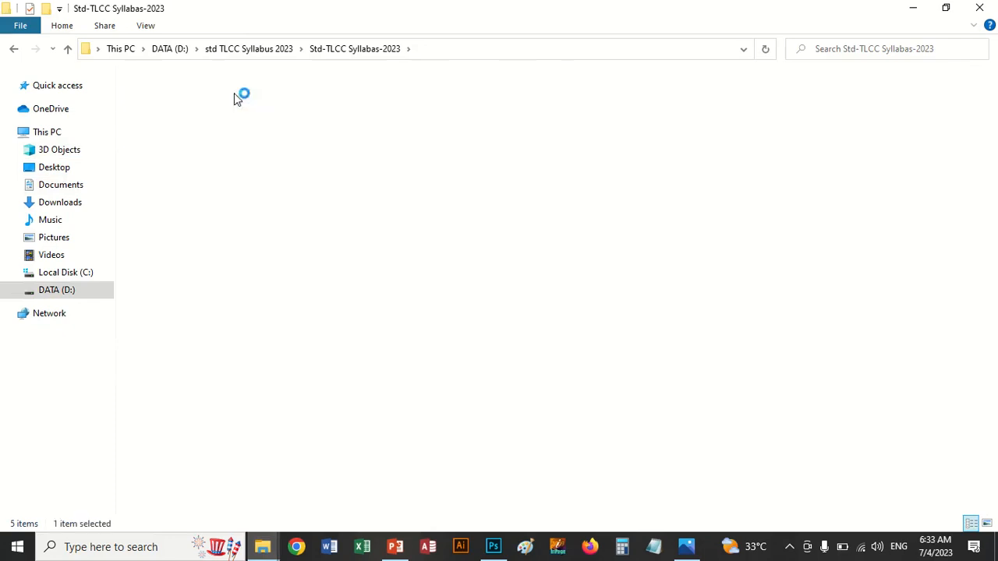
{"action": "double_click", "coordinate": [223, 129]}
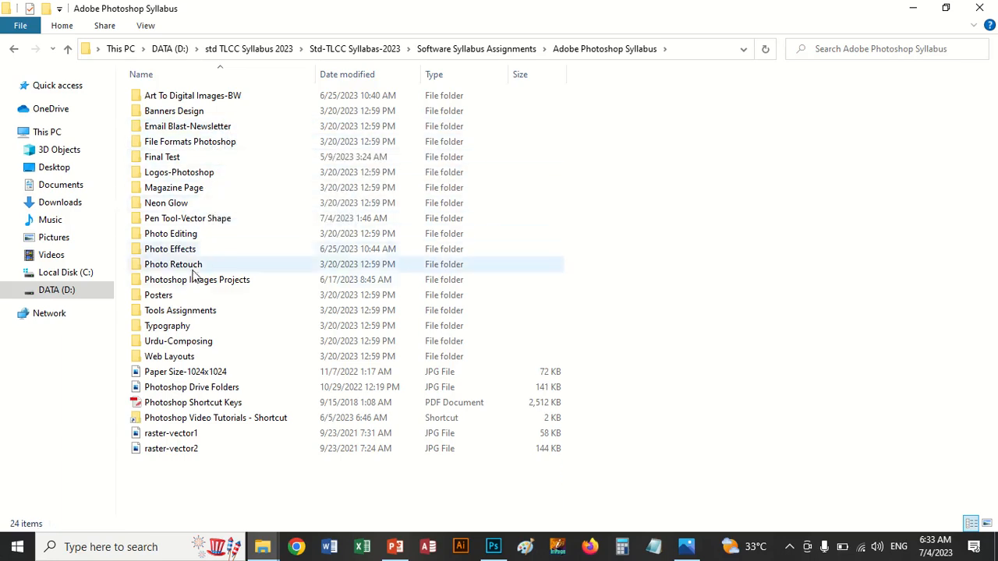
{"action": "double_click", "coordinate": [193, 220]}
{"action": "double_click", "coordinate": [165, 117]}
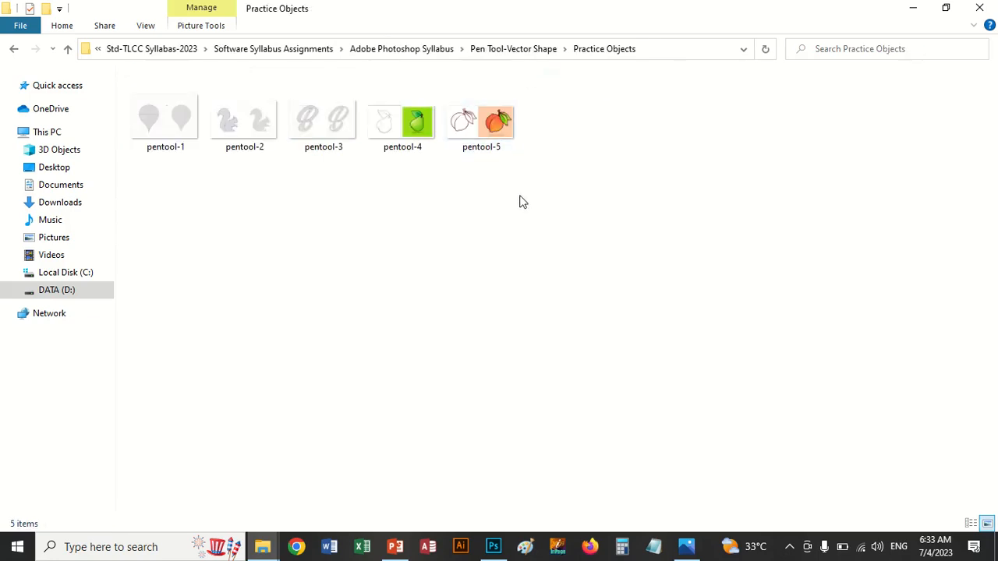
View the practice images pentool-2 to pentool-5 in the photo viewer, close it and go back to the Pen Tool-Vector Shape folder.
{"action": "left_click", "coordinate": [252, 127]}
{"action": "key", "text": "Return"}
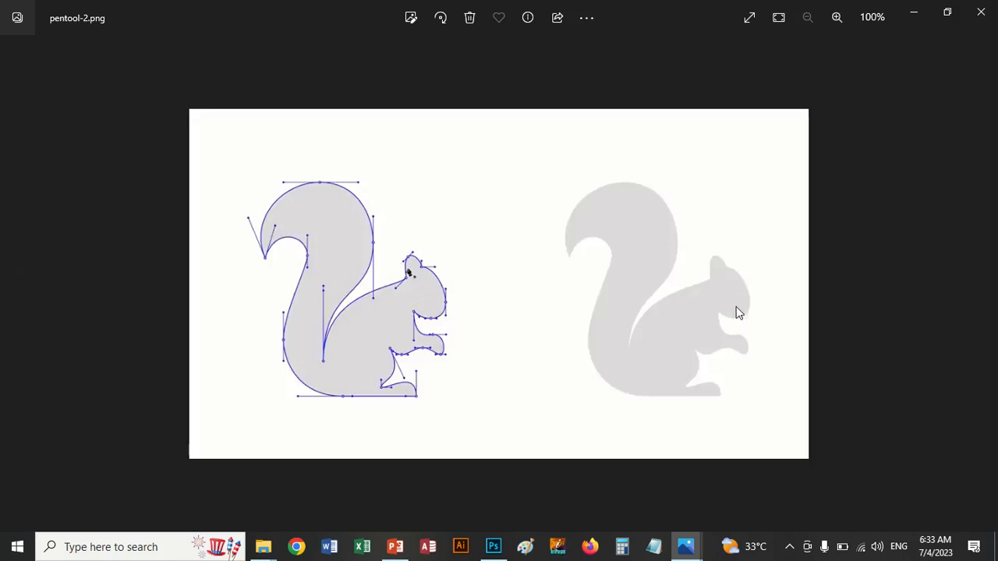
{"action": "left_click", "coordinate": [985, 286]}
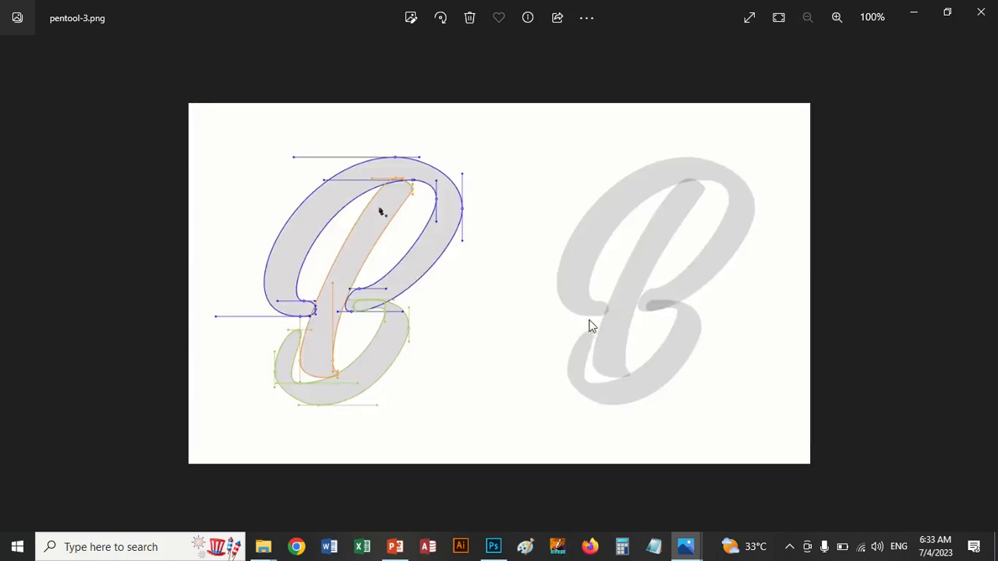
{"action": "left_click", "coordinate": [984, 284]}
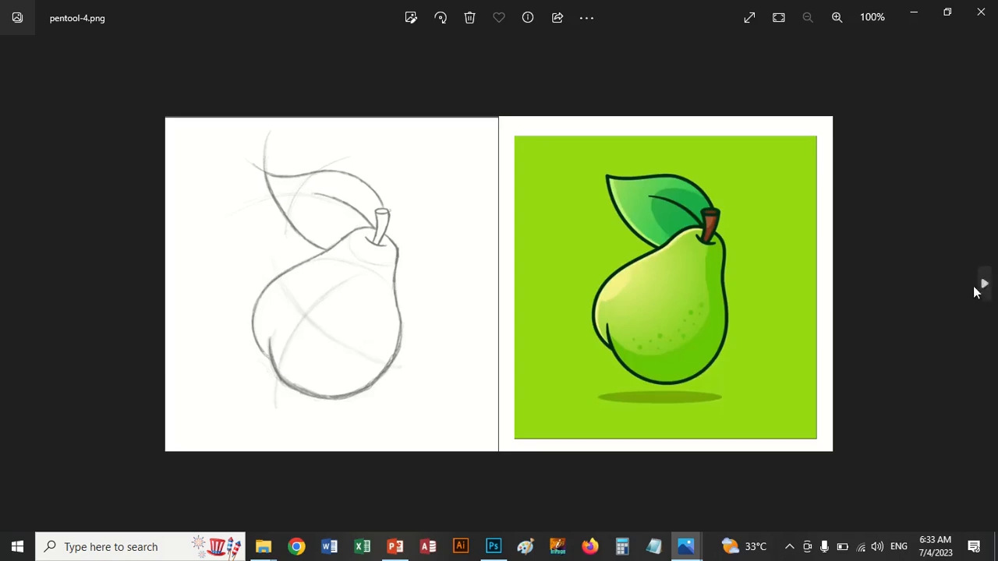
{"action": "left_click", "coordinate": [985, 289]}
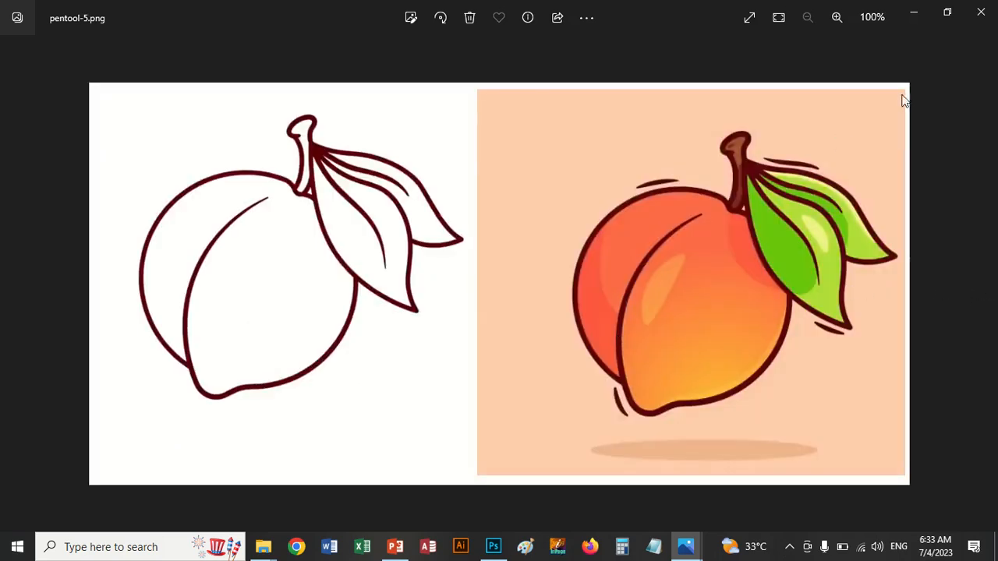
{"action": "left_click", "coordinate": [980, 11]}
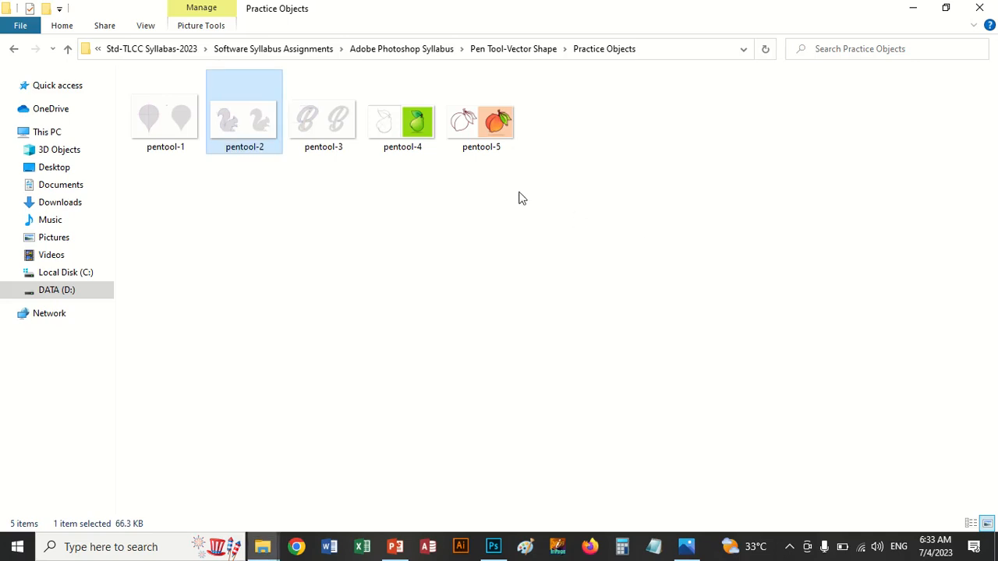
{"action": "left_click", "coordinate": [520, 49]}
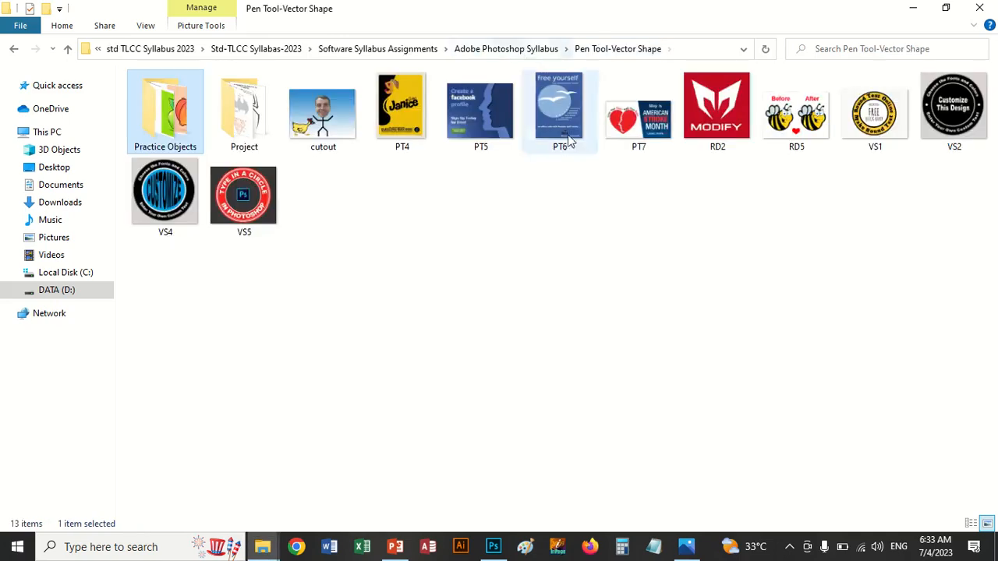